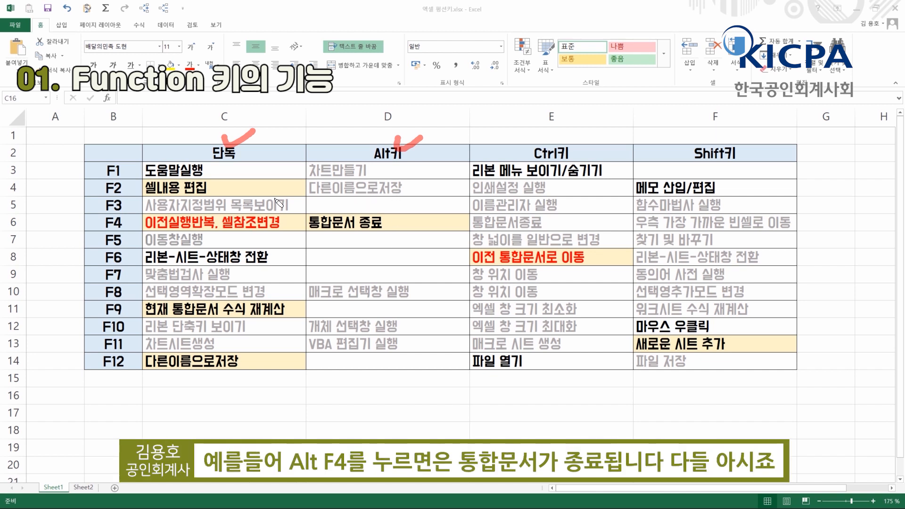
click(124, 224)
mouse_move(338, 237)
mouse_down()
mouse_move(331, 238)
mouse_move(358, 204)
mouse_move(358, 242)
mouse_move(333, 244)
mouse_up()
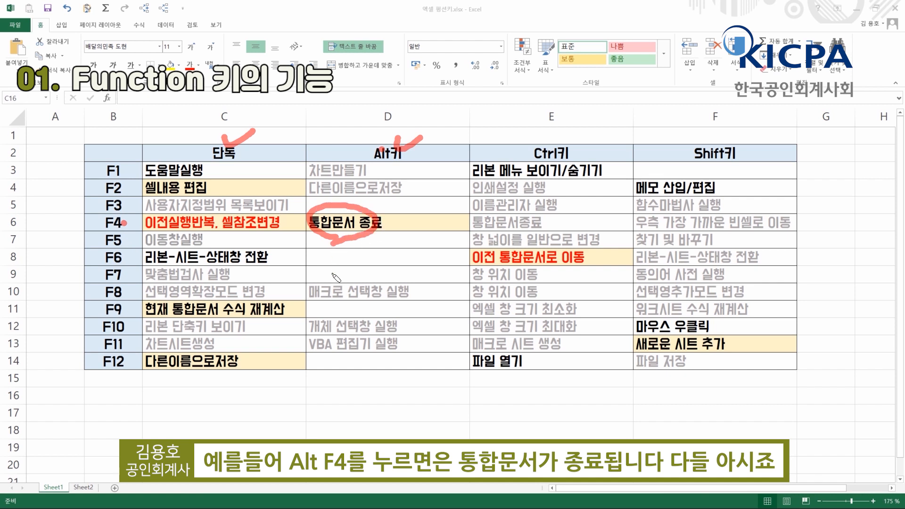
mouse_move(563, 127)
mouse_down()
mouse_move(562, 141)
mouse_move(583, 142)
mouse_up()
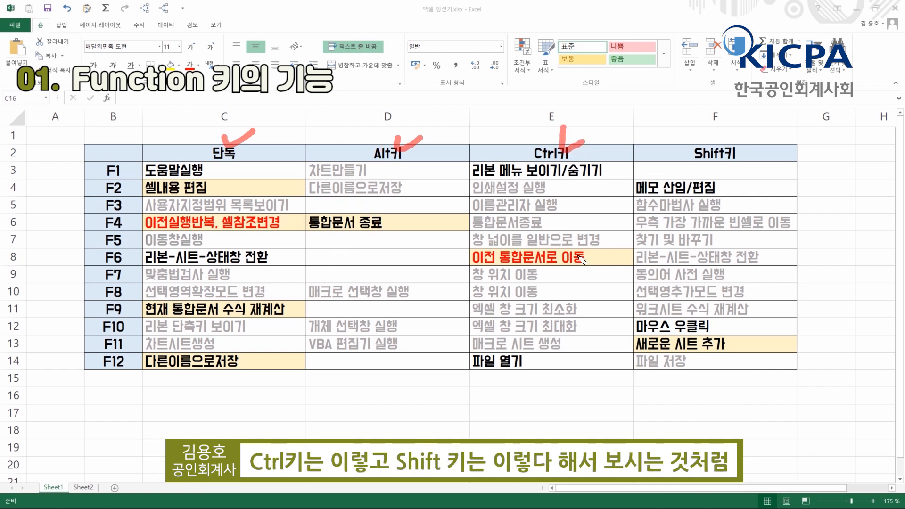
drag(729, 136, 761, 137)
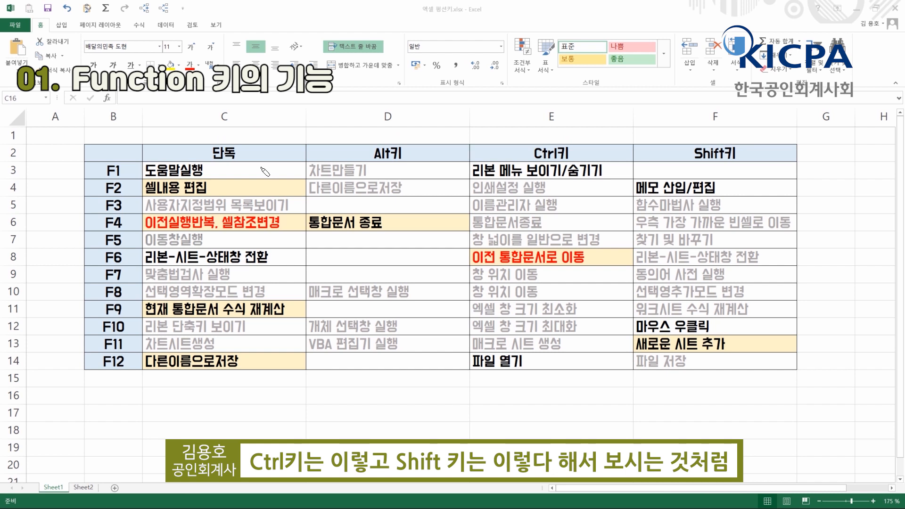
mouse_move(256, 140)
mouse_down()
mouse_move(266, 151)
mouse_move(289, 136)
mouse_up()
drag(743, 137, 781, 138)
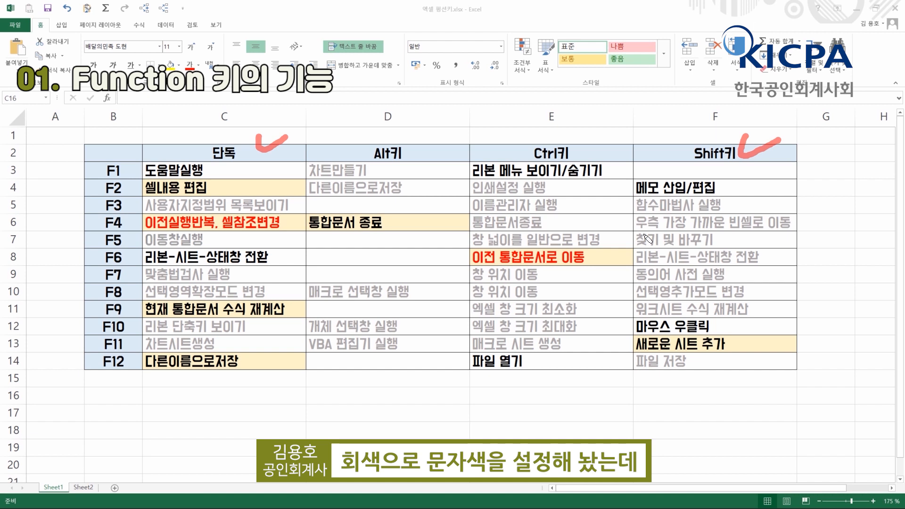
drag(639, 230, 636, 249)
drag(713, 232, 722, 254)
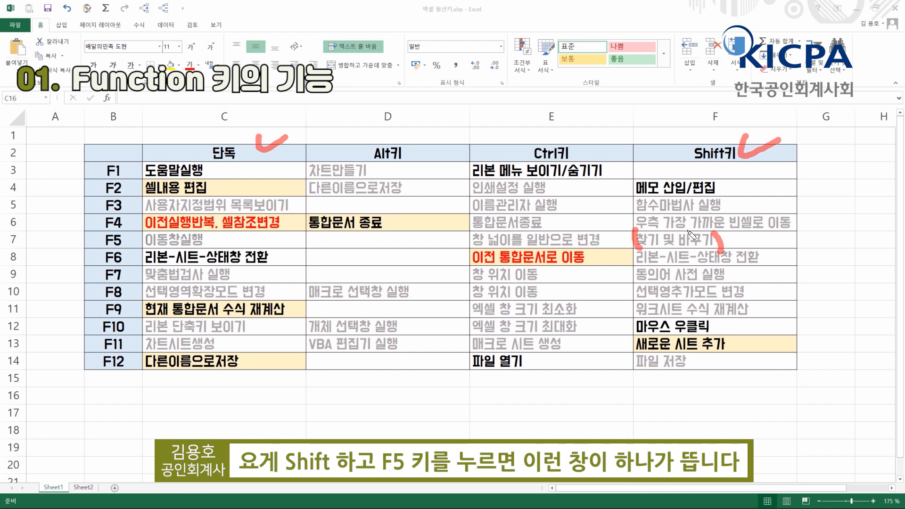
- Open the Find and Replace dialog, close it, then open it again for a search and dismiss it
key(shift+F5)
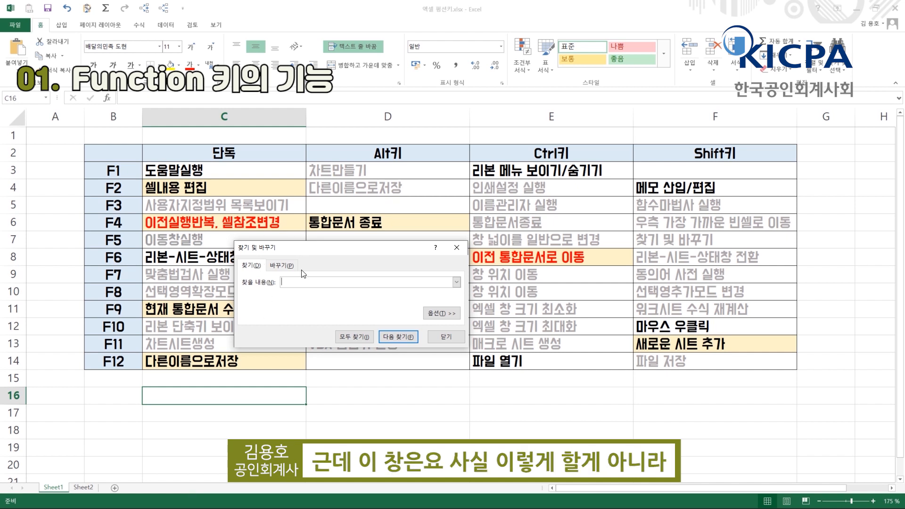
click(452, 250)
key(ctrl+f)
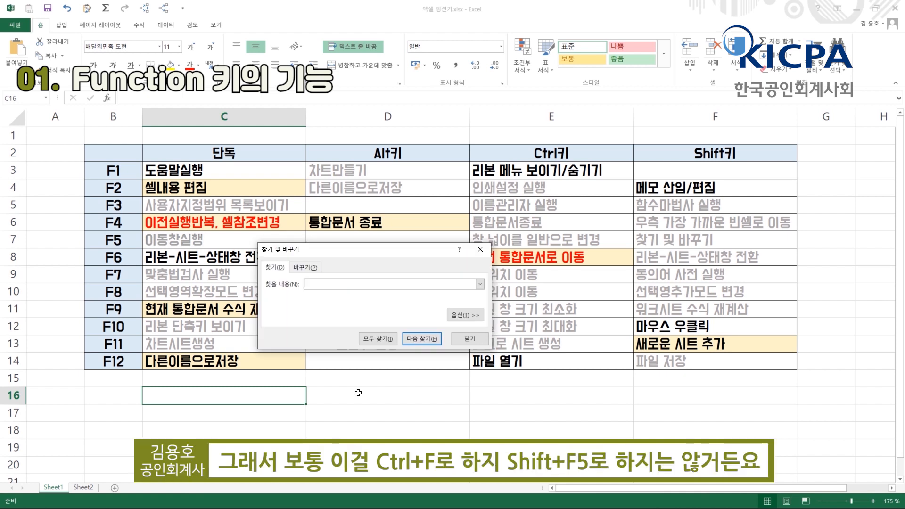
key(Escape)
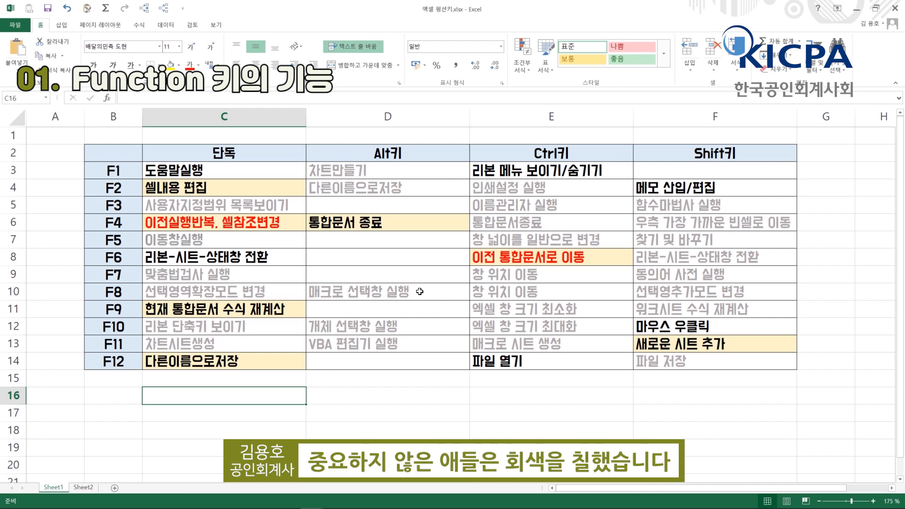
click(201, 169)
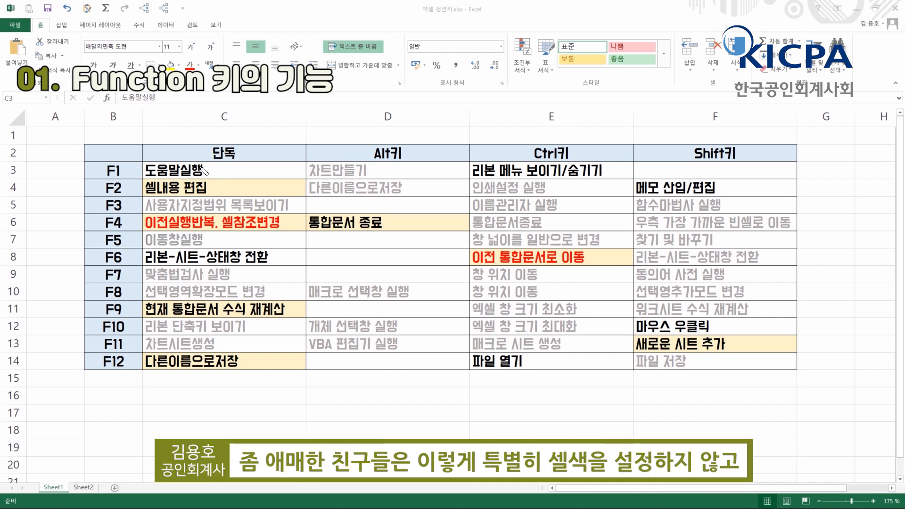
drag(197, 156, 215, 163)
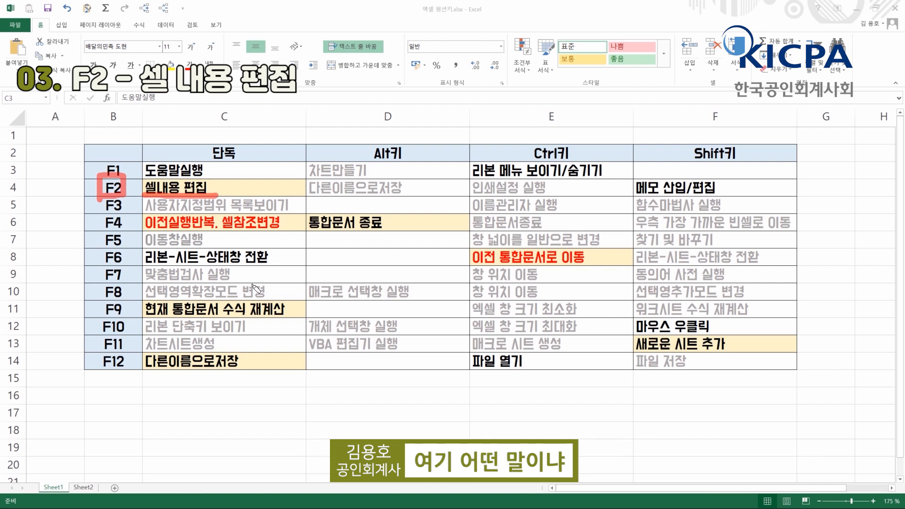
- Switch to Sheet2 and try overwriting cell C5 with "asldkfjsldfal", cancelling the entry
key(ctrl+Page_Down)
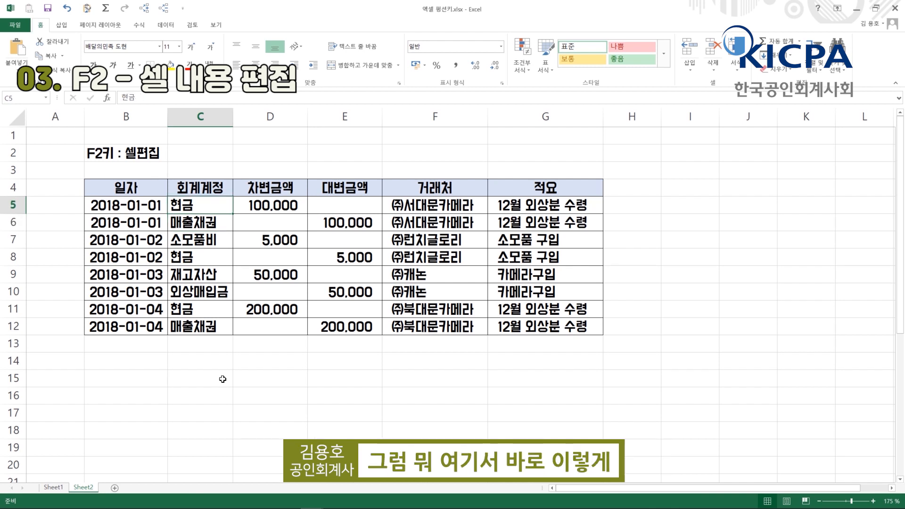
text(asldkfjsldfal)
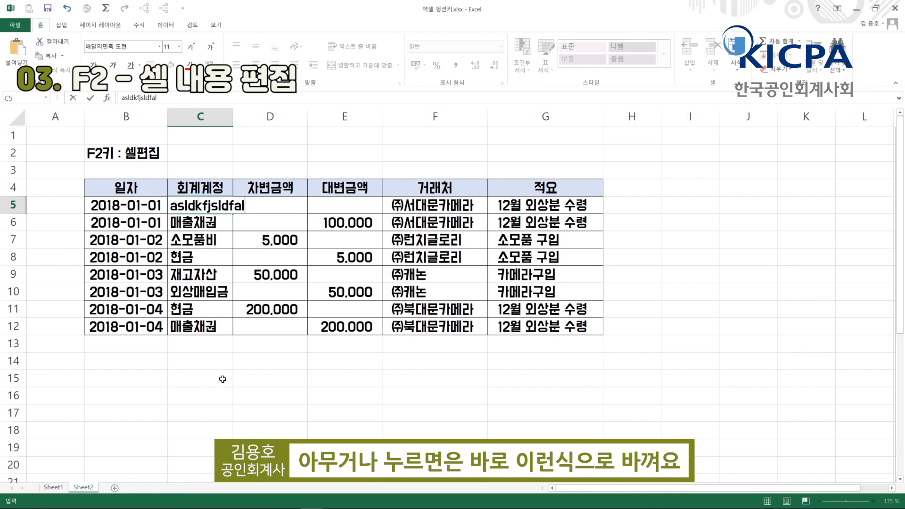
key(Escape)
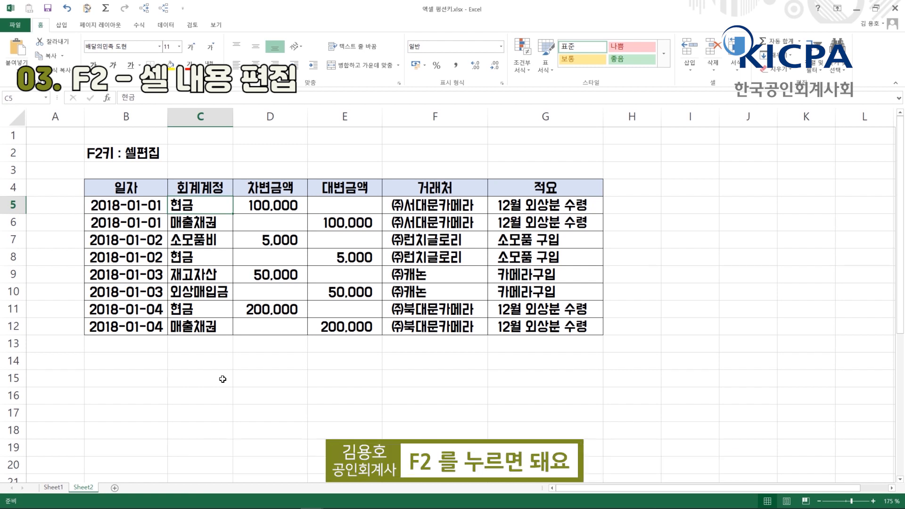
- Open cell C5 for in-cell editing, leave it unedited, and move the selection to C6 and back to C5
key(F2)
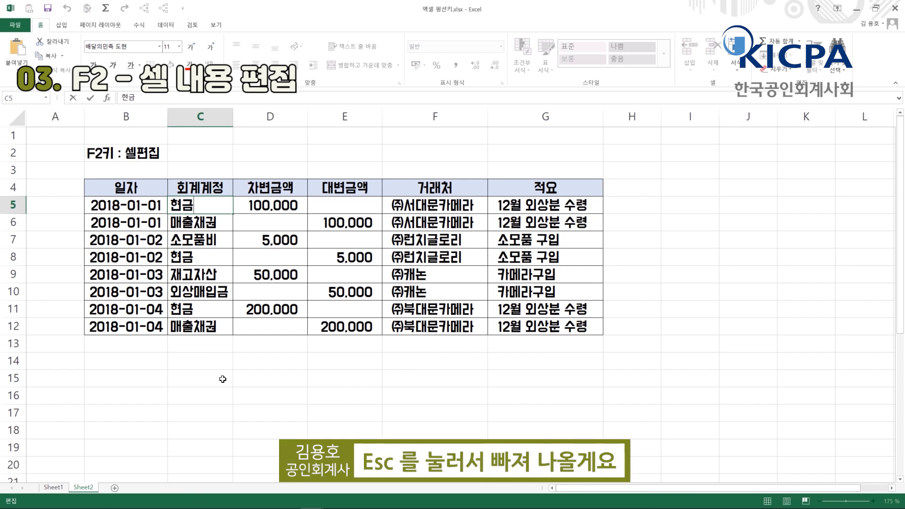
key(Escape)
key(Down)
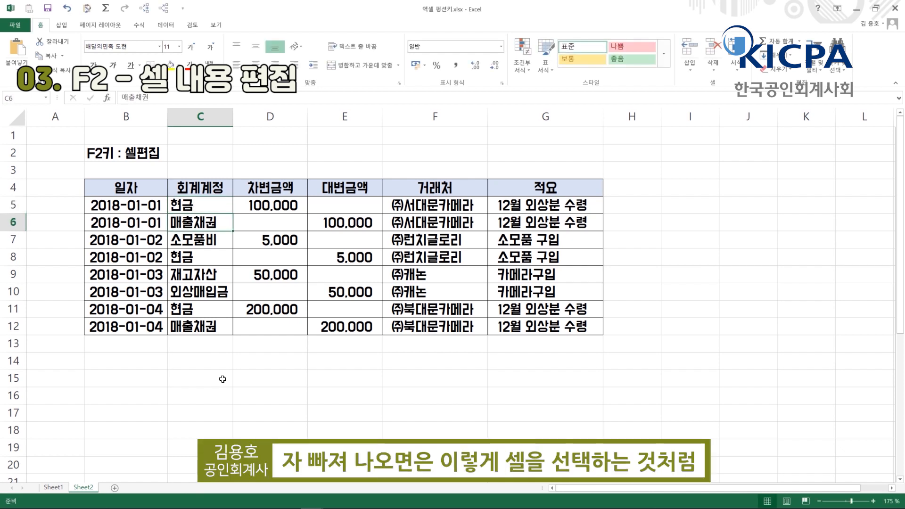
key(Up)
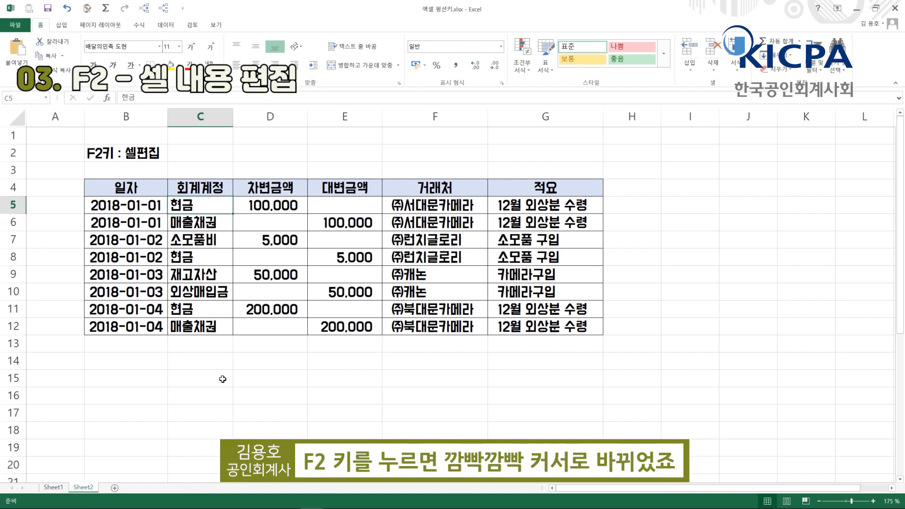
- Reopen cell C5 for editing, append test text such as "dkdkd" after 현금, and erase it each time
key(F2)
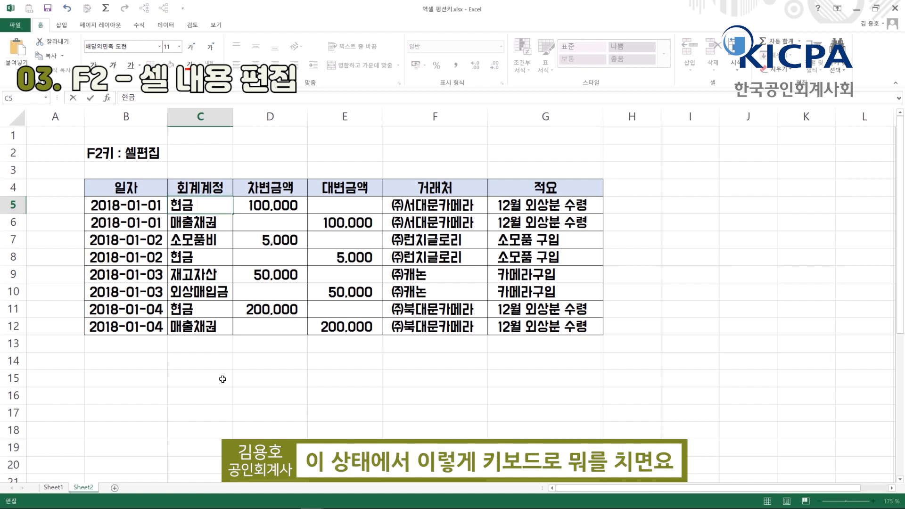
text(dkdkd)
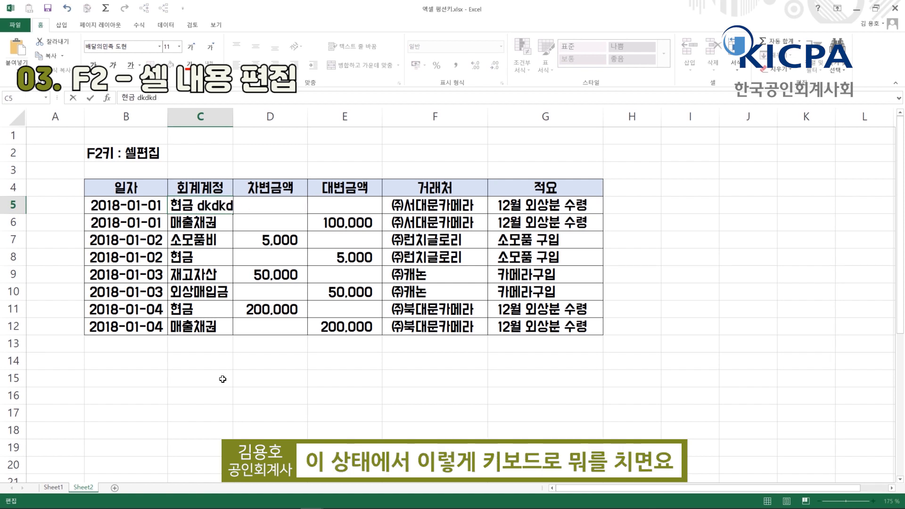
key(BackSpace)
key(BackSpace)
key(BackSpace)
key(BackSpace)
key(BackSpace)
key(BackSpace)
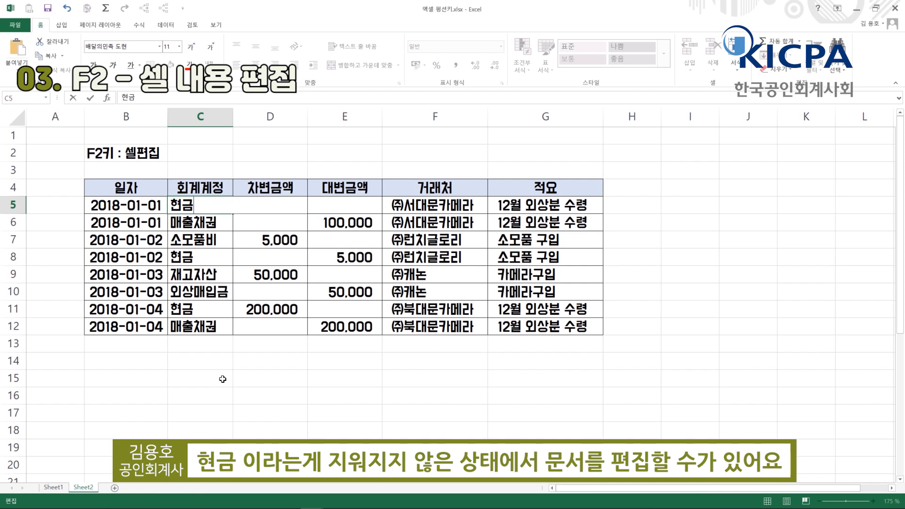
text(dkdkdk)
key(BackSpace)
key(BackSpace)
key(BackSpace)
key(BackSpace)
key(BackSpace)
key(BackSpace)
- Extend the entry in cell C5 to "현금 및 현금성자산", commit it, and undo the edit
text(및 현긋)
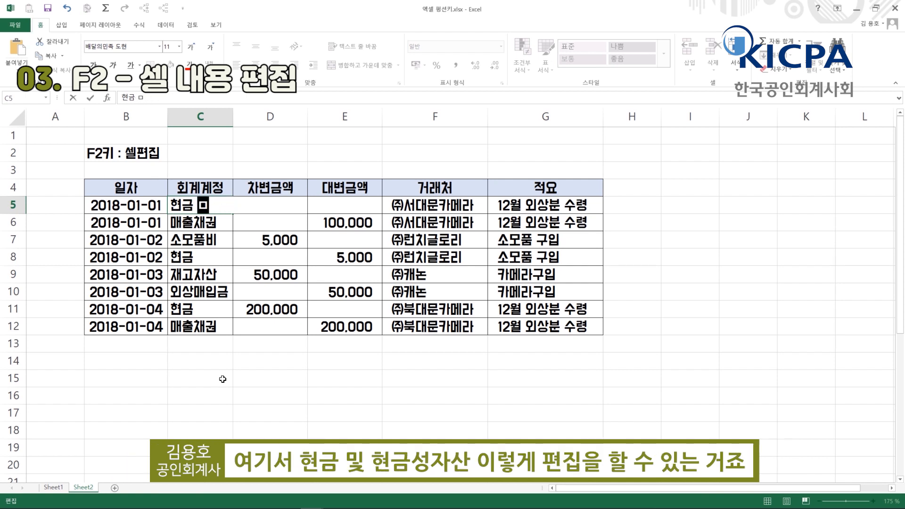
text(성자산)
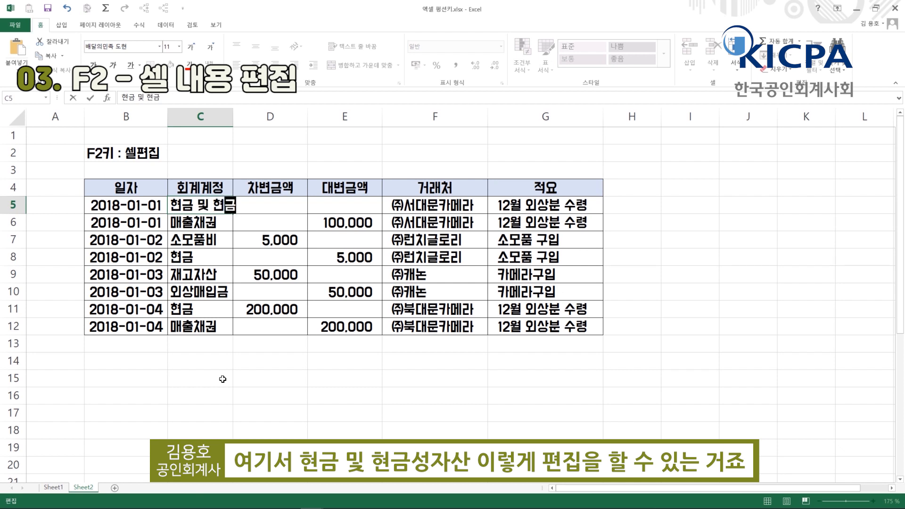
key(Return)
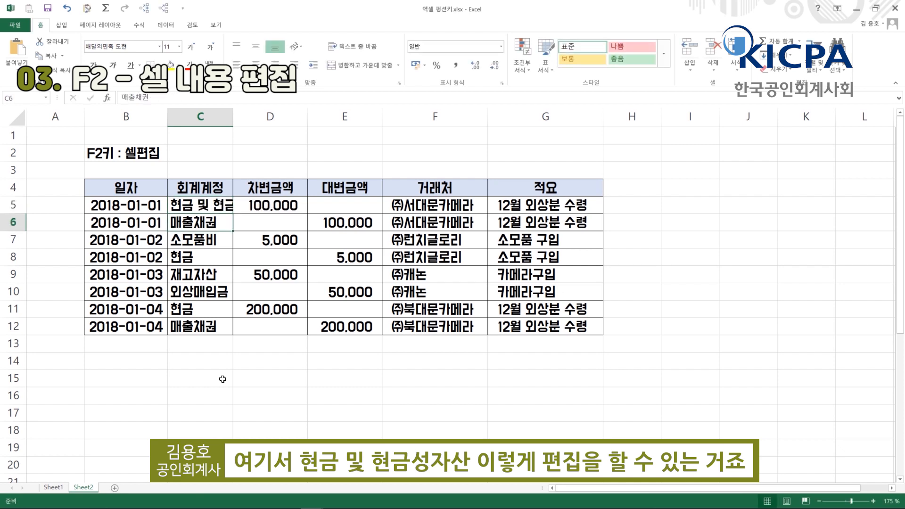
key(ctrl+z)
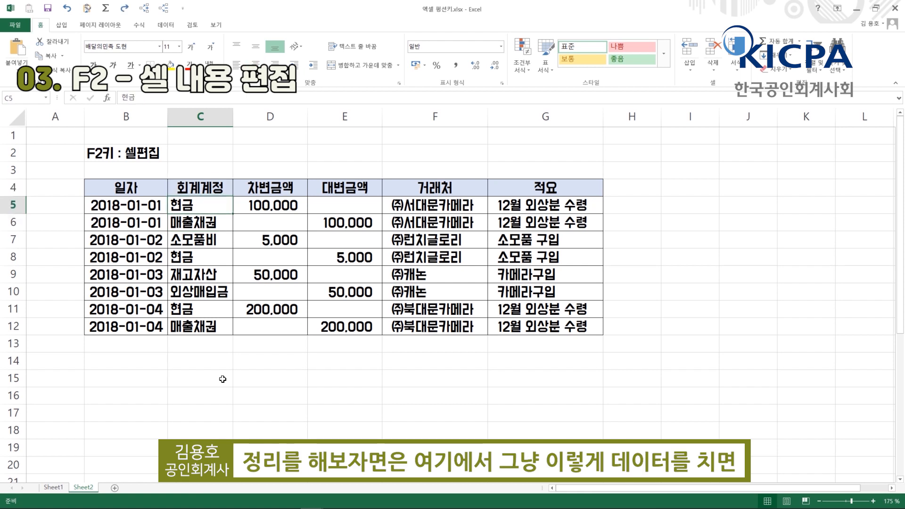
- Try replacing the contents of cell C5 with "데이터" and cancel the entry
text(ㅇ)
key(BackSpace)
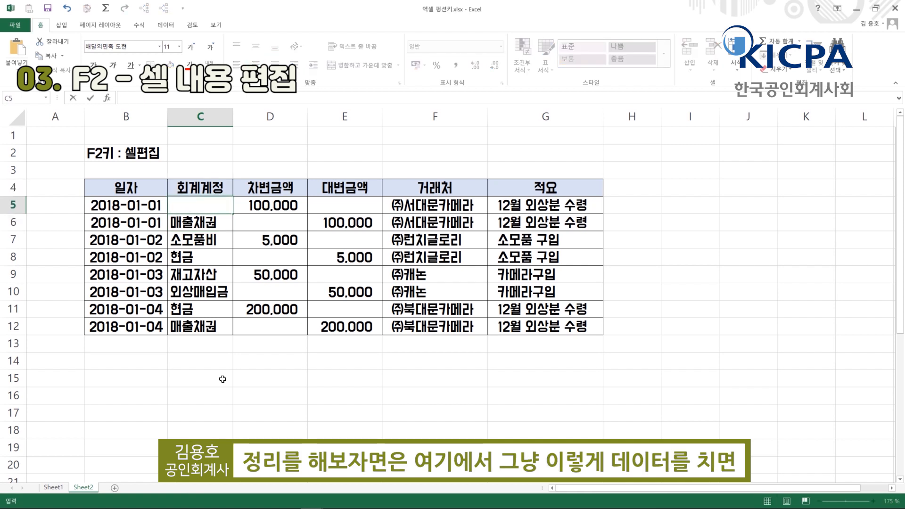
text(데이터)
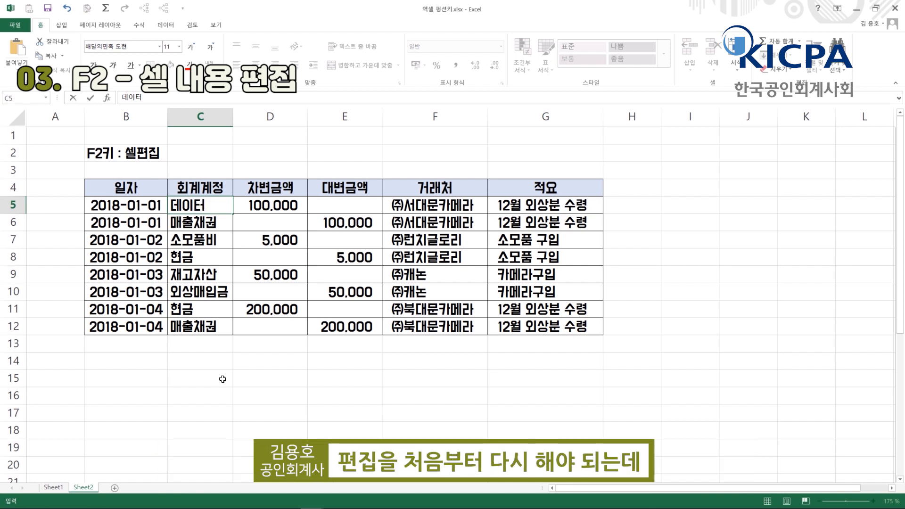
key(Escape)
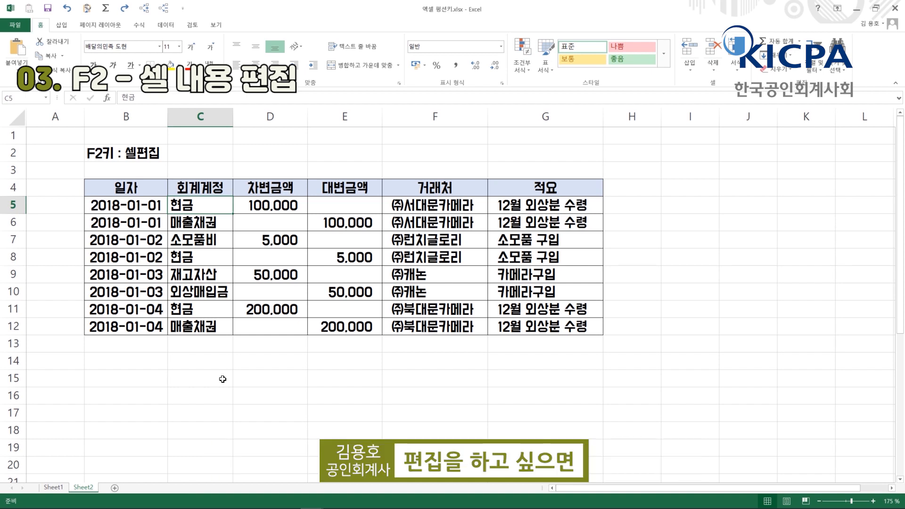
- Try appending "및 현금성자산" to the existing text in cell C5 and cancel the edit
key(F2)
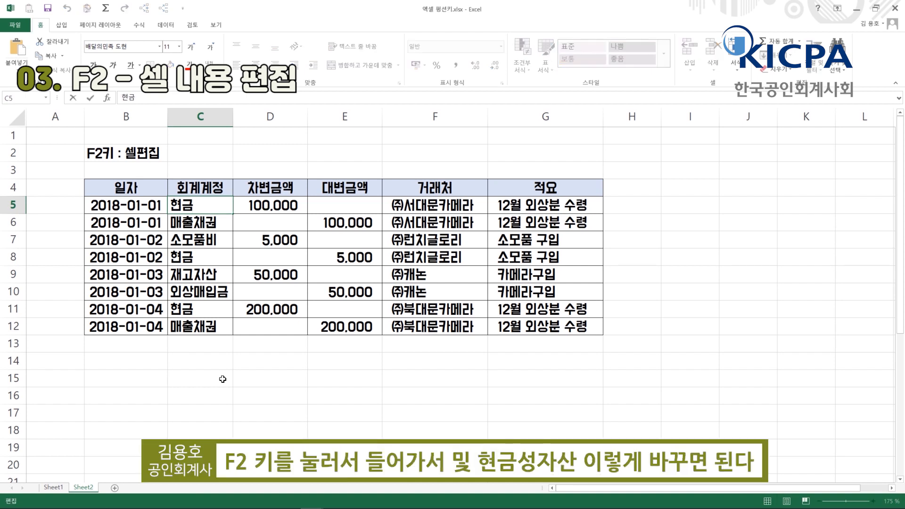
text(및 현금성자산)
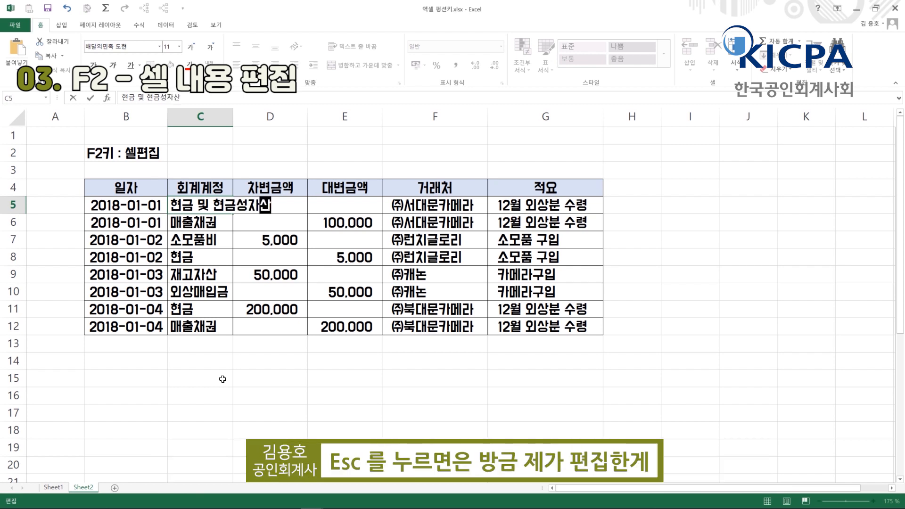
key(Escape)
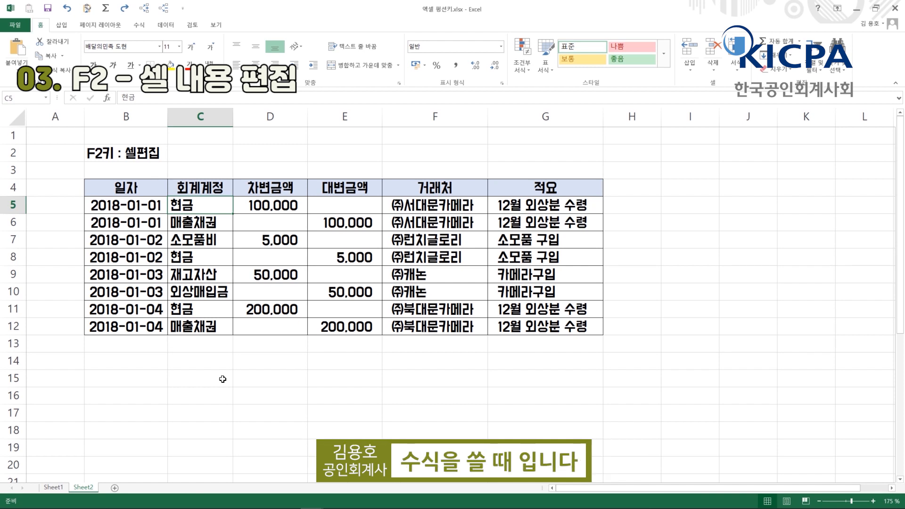
- Start a SUM formula in cell E14, below the 대변금액 column, up to its opening parenthesis
key(Down)
key(Down)
key(Down)
key(Down)
key(Down)
key(Down)
key(Down)
key(Down)
key(Down)
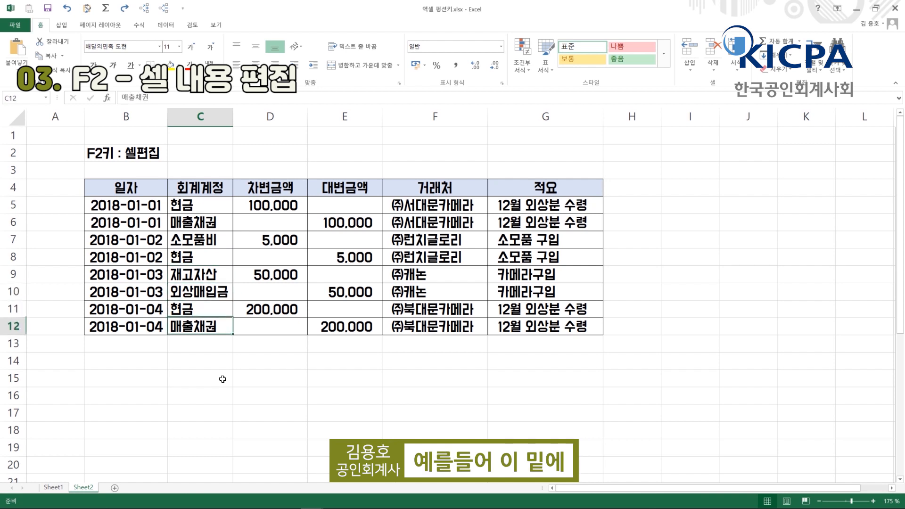
key(Right)
key(Right)
text(=)
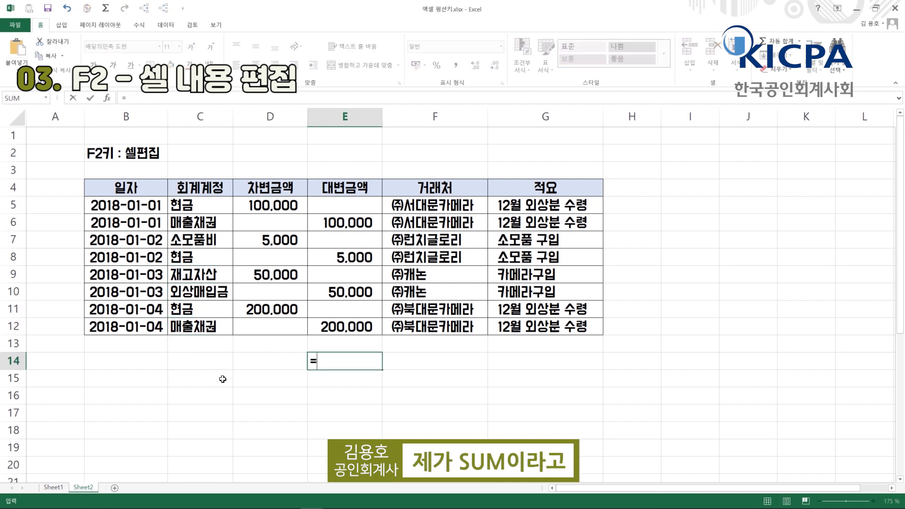
text(sum)
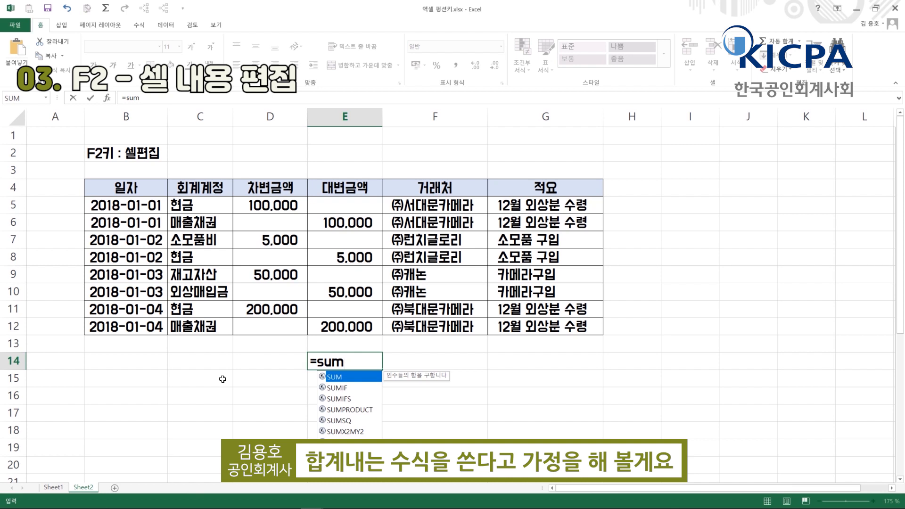
text(()
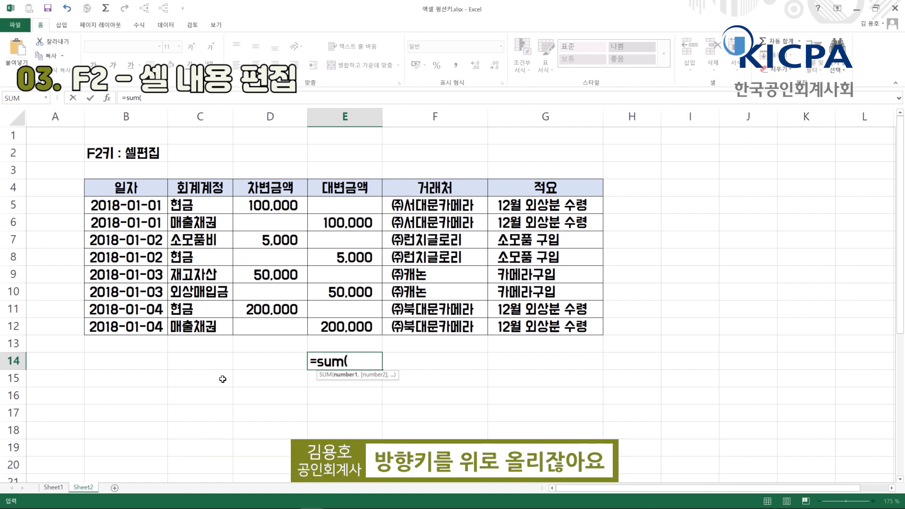
- Complete the SUM formula in cell E14 with the range E5:E12 and commit it
key(Up)
key(Up)
key(Up)
key(Up)
key(Up)
key(Up)
key(Up)
key(Up)
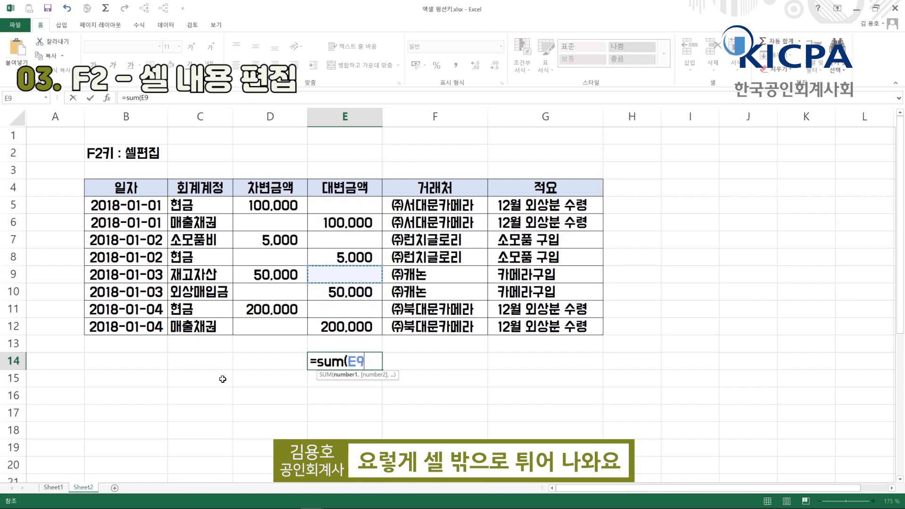
key(Up)
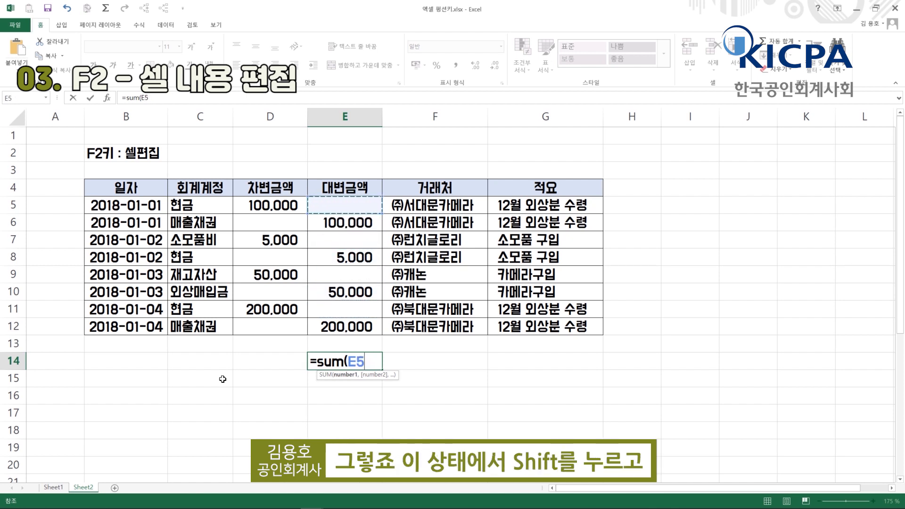
key(shift+Down)
key(shift+Down)
key(shift+Down)
key(shift+Down)
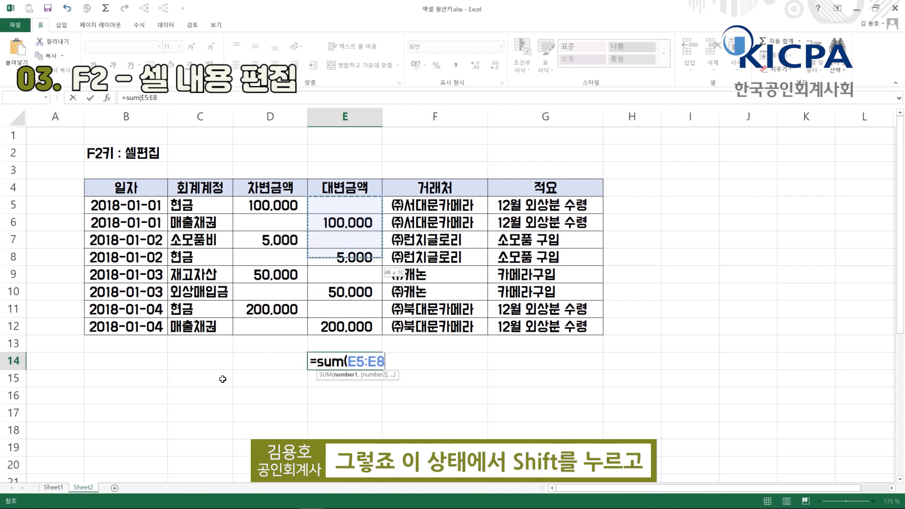
key(shift+Down)
key(shift+Down)
key(shift+Down)
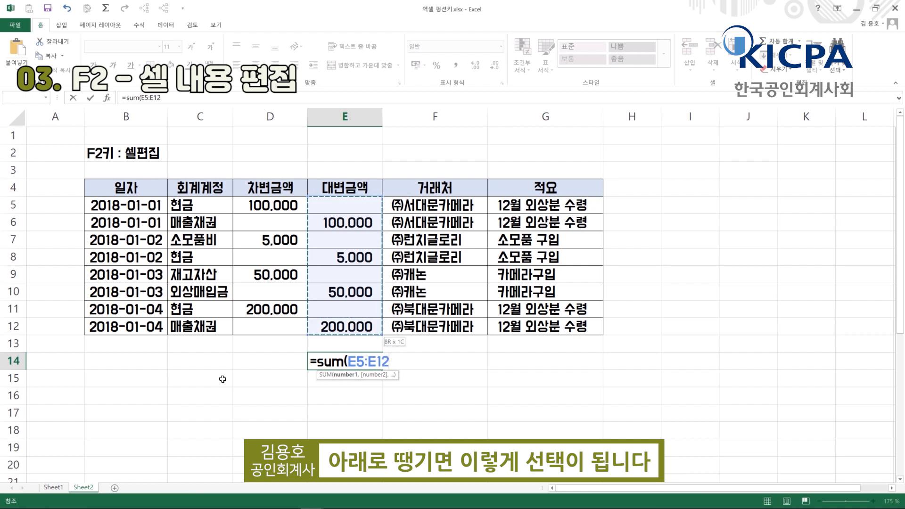
text())
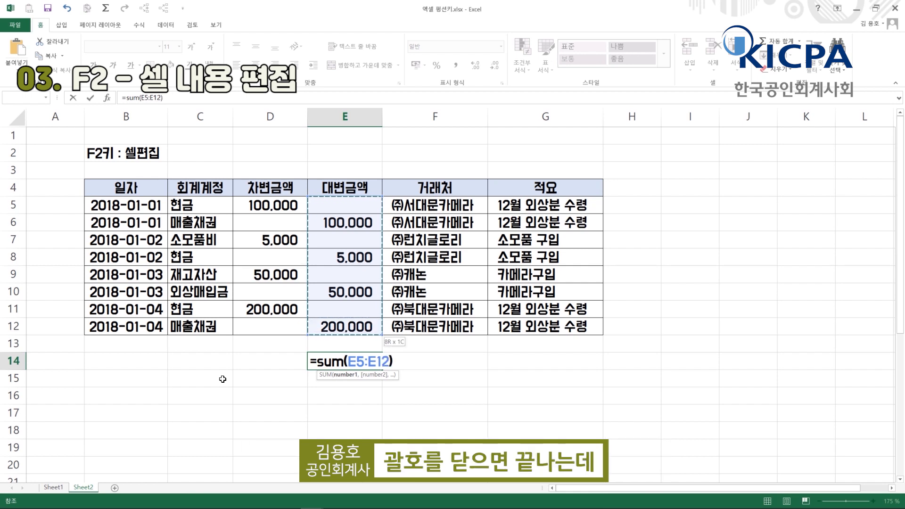
key(Return)
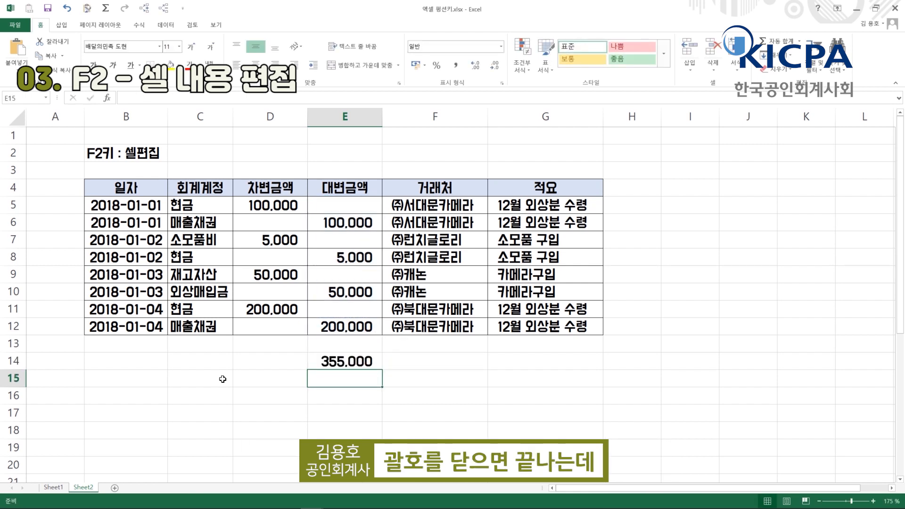
- Clear cell E14 and start a SUBTOTAL formula there with function number 9 as its first argument
key(Up)
key(Delete)
text(=)
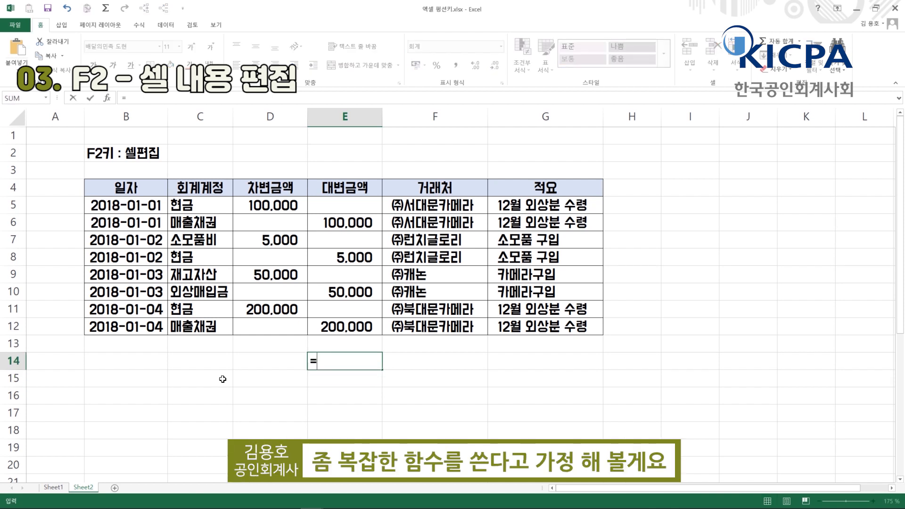
text(sub)
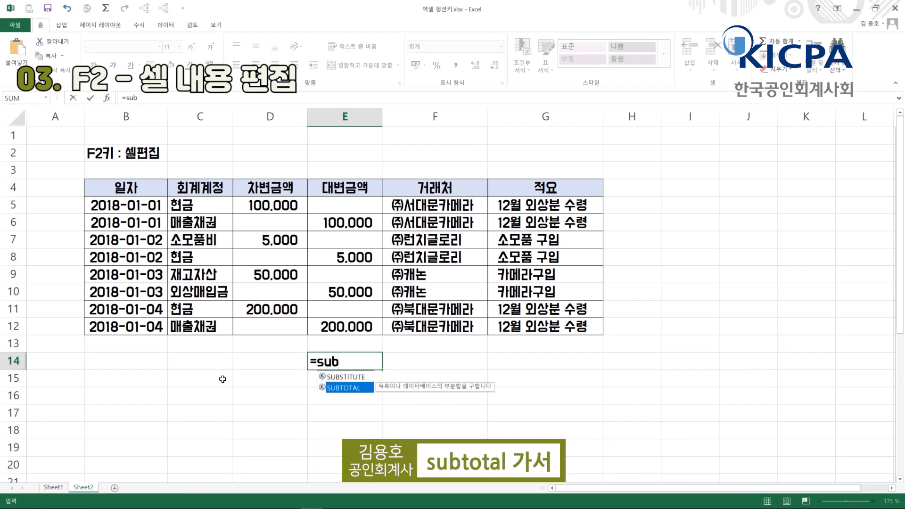
key(Down)
key(Tab)
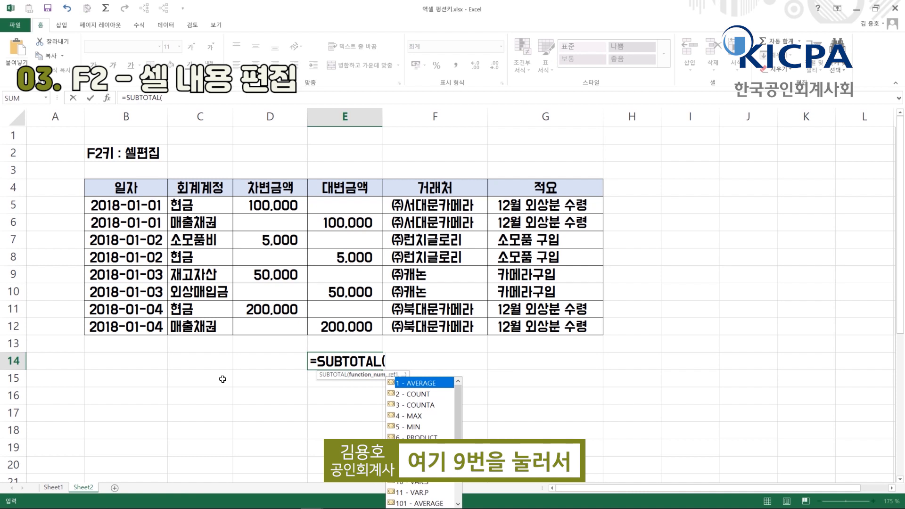
text(9,)
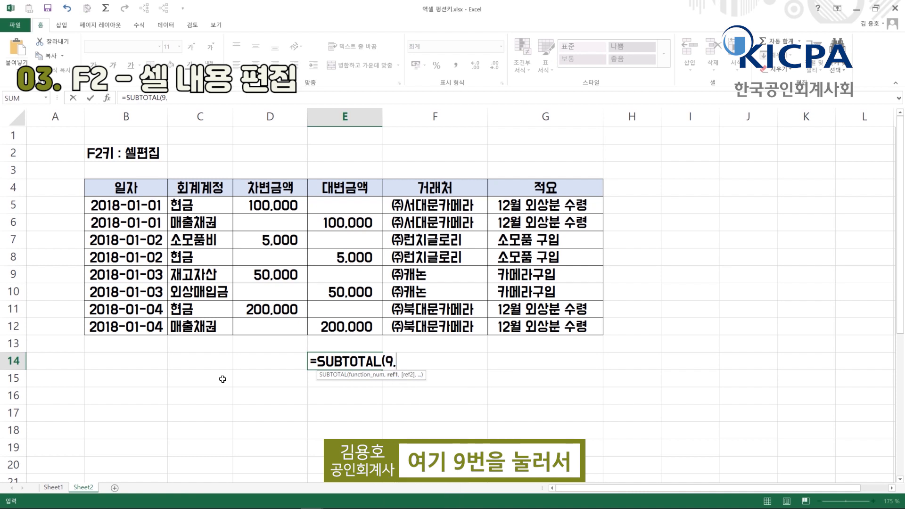
- Pick the range E5:E12 as the SUBTOTAL reference in cell E14 and close the parenthesis
key(Up)
key(Up)
key(shift+Up)
key(shift+Up)
key(shift+Up)
key(shift+Up)
key(shift+Up)
key(shift+Up)
key(shift+Up)
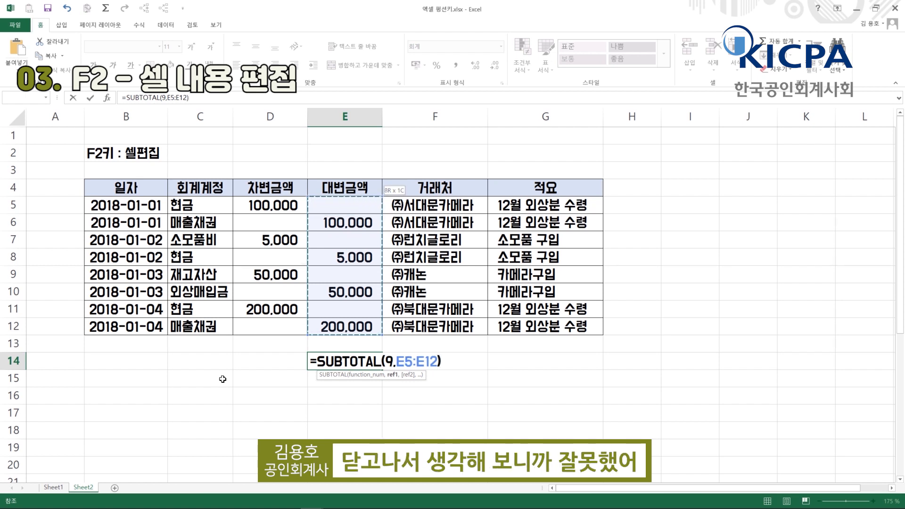
text())
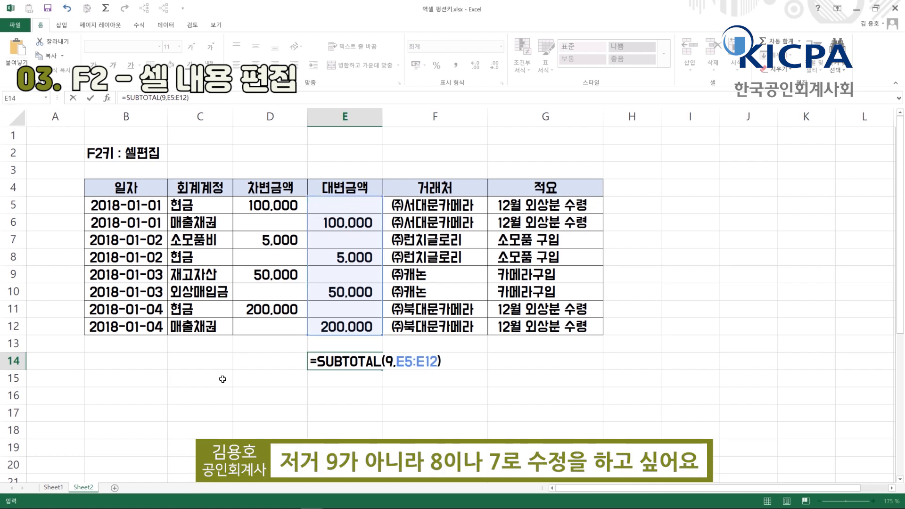
key(ctrl+2)
mouse_move(391, 375)
mouse_down()
mouse_move(377, 369)
mouse_move(402, 359)
mouse_move(393, 376)
mouse_up()
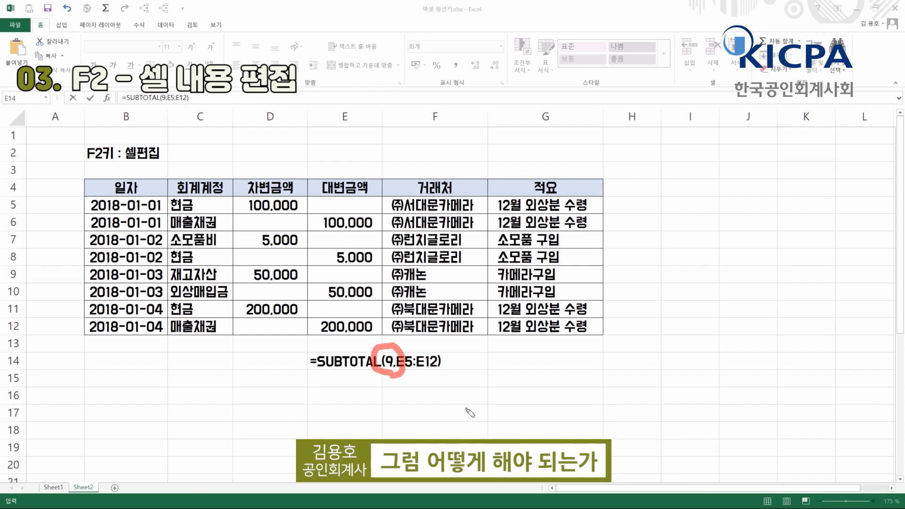
key(Escape)
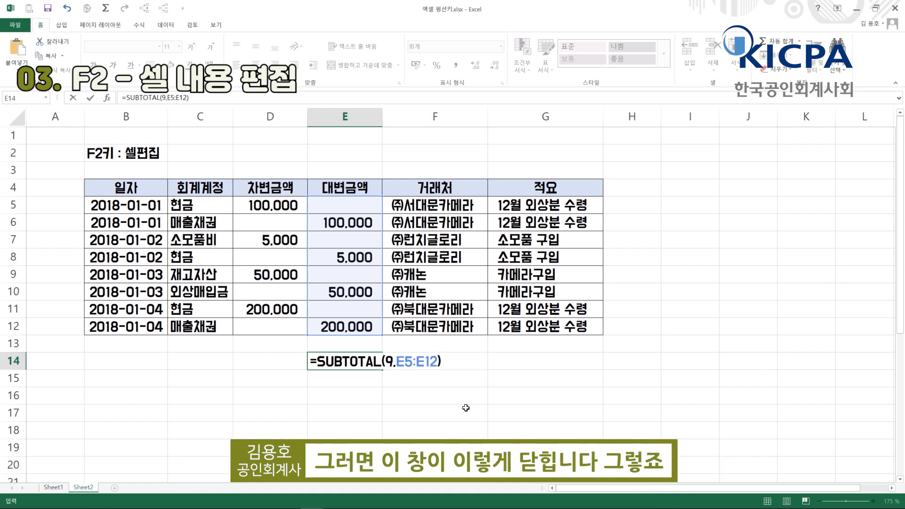
- Commit the SUBTOTAL formula in cell E14, then edit it in place to change the function number to 1 (AVERAGE)
key(Left)
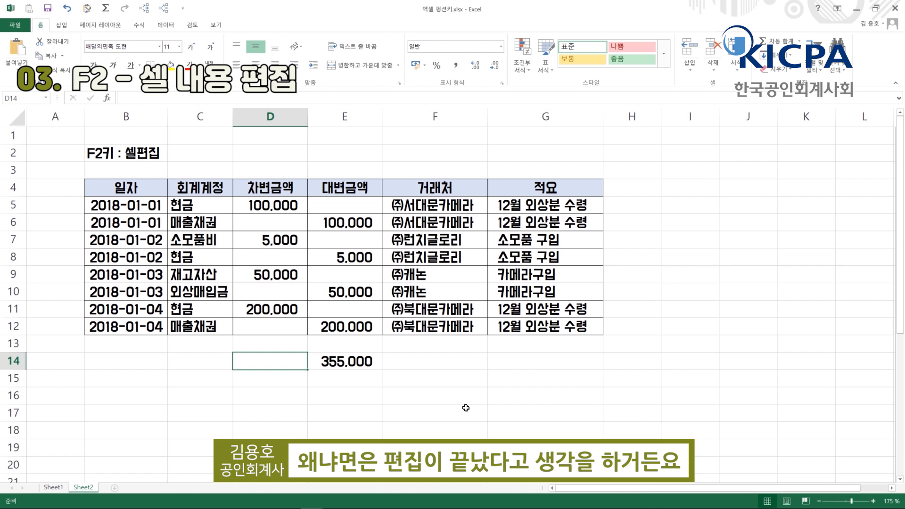
key(Right)
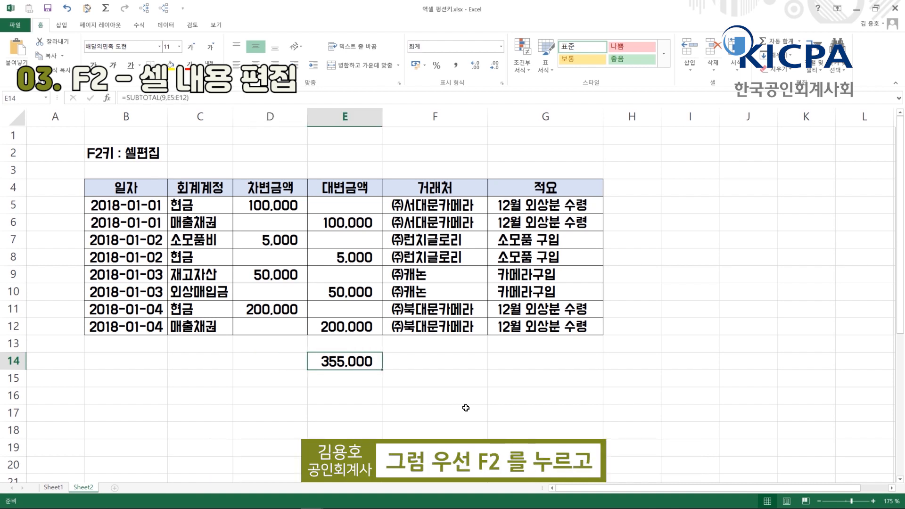
key(F2)
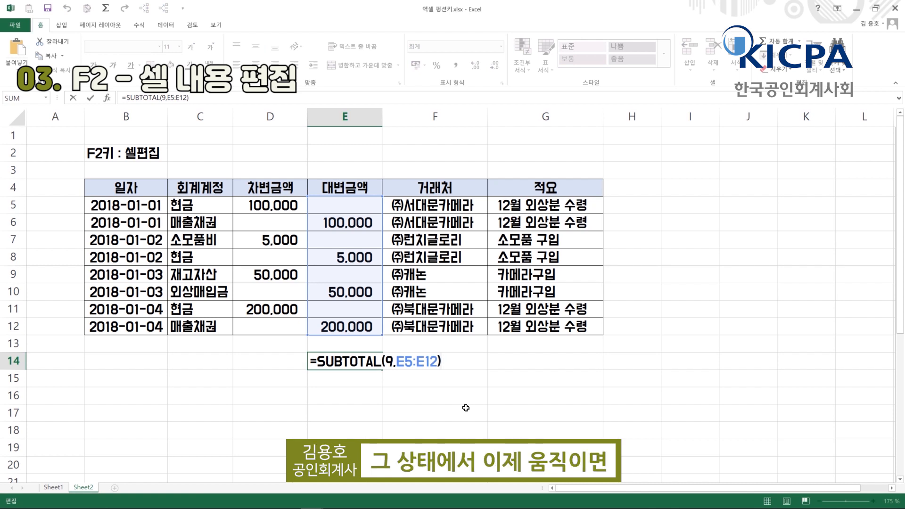
key(Left)
key(Left)
key(Left)
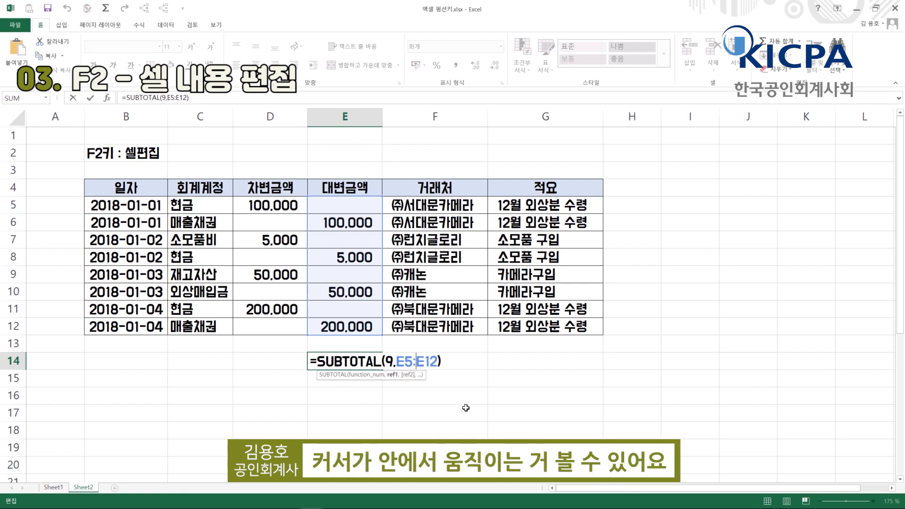
key(Left)
key(Left)
key(Left)
key(BackSpace)
text(8)
key(BackSpace)
text(7)
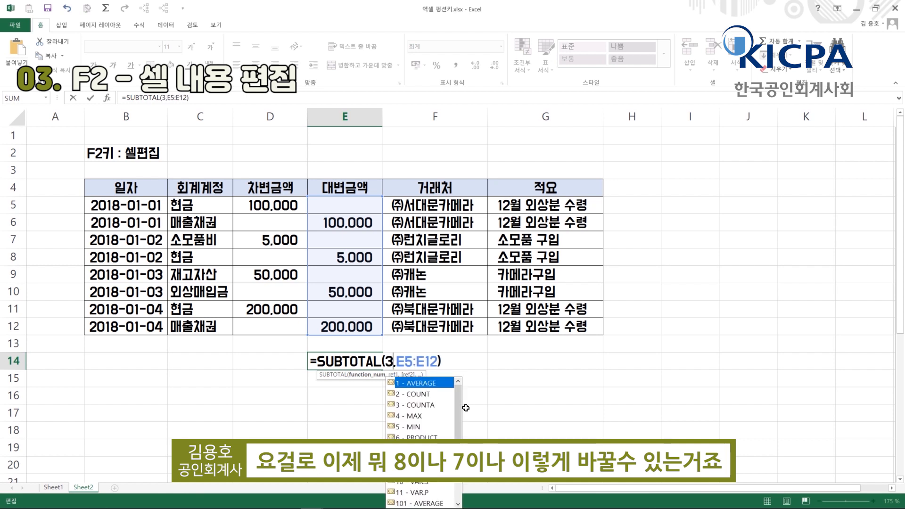
key(BackSpace)
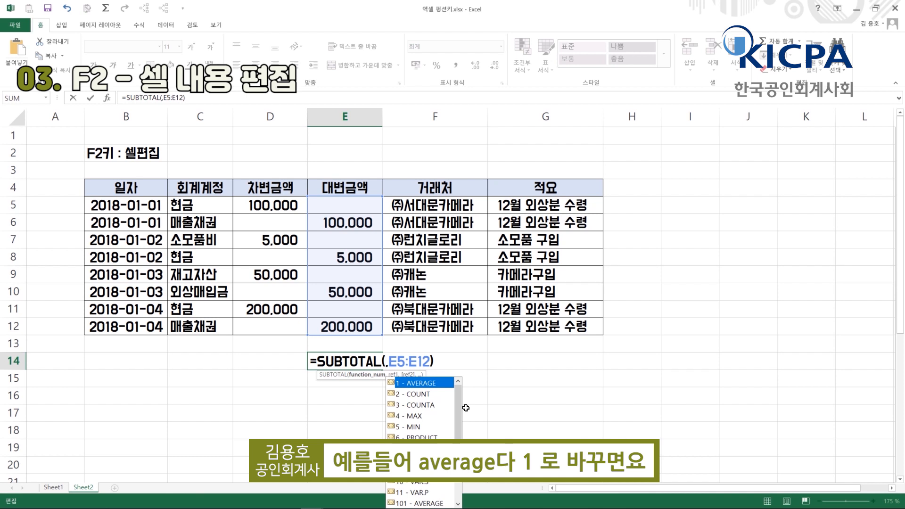
text(1)
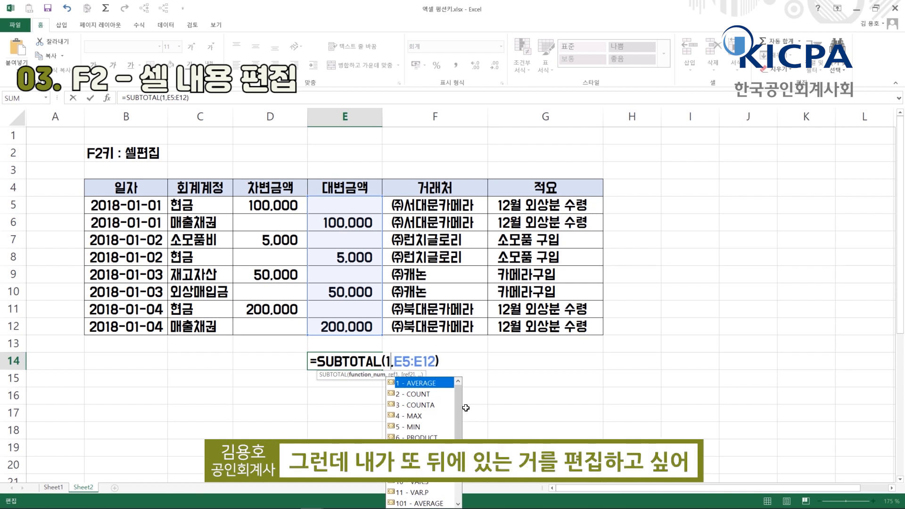
key(Right)
key(Right)
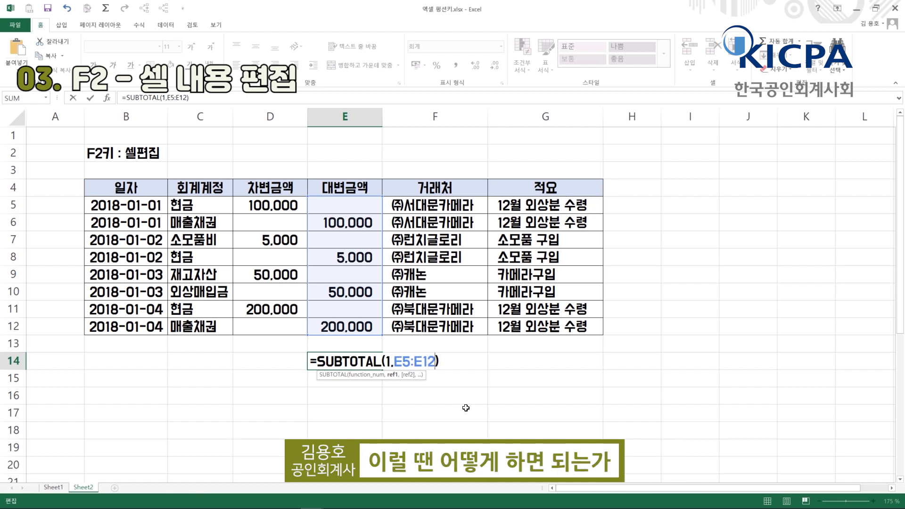
key(Left)
key(Left)
key(Left)
key(Left)
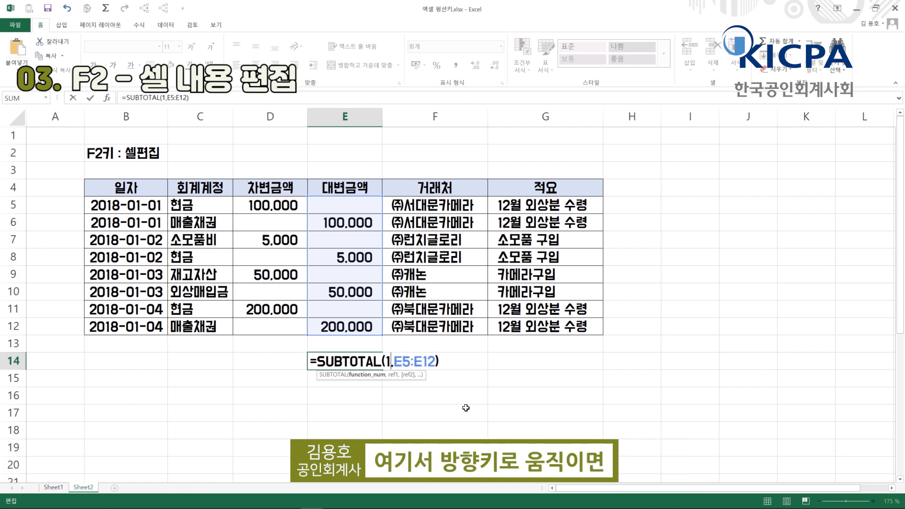
key(Right)
key(Right)
key(Right)
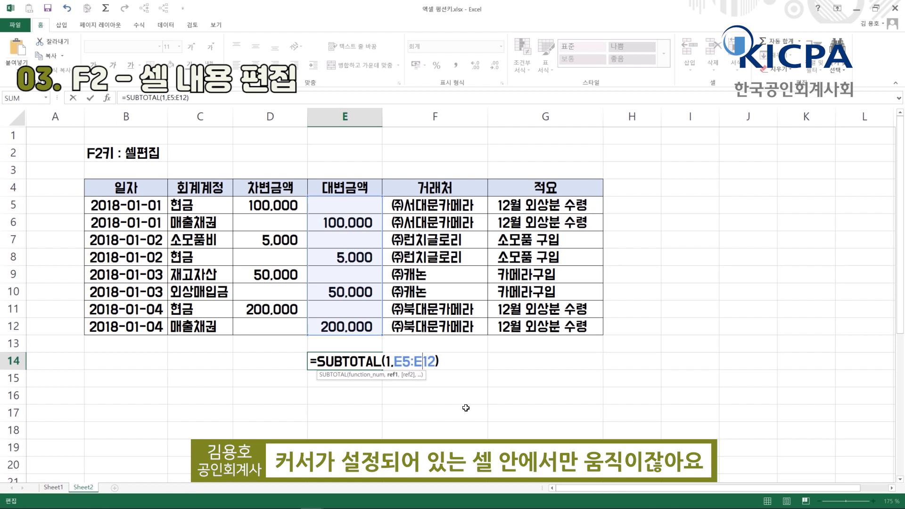
key(Left)
key(Left)
key(Left)
key(Right)
key(Right)
key(Home)
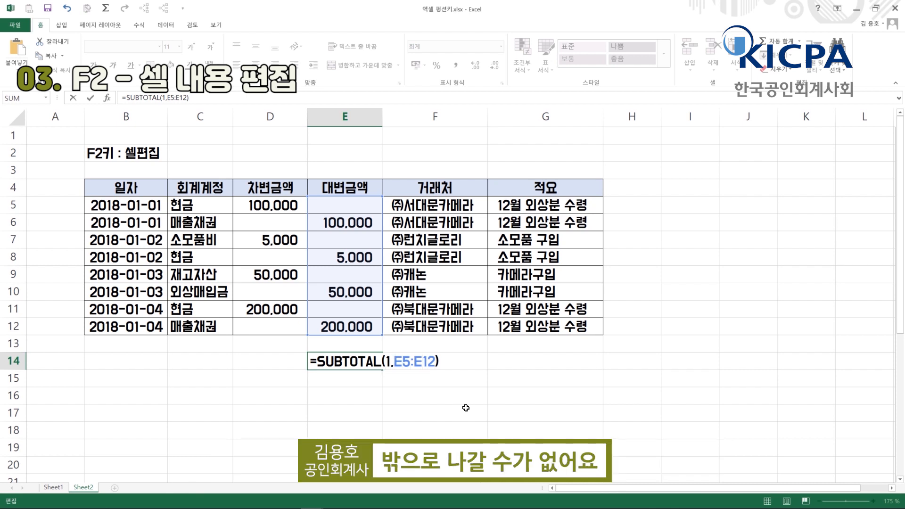
key(Down)
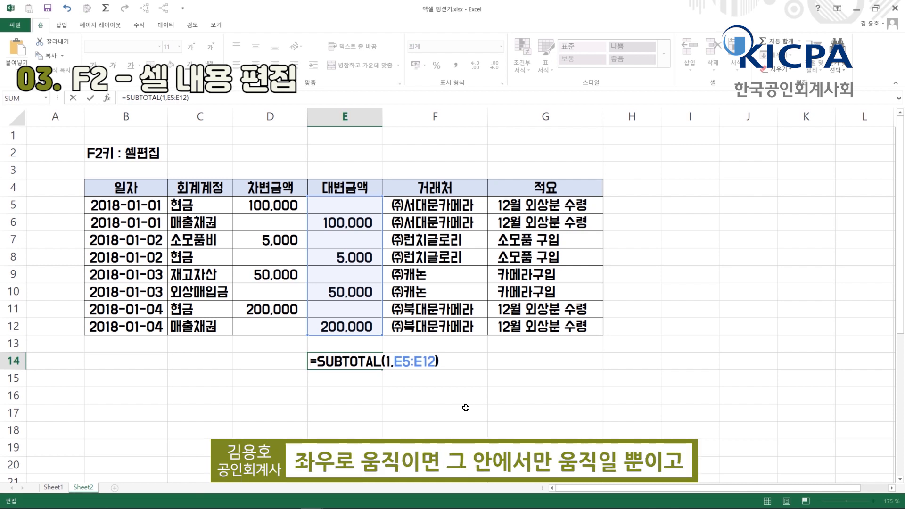
- Remove the E5:E12 reference from the SUBTOTAL formula, keeping the function number and closing parenthesis
key(Left)
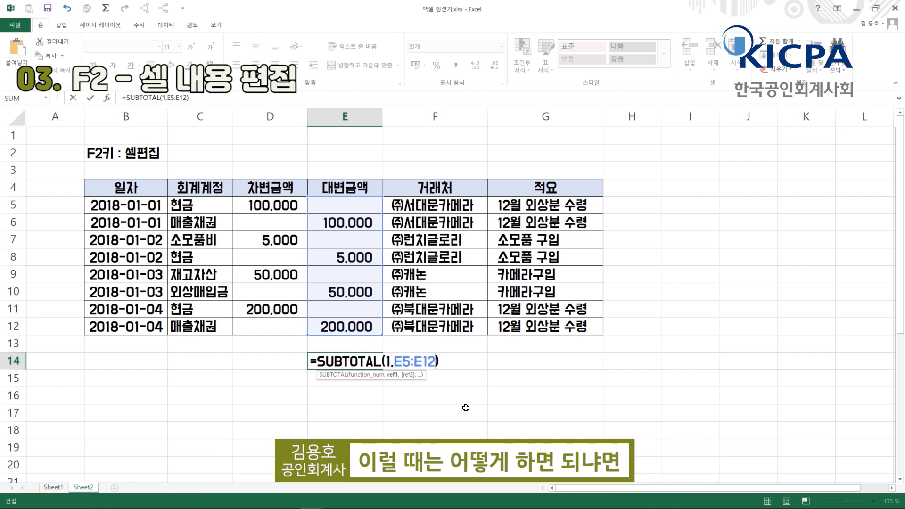
key(BackSpace)
key(BackSpace)
key(BackSpace)
key(BackSpace)
key(BackSpace)
key(BackSpace)
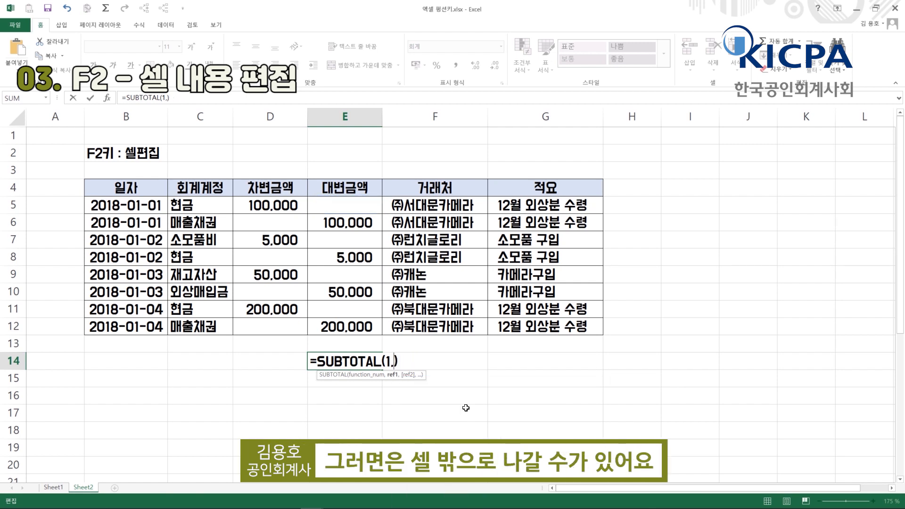
- Switch to cell pointing, pick D5:E12 as the new SUBTOTAL range in cell E14, and commit the formula
key(F2)
key(Up)
key(Up)
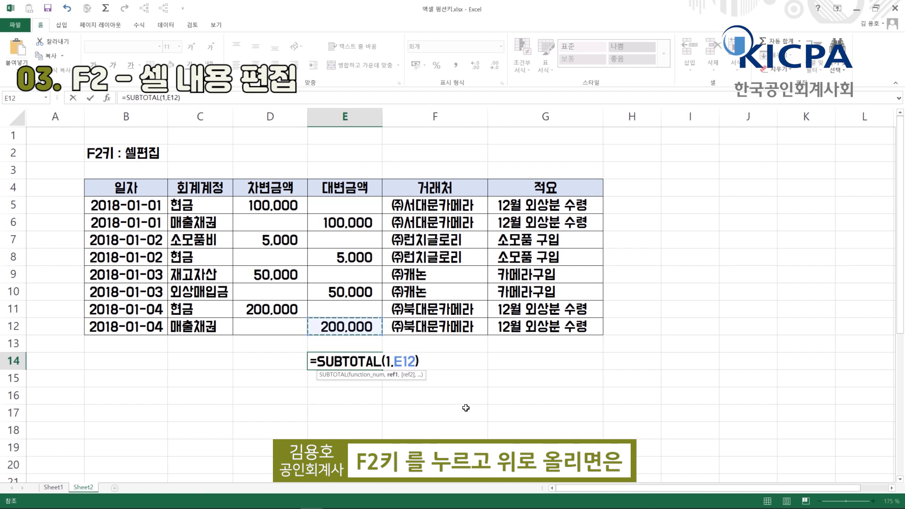
key(Up)
key(Up)
key(Down)
key(Down)
key(shift+Left)
key(shift+Left)
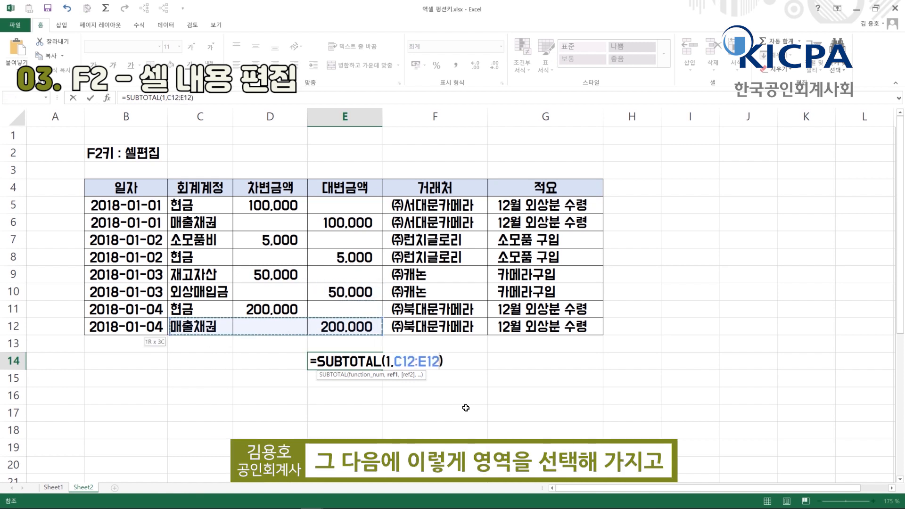
key(shift+Right)
key(shift+Up)
key(shift+Up)
key(shift+Up)
key(shift+Up)
key(shift+Up)
key(shift+Up)
key(shift+Up)
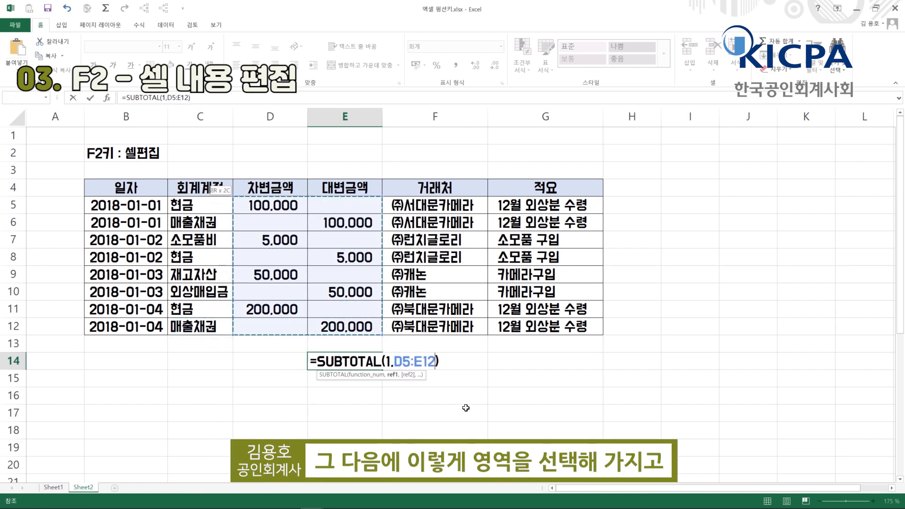
key(Return)
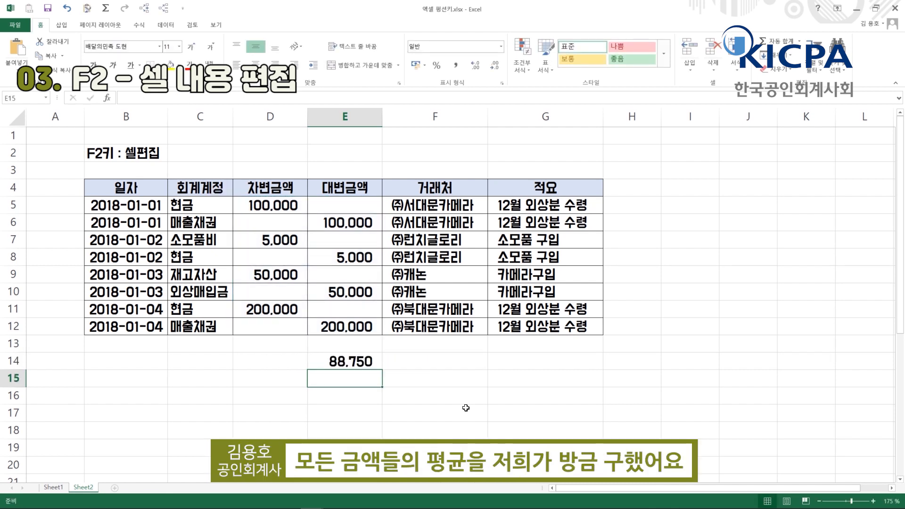
- Reopen the SUBTOTAL formula in cell E14 for editing and remove its D5:E12 reference, keeping the closing parenthesis
key(Up)
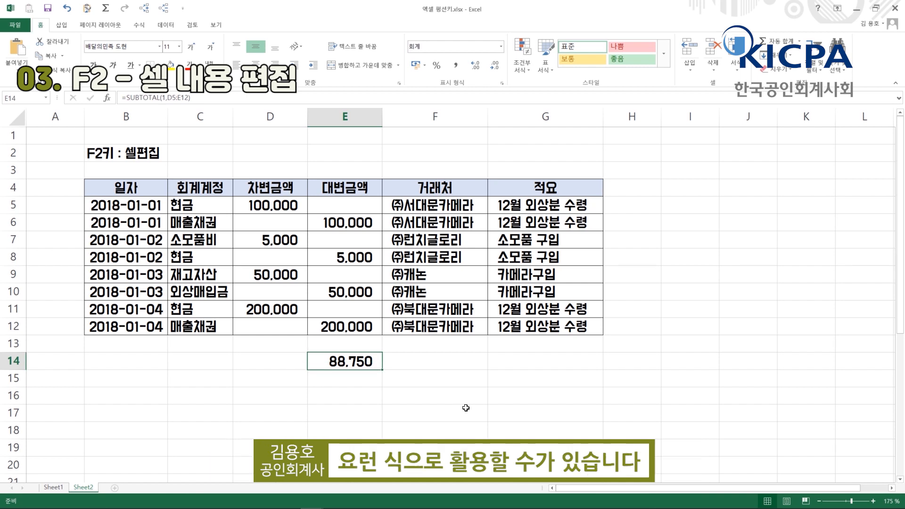
key(F2)
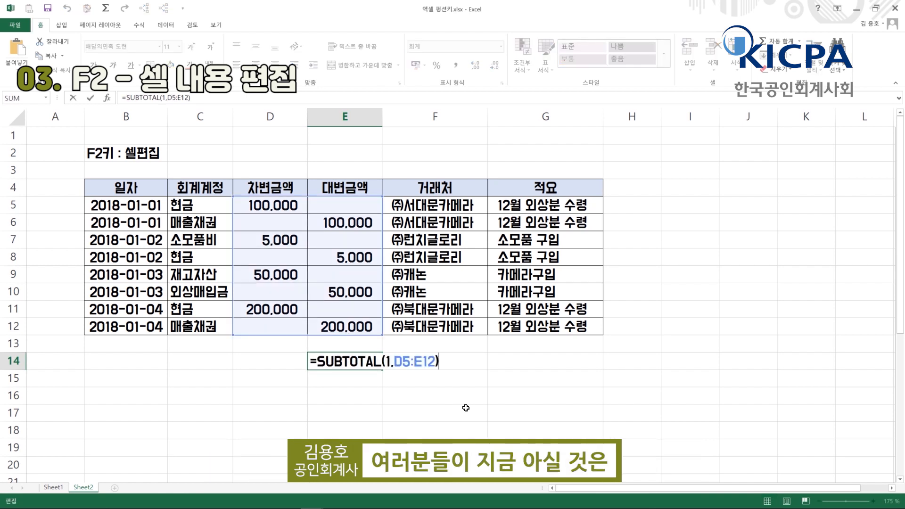
key(Left)
key(Left)
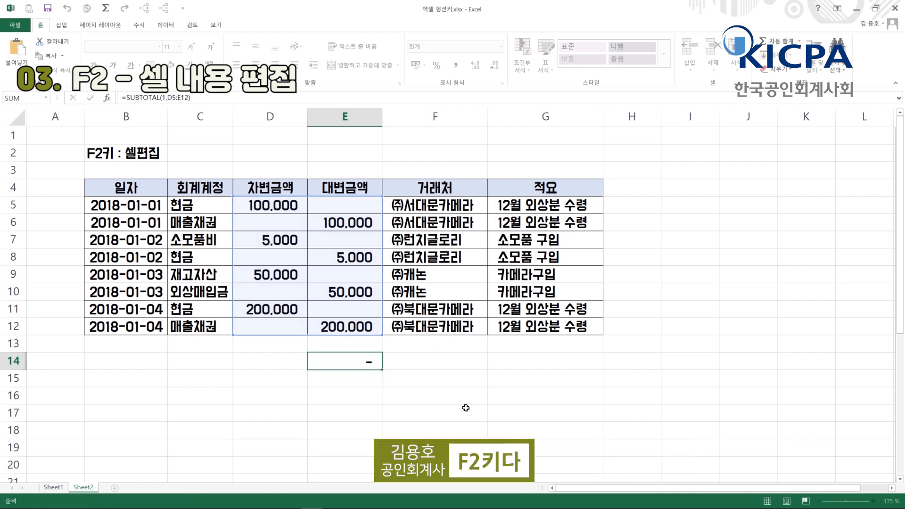
key(shift+Left)
key(shift+Left)
key(shift+Left)
key(shift+Left)
key(shift+Left)
key(shift+Left)
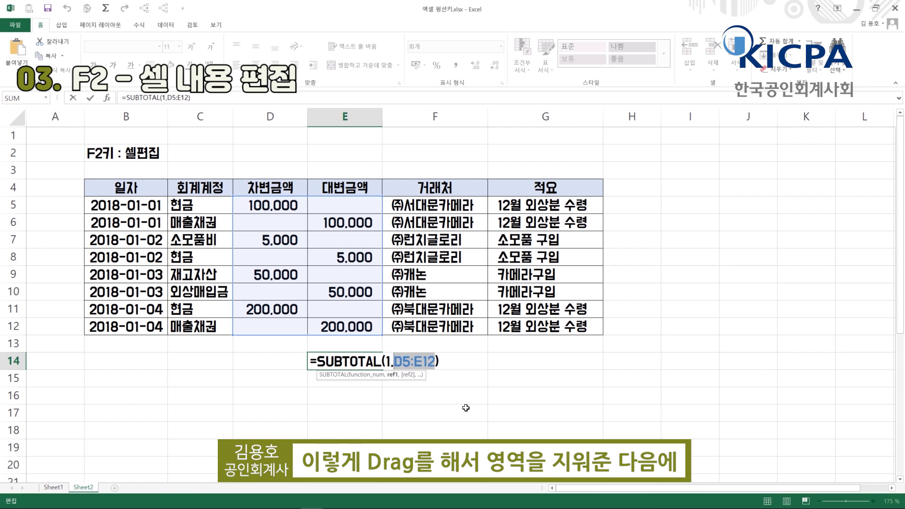
key(BackSpace)
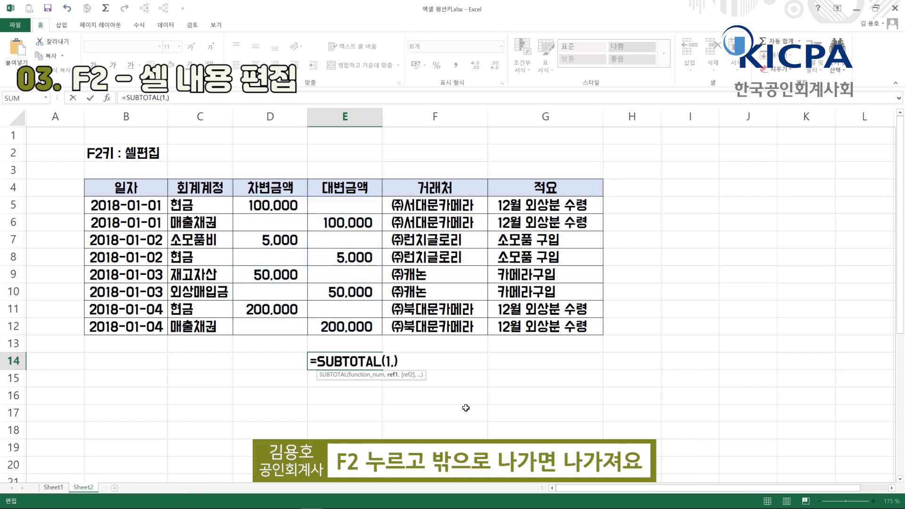
- Pick the range D5:E12 on the sheet as the SUBTOTAL reference in cell E14
key(Up)
key(Up)
key(Up)
key(shift+Down)
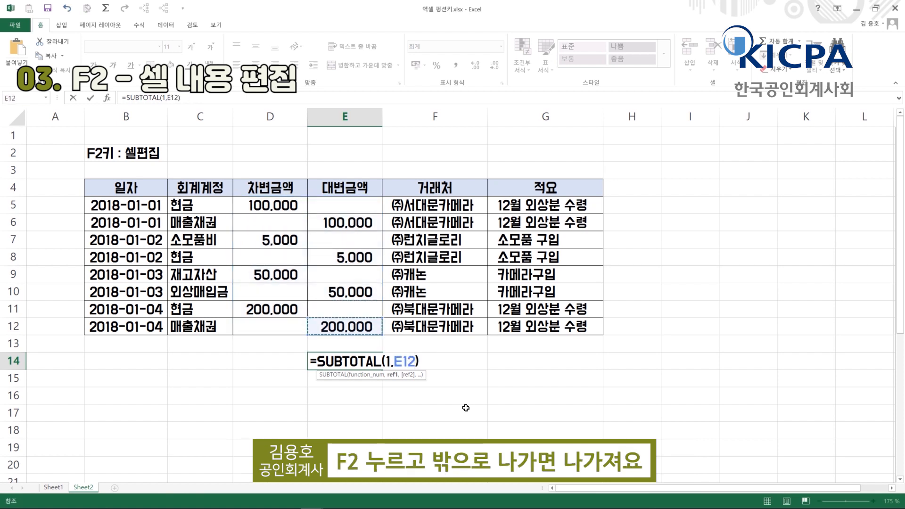
key(shift+Left)
key(shift+Up)
key(shift+Up)
key(shift+Up)
key(shift+Up)
key(shift+Up)
key(shift+Up)
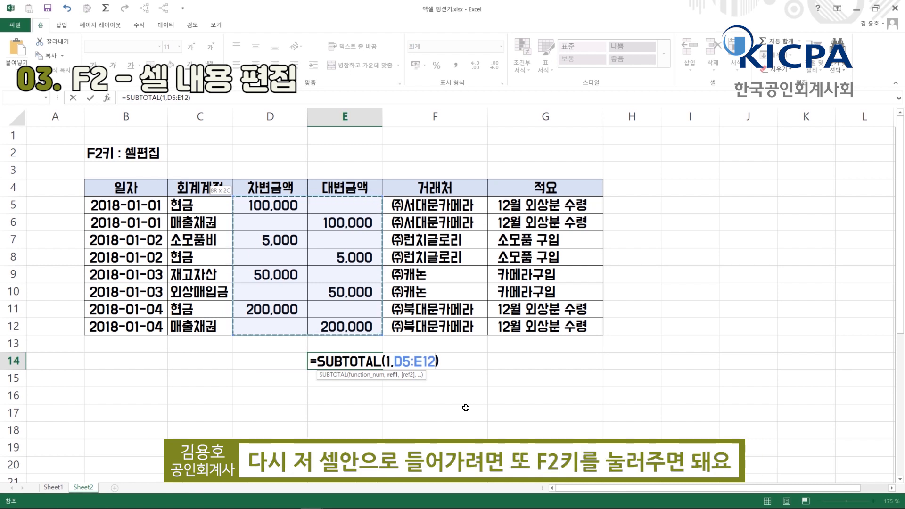
- Switch from cell pointing back to editing inside the E14 formula and place the insertion point before the D5:E12 reference
key(F2)
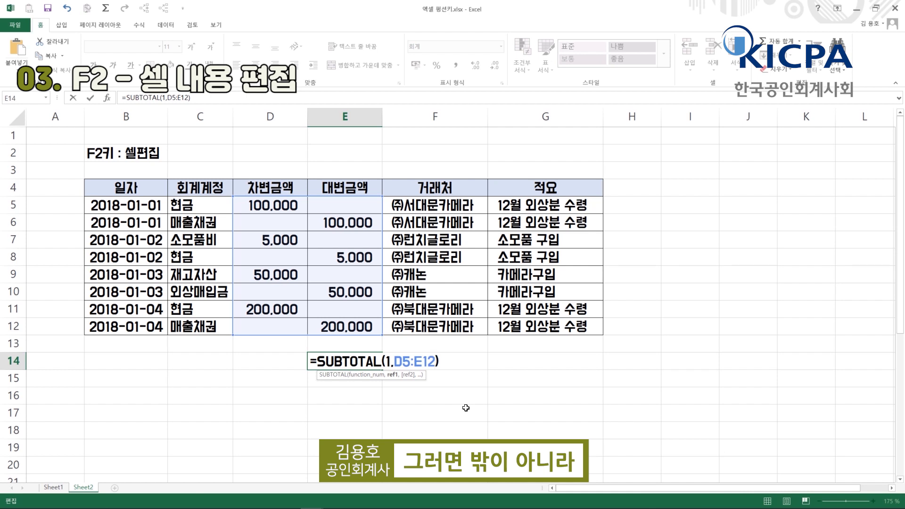
key(Left)
key(Left)
key(Left)
key(Left)
key(Left)
key(Left)
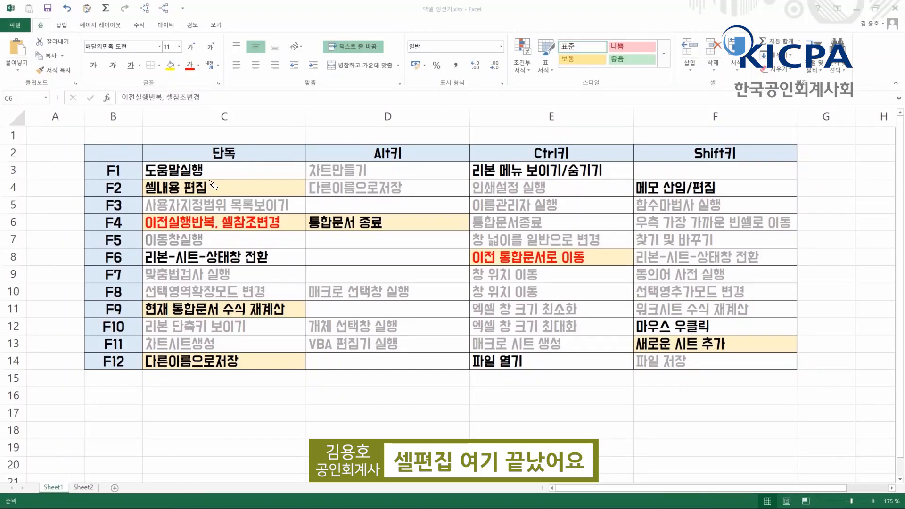
drag(209, 178, 230, 173)
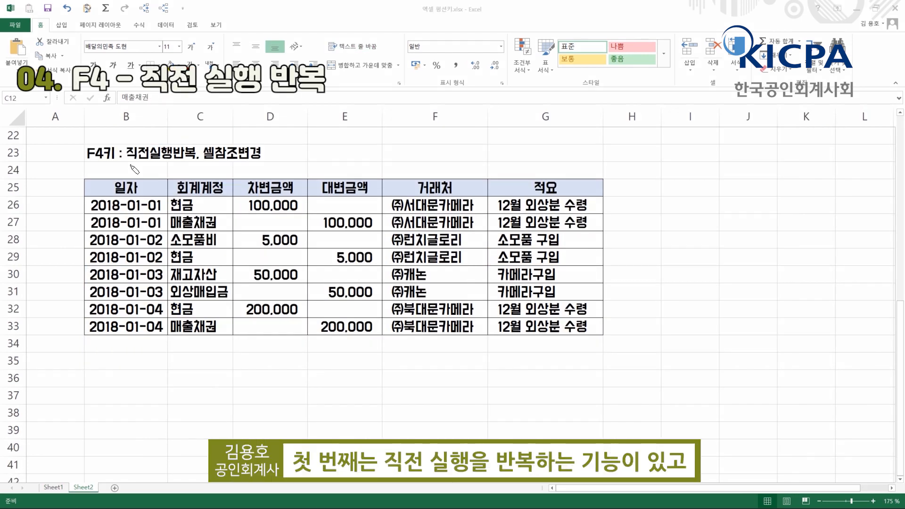
drag(127, 163, 261, 165)
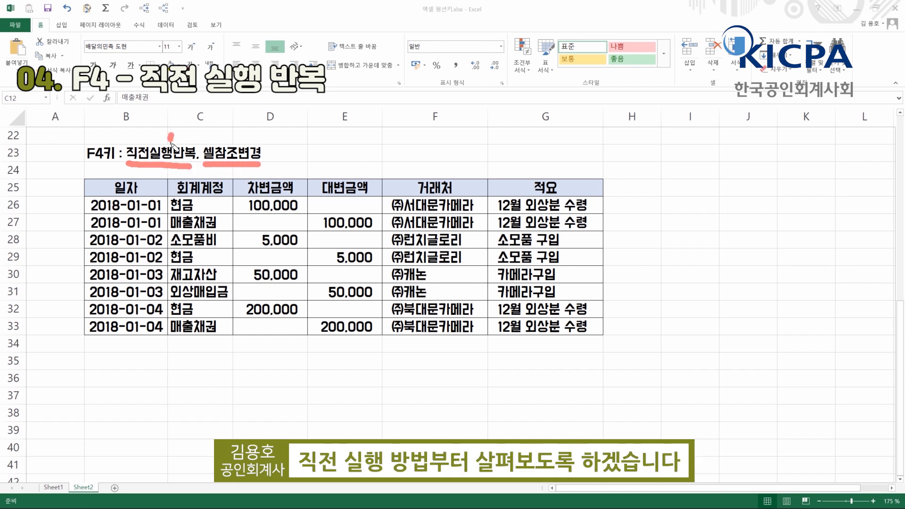
drag(171, 141, 189, 139)
key(Escape)
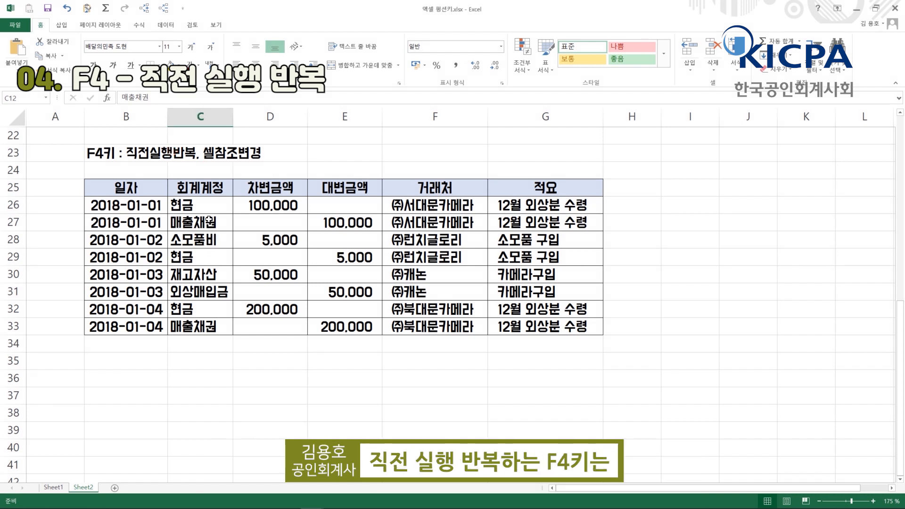
- Fill cell D26 yellow and repeat that fill one cell at a time on E27, D28, E29 and D30
click(259, 208)
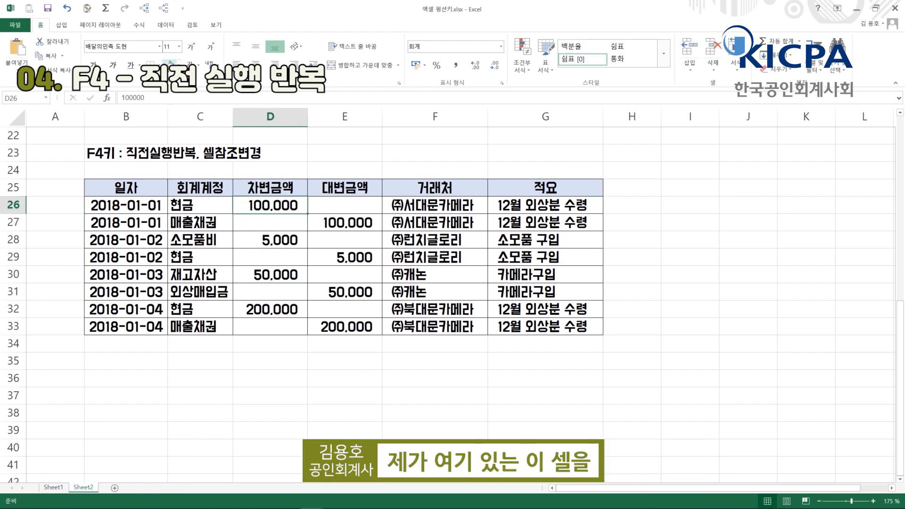
click(166, 63)
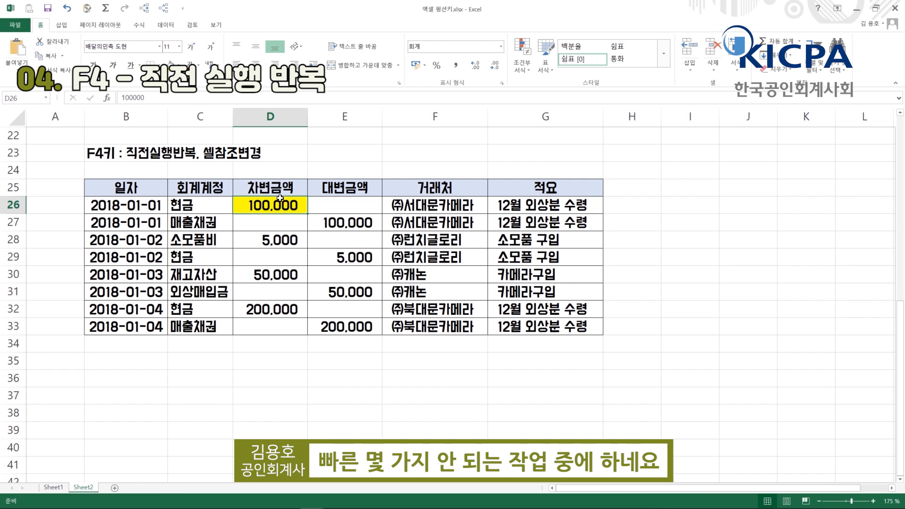
click(334, 223)
key(F4)
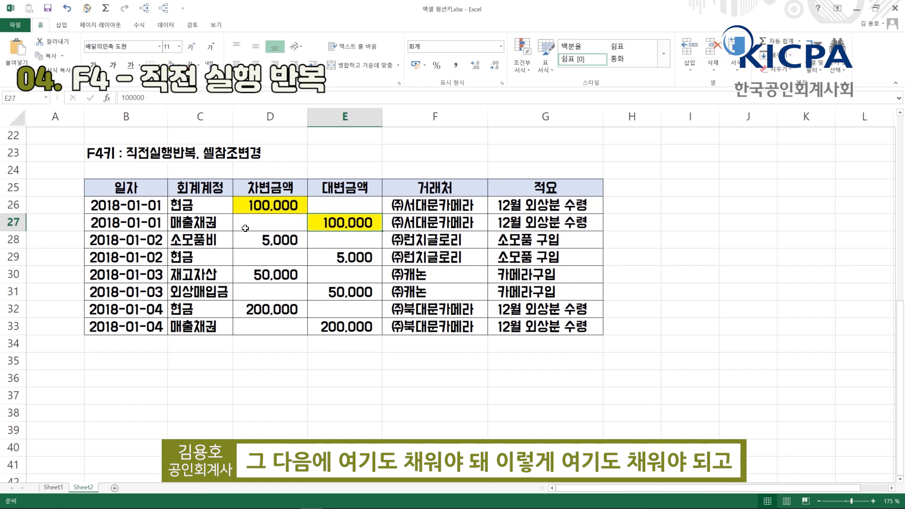
click(253, 242)
key(F4)
click(335, 257)
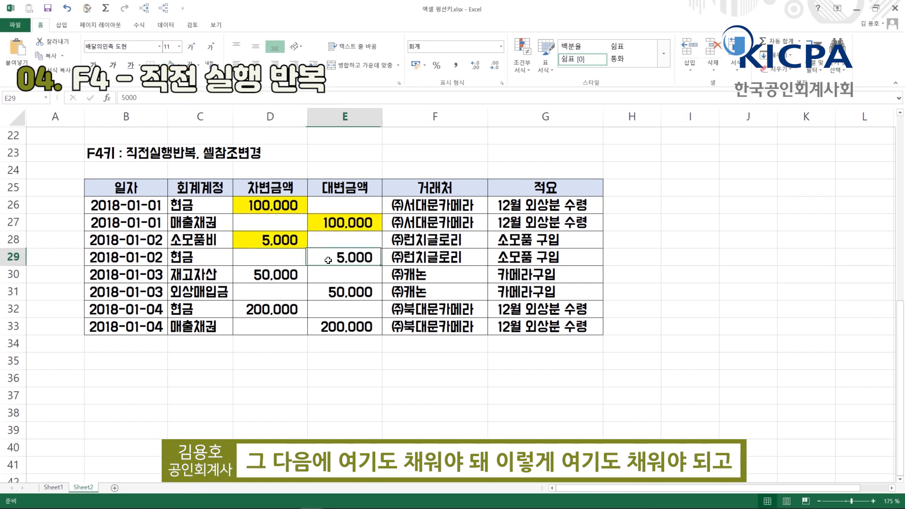
key(F4)
click(253, 278)
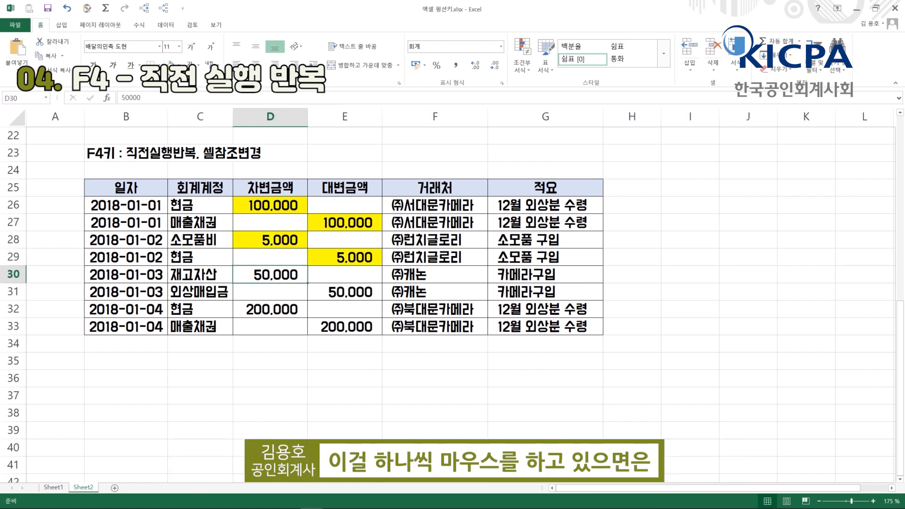
key(F4)
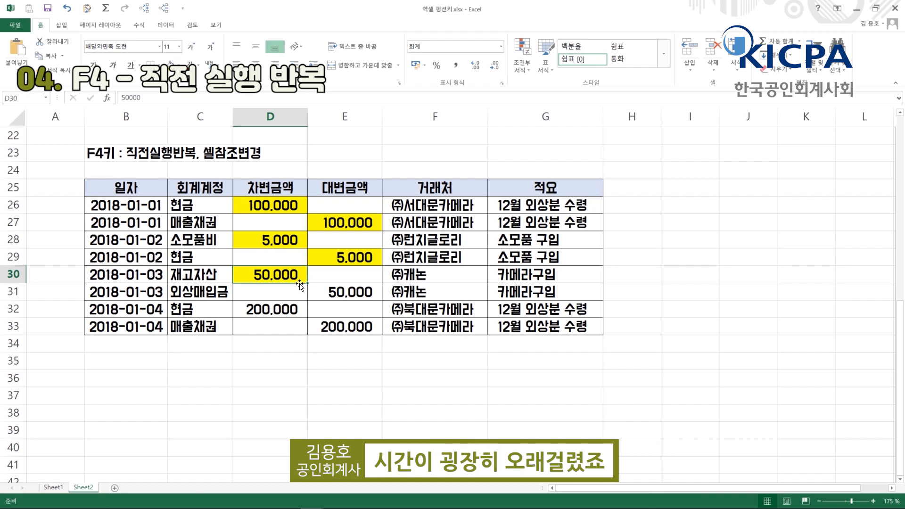
- Undo all five yellow fills on the amount cells D26 through D30
key(ctrl+z)
key(ctrl+z)
key(ctrl+z)
key(ctrl+z)
key(ctrl+z)
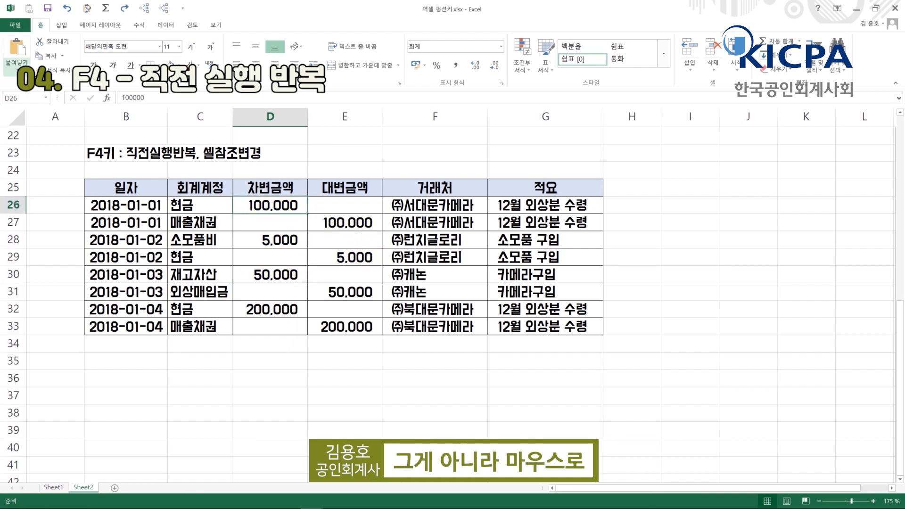
- Fill cell D26 yellow and repeat the last action on E27, D28 and E29, moving between the cells by keyboard
click(169, 63)
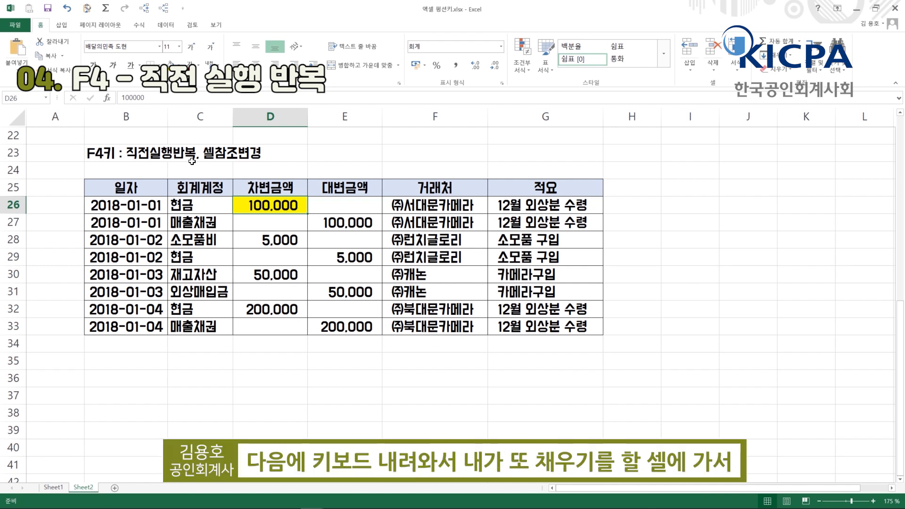
key(Down)
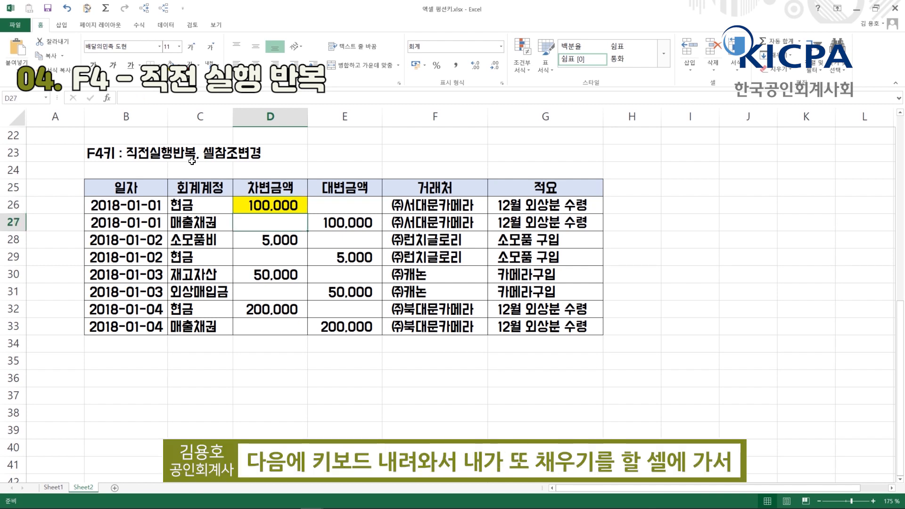
key(Right)
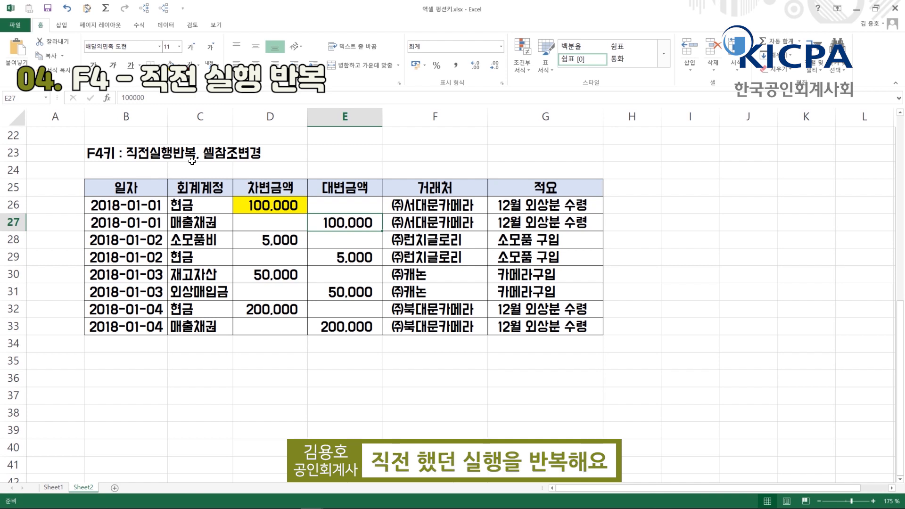
key(F4)
key(Down)
key(Left)
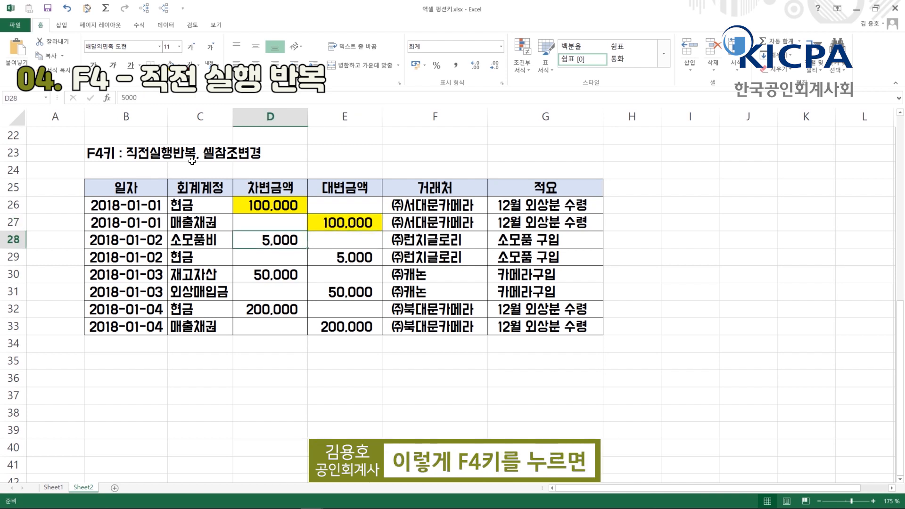
key(F4)
key(Down)
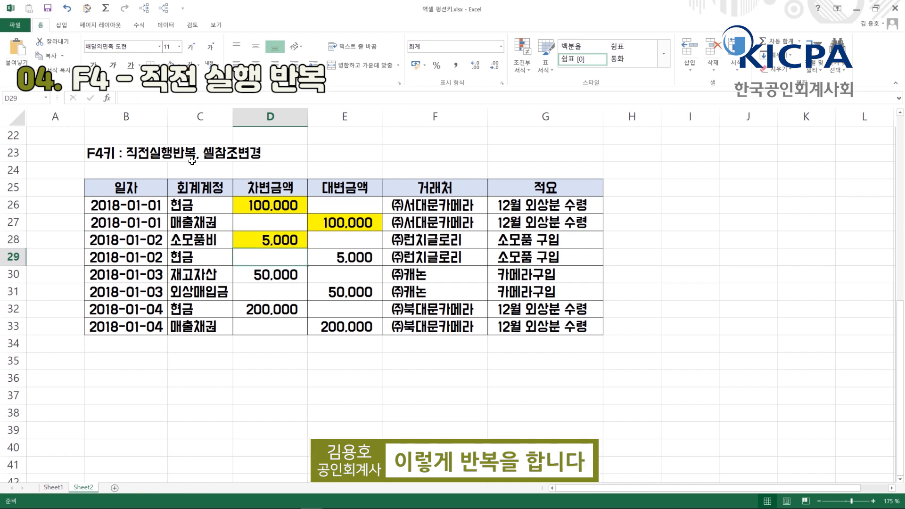
key(Right)
key(F4)
- Repeat the yellow fill on the remaining amount cells D30, E31, D32 and E33
key(Down)
key(Left)
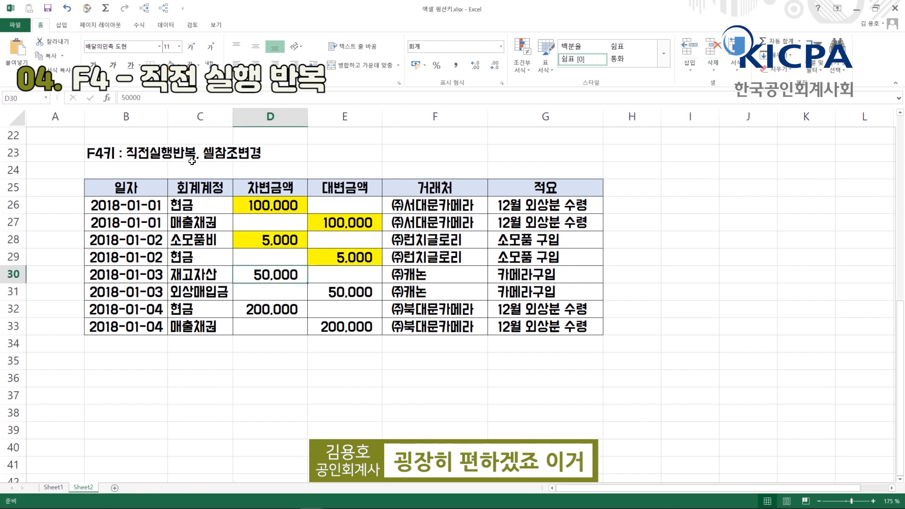
key(F4)
key(Down)
key(Right)
key(F4)
key(Down)
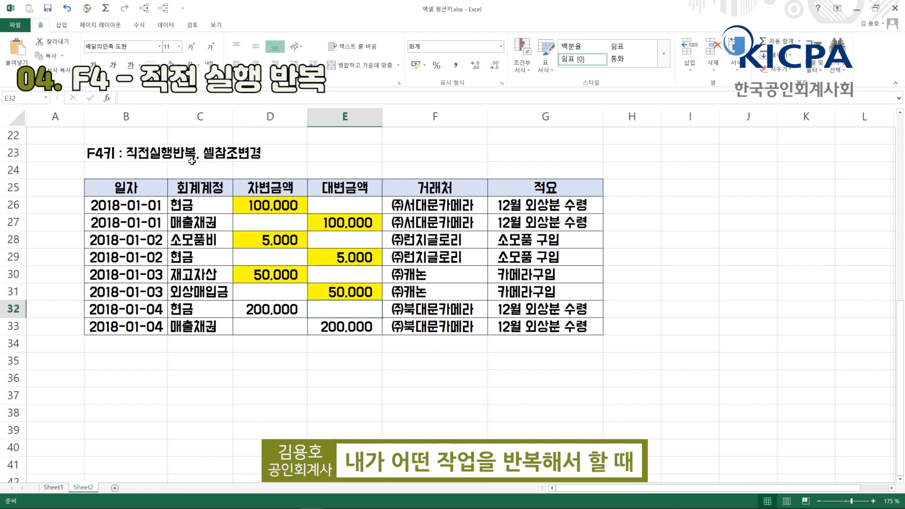
key(Left)
key(F4)
key(Down)
key(Right)
key(F4)
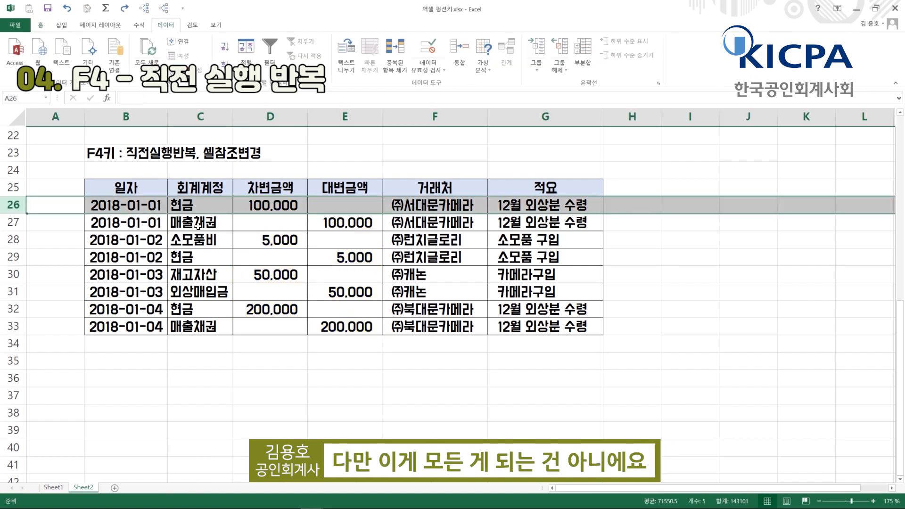
- Copy the amount in cell D26 and paste it into cell D35 below the table
click(197, 226)
click(257, 210)
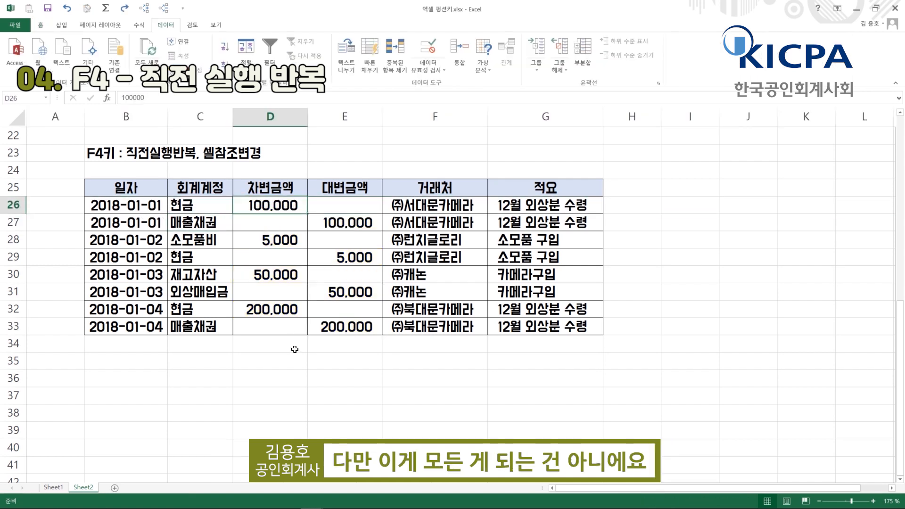
key(ctrl+c)
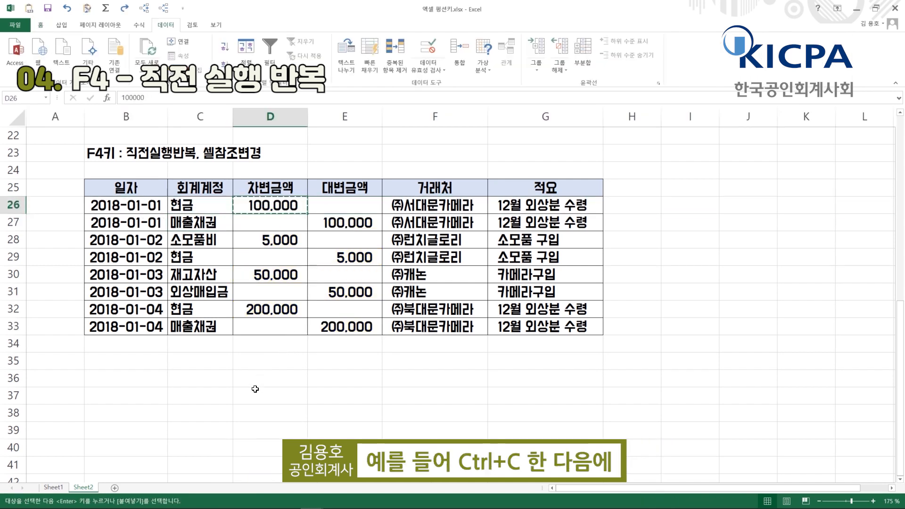
click(270, 360)
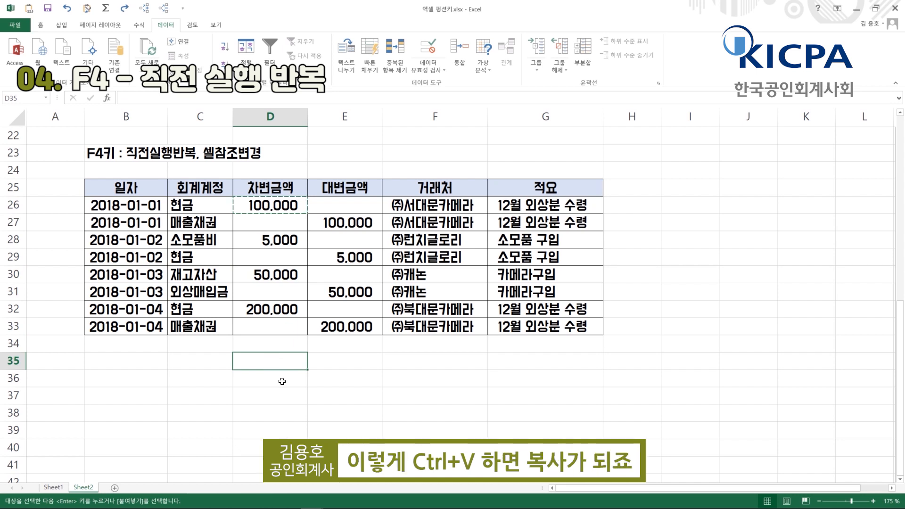
key(ctrl+v)
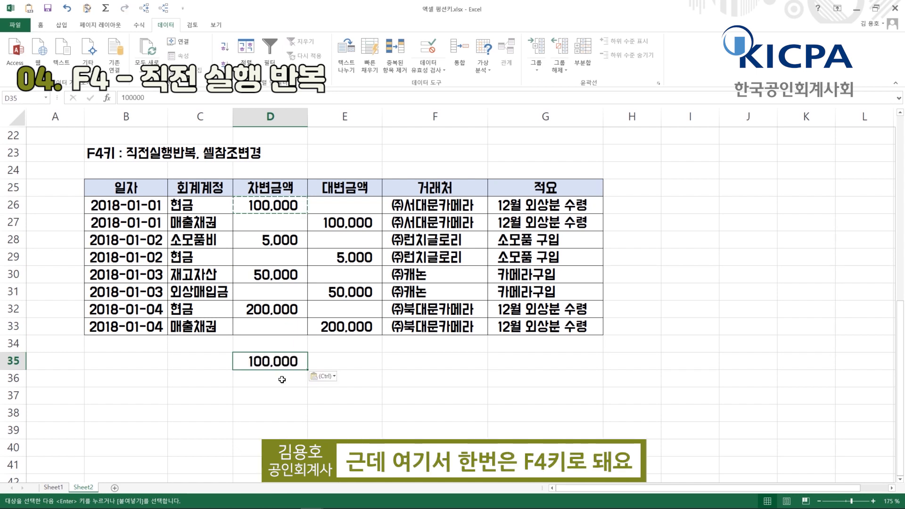
- Repeat the paste of the copied 100,000 amount in cell E35 and move to the empty cell D36
key(Right)
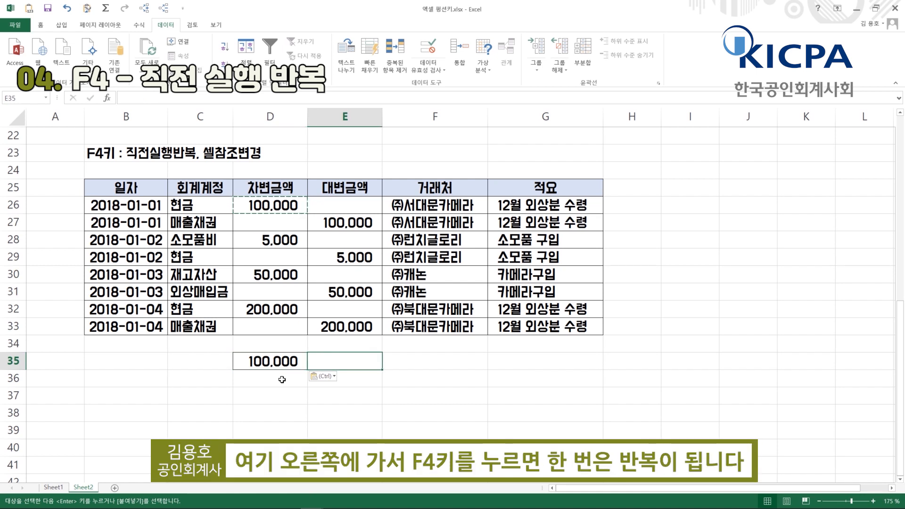
key(F4)
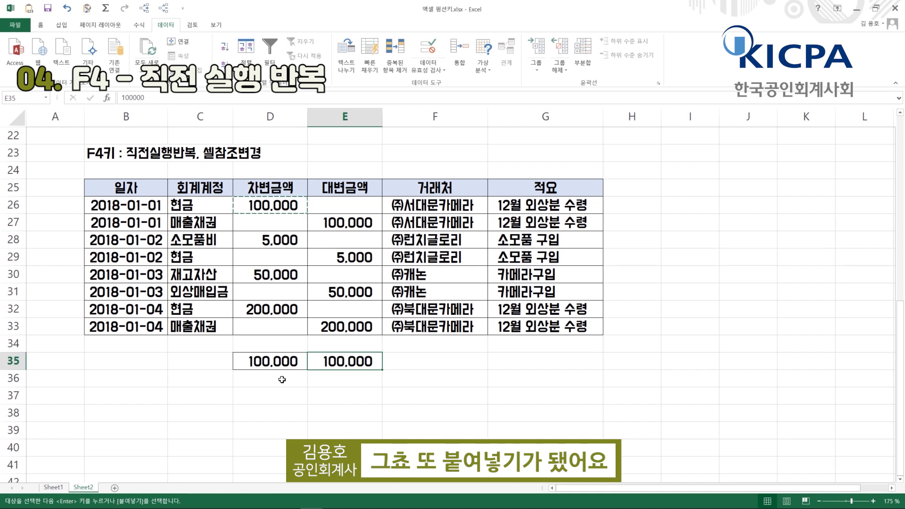
key(Down)
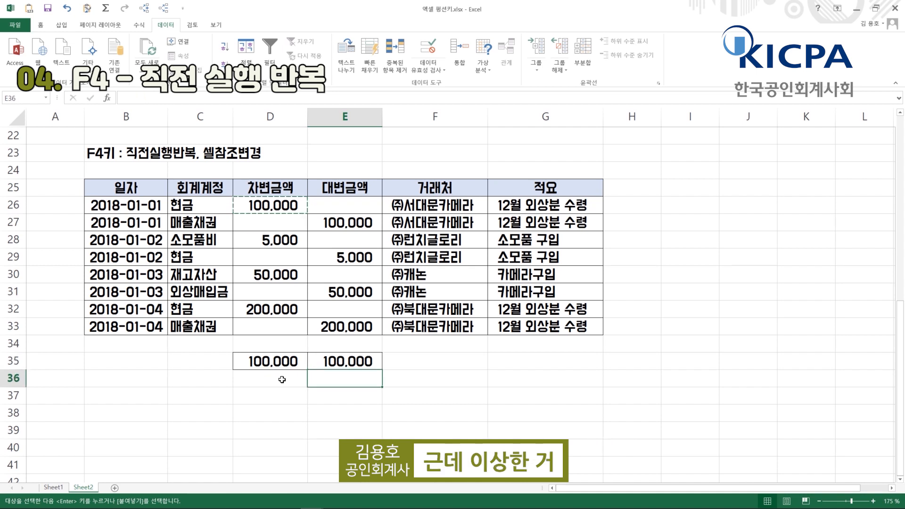
key(Left)
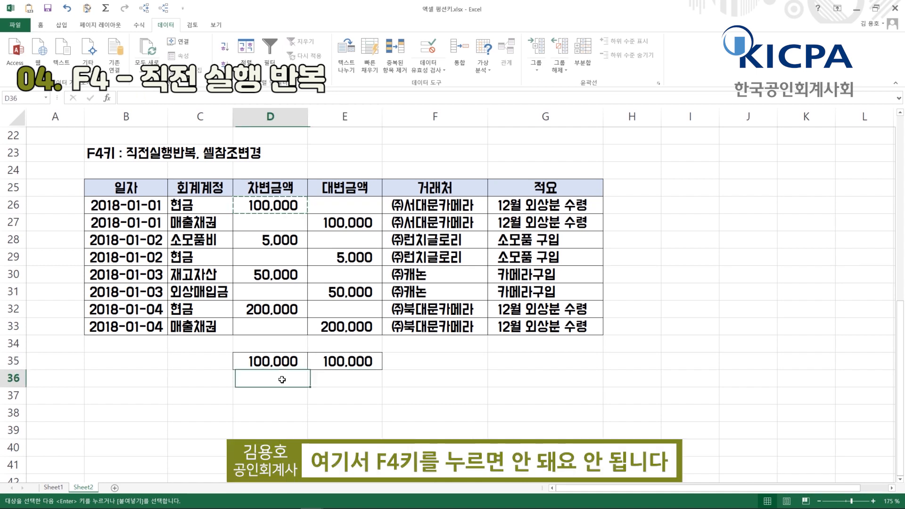
key(Down)
key(Right)
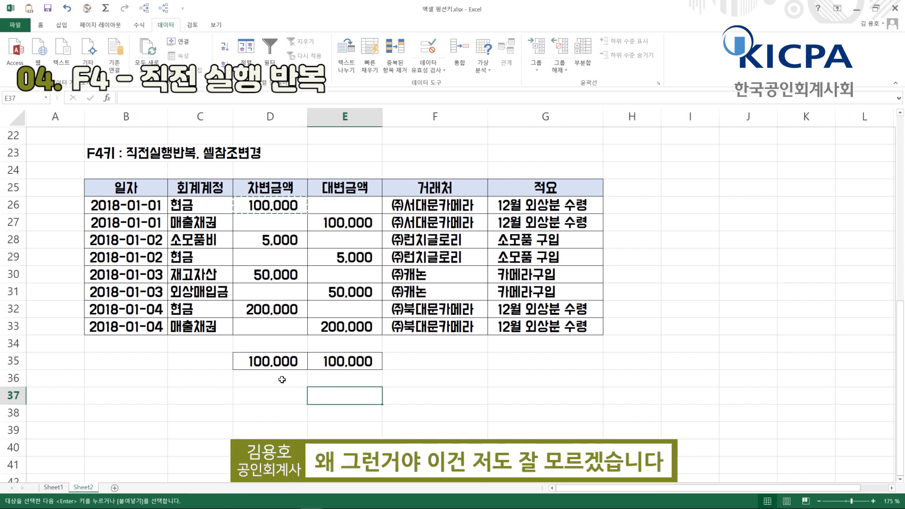
key(Up)
key(Up)
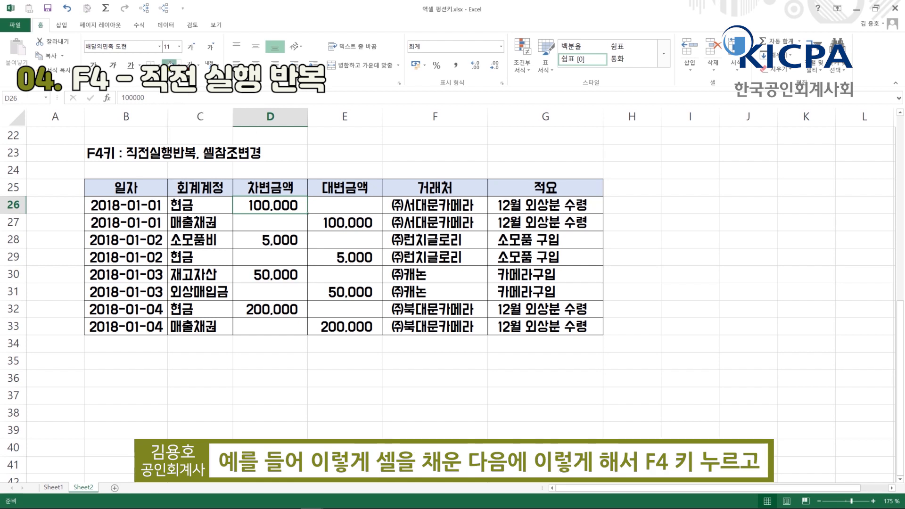
- Fill cell D26 yellow and repeat the fill on the credit amount in E27
click(169, 64)
click(328, 223)
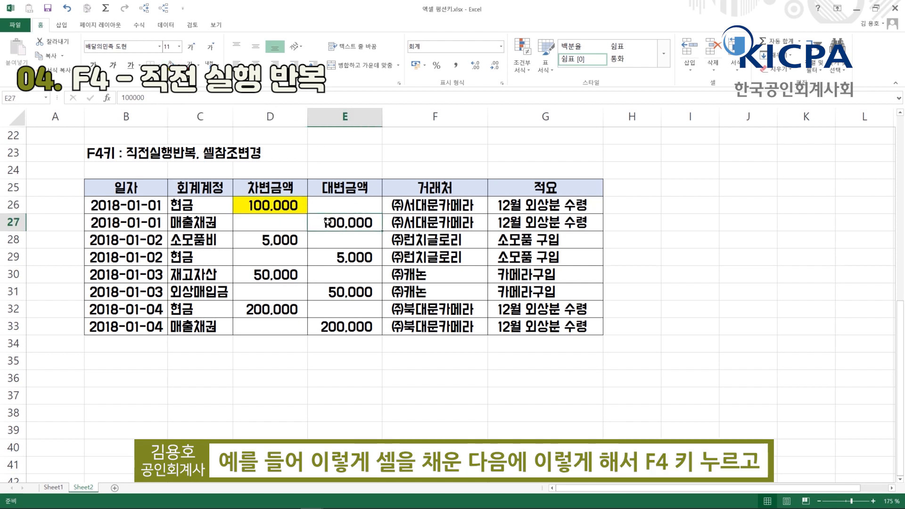
key(F4)
- Repeat the yellow fill on the empty cell D29 and undo it
key(Down)
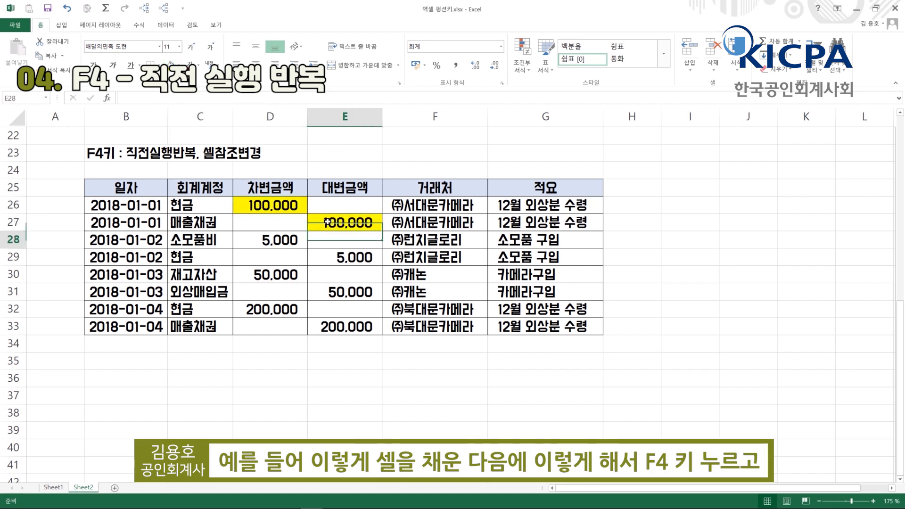
key(Left)
key(Down)
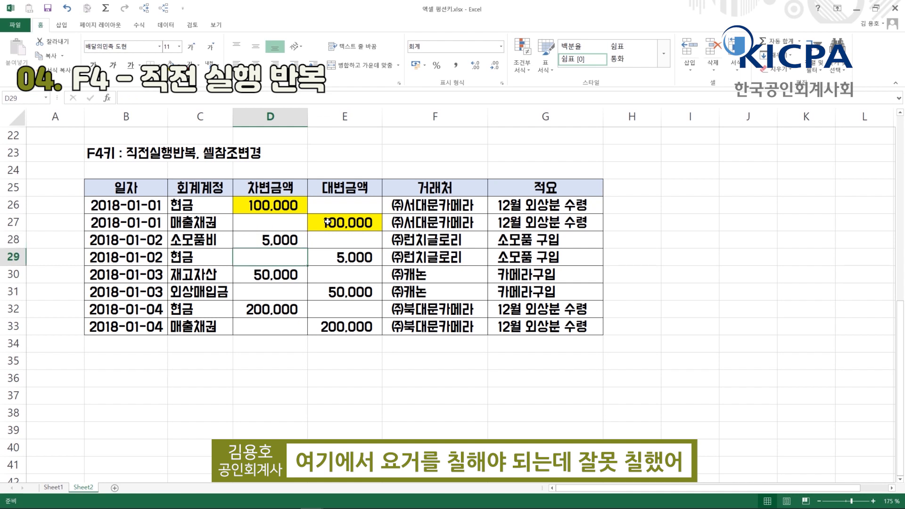
key(F4)
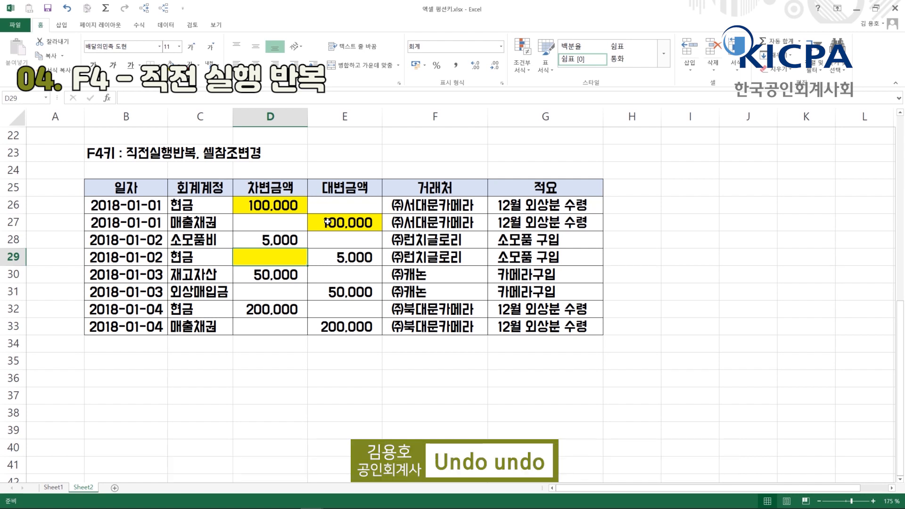
key(ctrl+z)
- Reapply the yellow fill to the empty cell D29 and repeat it on the amount in D28
key(Up)
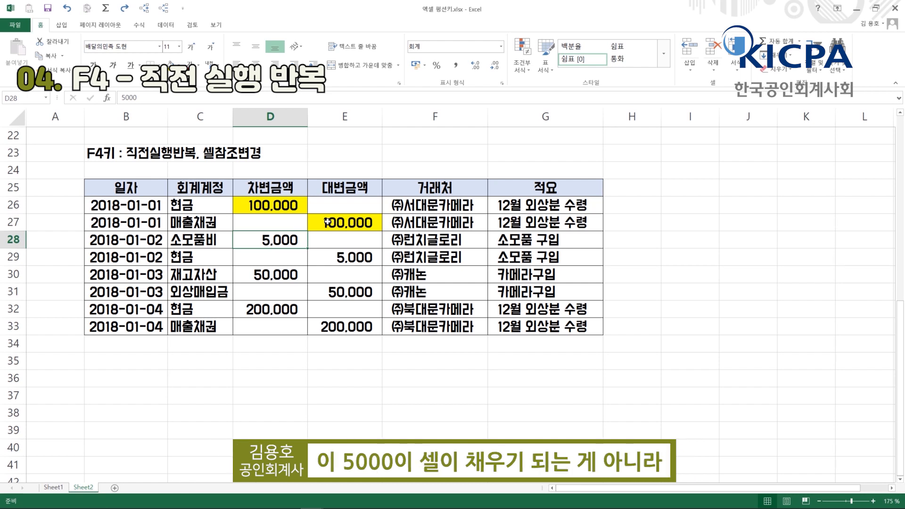
key(Down)
key(F4)
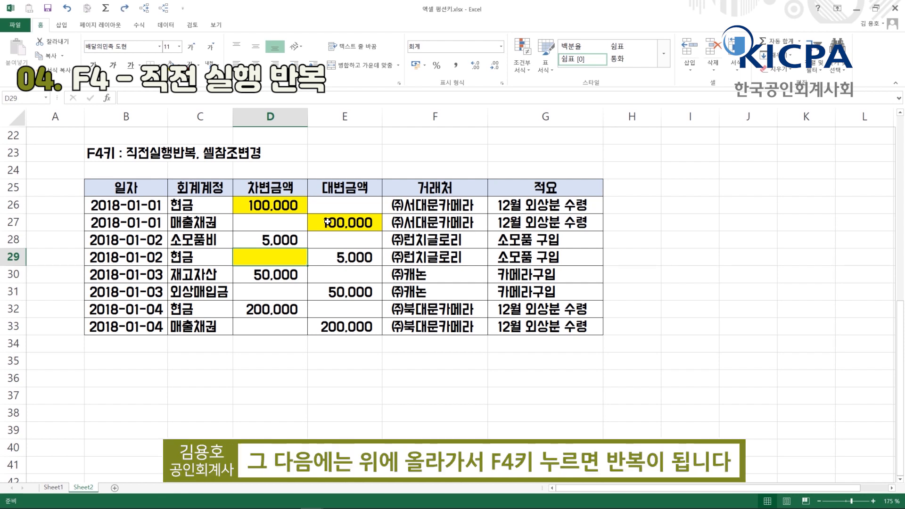
key(Up)
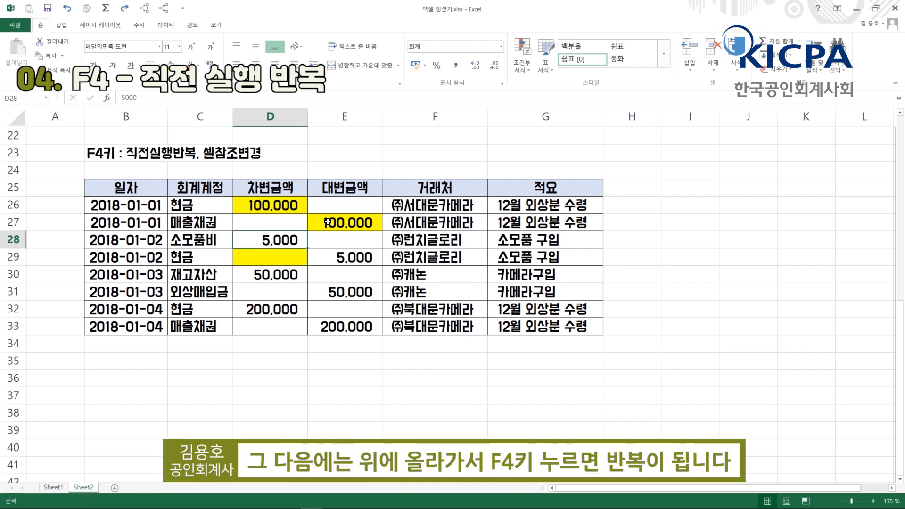
key(F4)
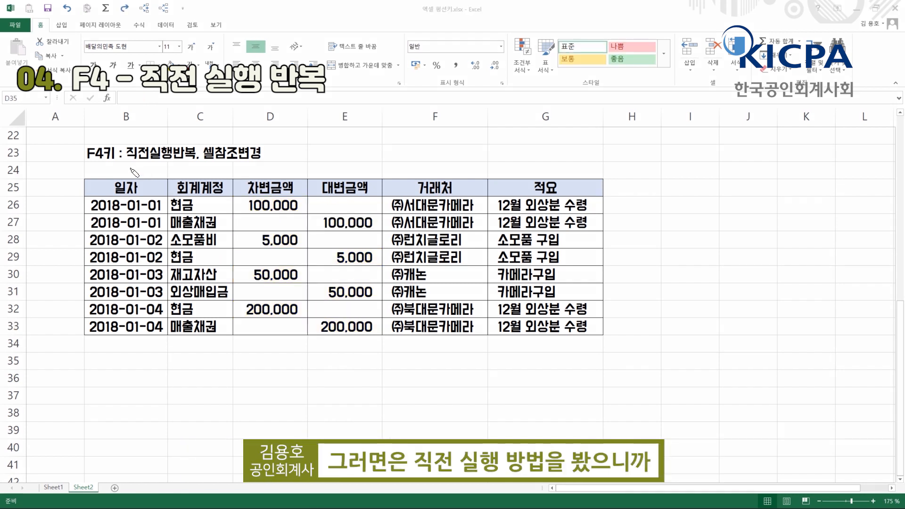
- Select cell C8 with the F6 description in the function-key table on Sheet1
mouse_move(126, 165)
mouse_down()
mouse_move(190, 162)
mouse_move(232, 134)
mouse_up()
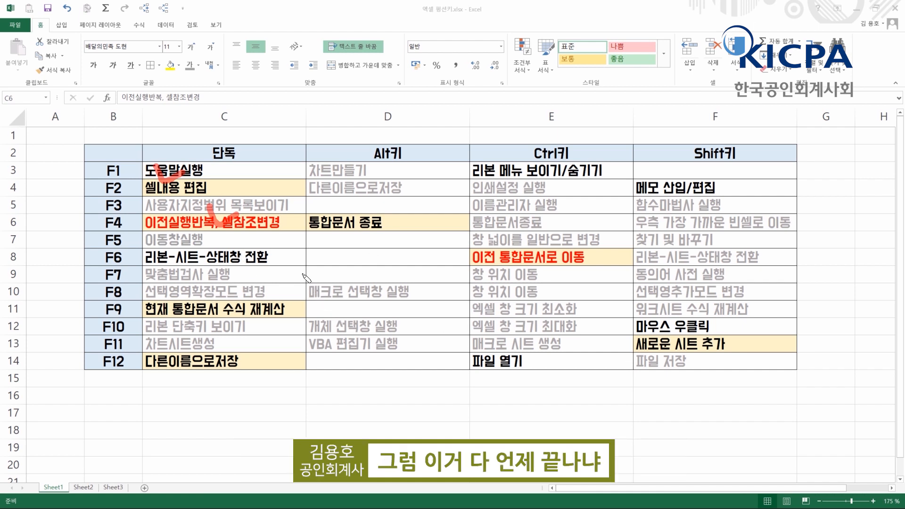
click(253, 263)
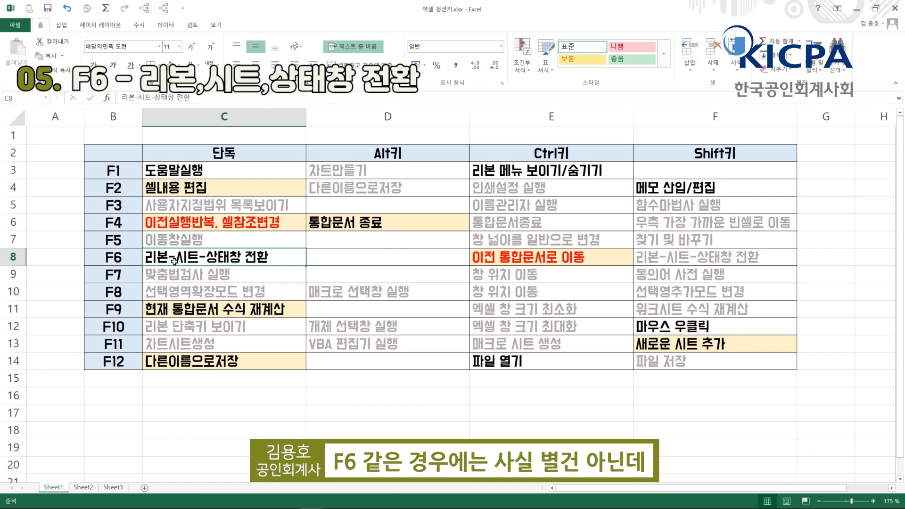
key(ctrl+2)
drag(74, 89, 377, 89)
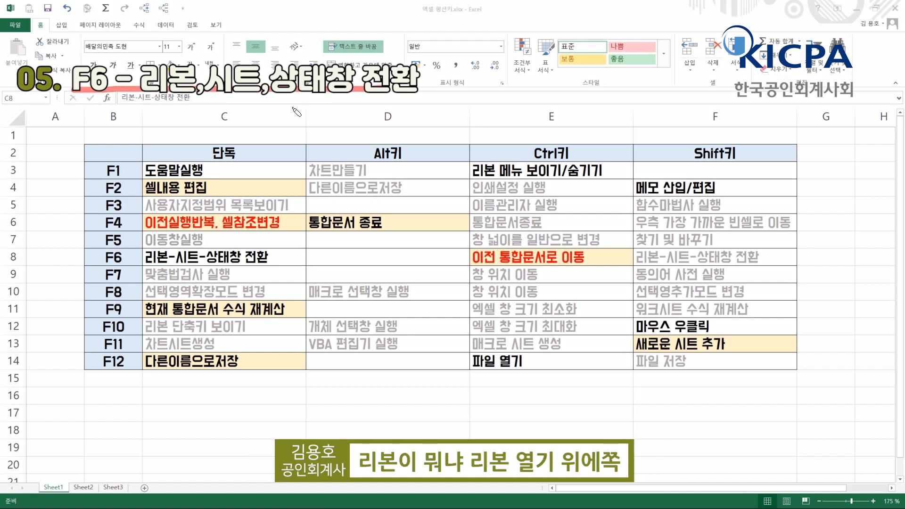
mouse_move(292, 104)
mouse_down()
mouse_move(299, 159)
mouse_move(264, 126)
mouse_up()
drag(293, 96, 322, 127)
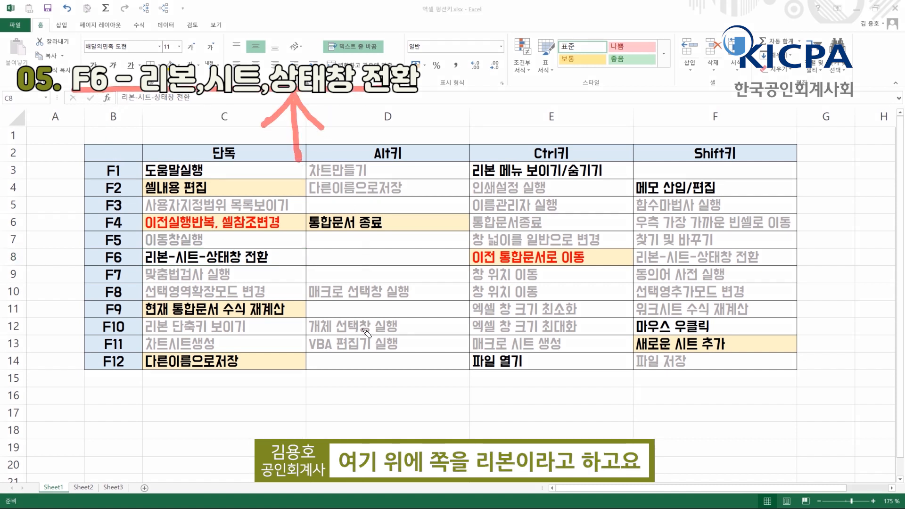
key(ctrl+z)
key(ctrl+z)
key(ctrl+z)
key(ctrl+z)
drag(257, 433, 257, 488)
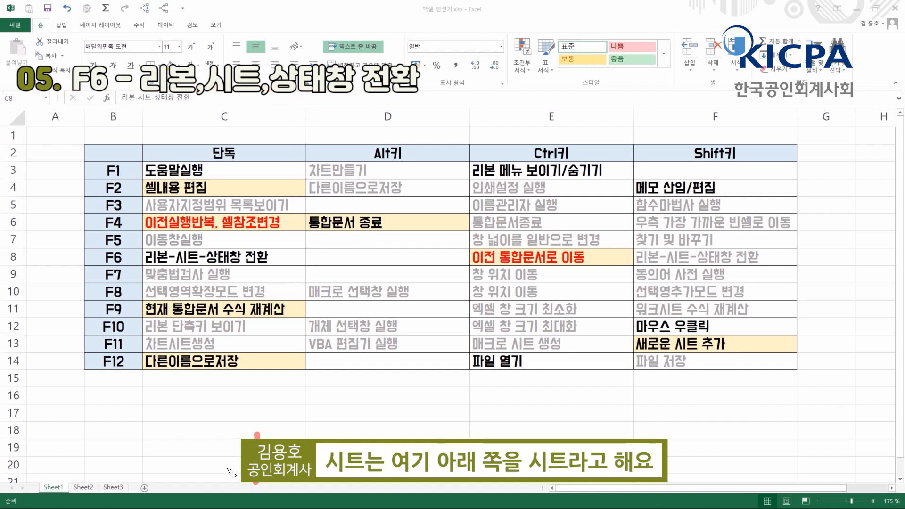
drag(225, 461, 254, 490)
key(ctrl+z)
key(ctrl+z)
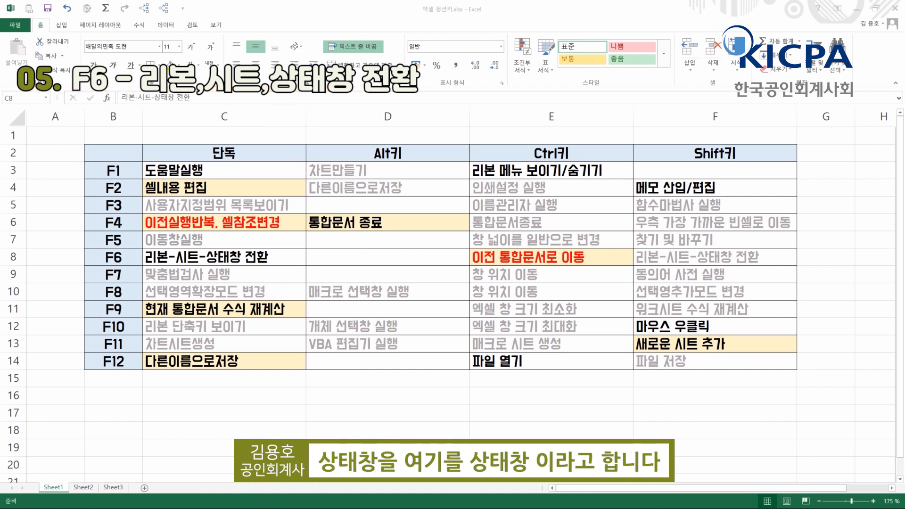
mouse_move(238, 443)
mouse_down()
mouse_move(245, 219)
mouse_move(504, 395)
mouse_up()
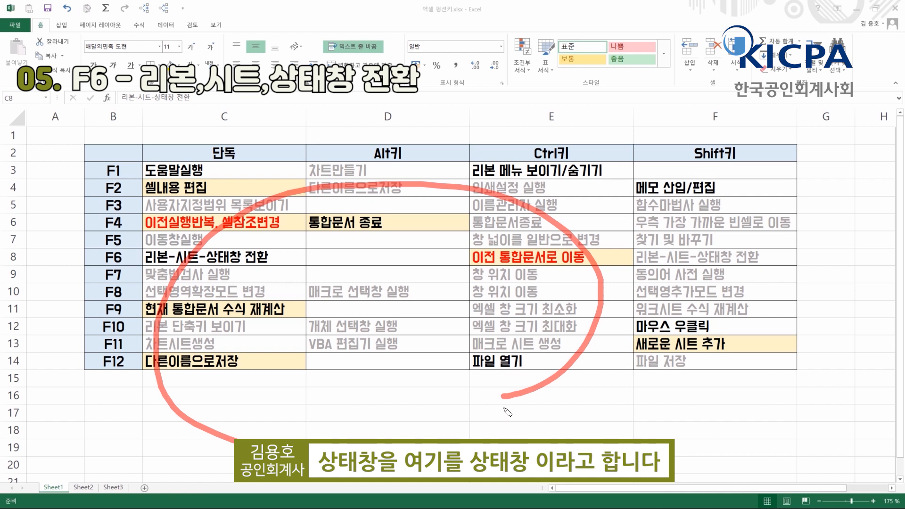
key(ctrl+z)
mouse_move(422, 32)
mouse_down()
mouse_move(426, 64)
mouse_move(461, 43)
mouse_up()
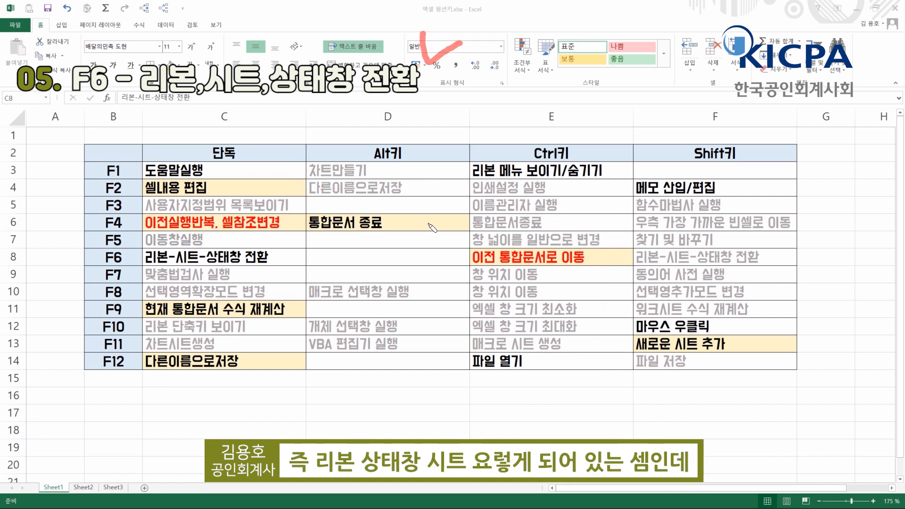
drag(427, 234, 471, 271)
mouse_move(423, 483)
mouse_down()
mouse_move(427, 494)
mouse_move(451, 483)
mouse_up()
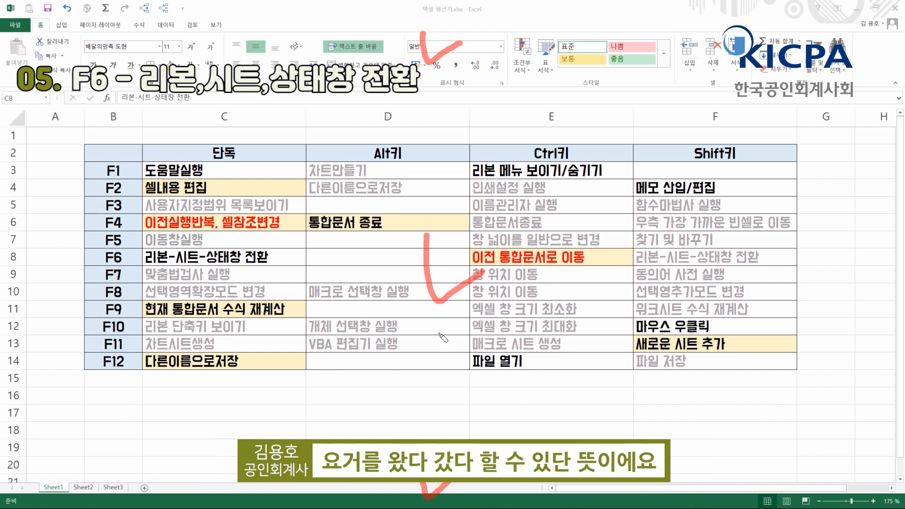
key(Escape)
- Select cell C8, move the active cell around its neighbouring cells and return to C8
click(266, 259)
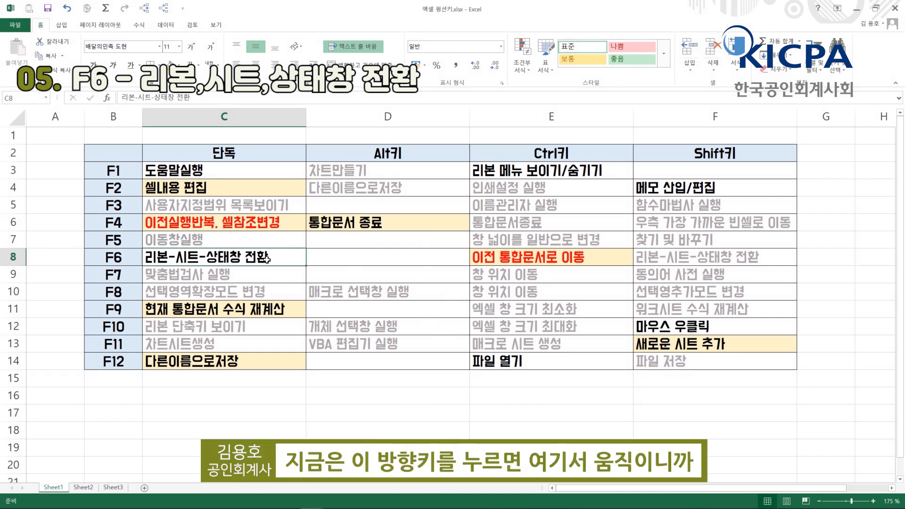
key(Down)
key(Down)
key(Up)
key(Up)
key(Up)
key(Right)
key(Down)
key(Down)
key(Left)
key(Up)
key(Up)
key(Right)
key(Down)
key(Down)
key(Left)
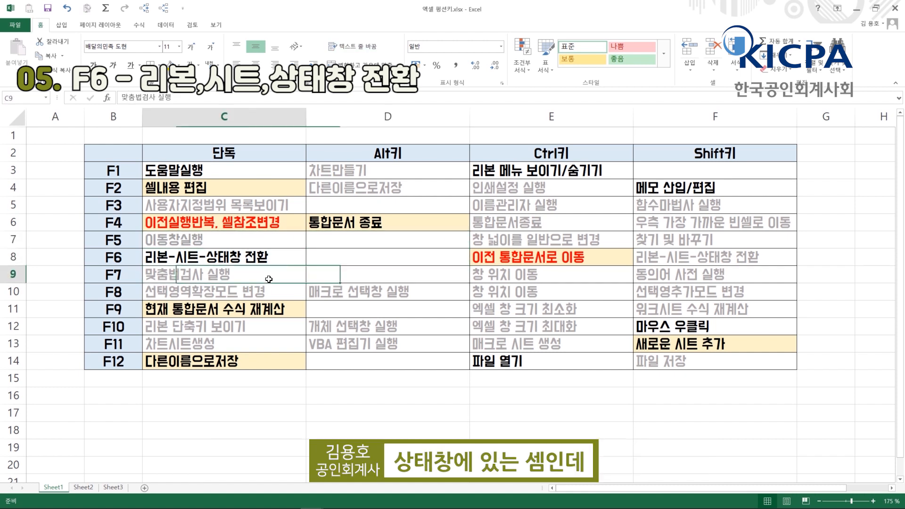
key(Up)
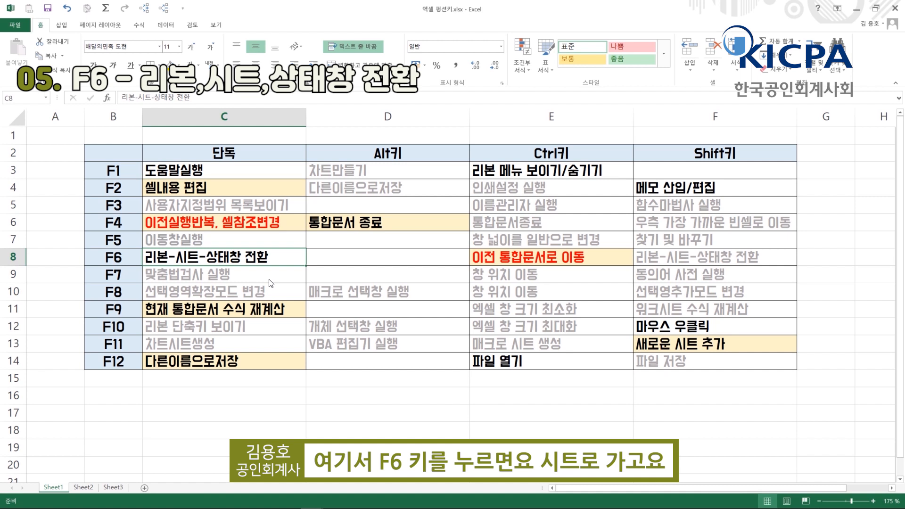
- Cycle the keyboard focus to the ribbon and back to the worksheet, and move around the cells next to C8
key(F6)
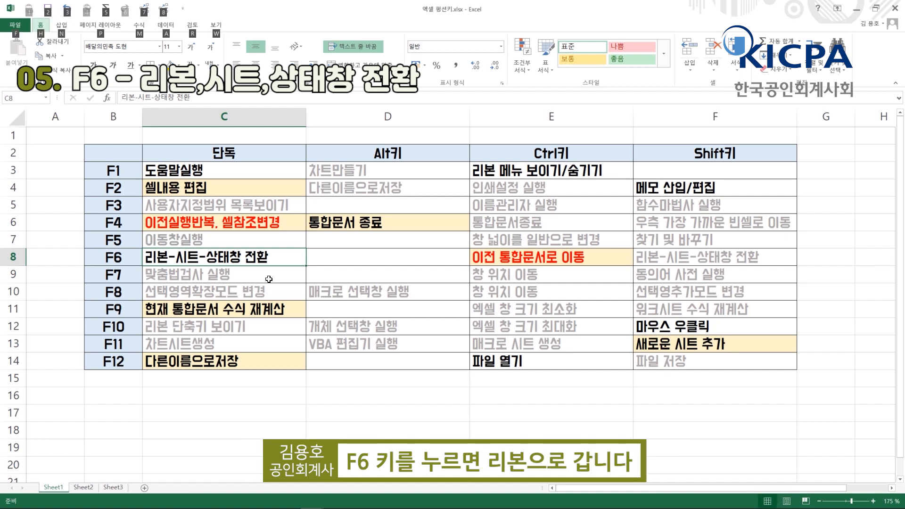
key(F6)
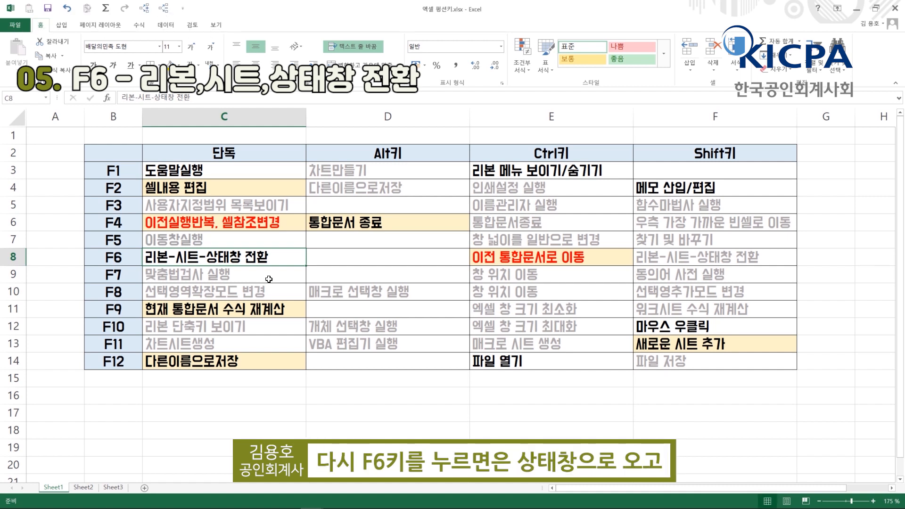
key(Down)
key(Right)
key(Right)
key(Up)
key(Left)
key(Left)
key(Right)
key(Left)
- Move the keyboard focus back and forth among the status bar controls
key(Right)
key(Right)
key(Right)
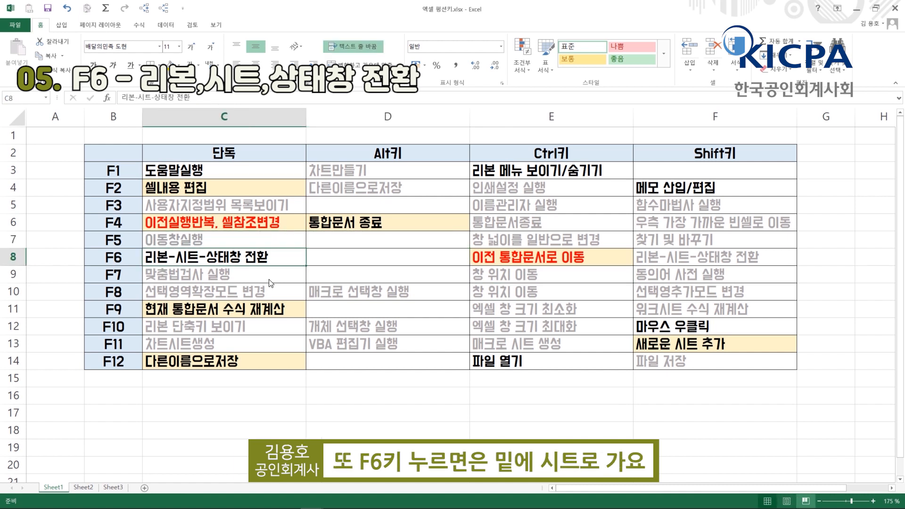
key(Left)
key(Left)
key(Right)
key(Right)
key(Right)
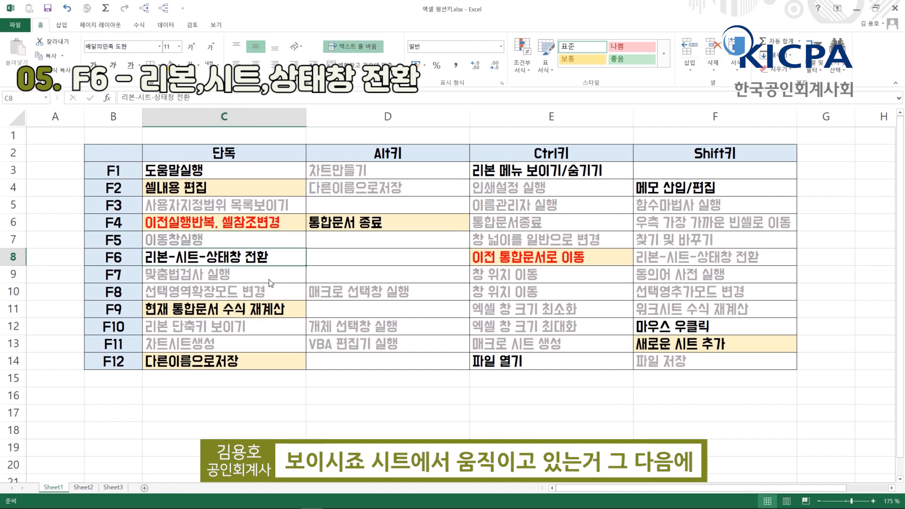
key(Left)
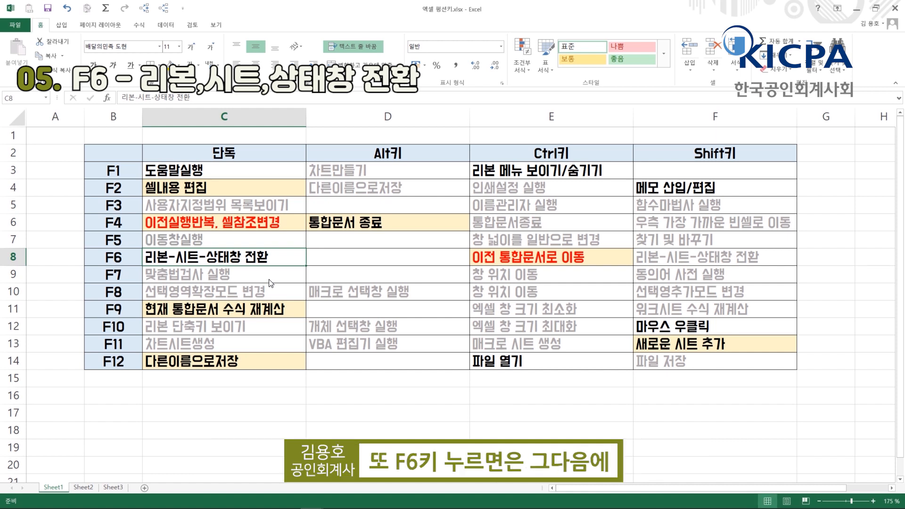
- Cycle the keyboard focus to the ribbon and step across its command categories to 데이터
key(F6)
key(Right)
key(Right)
key(Right)
key(Right)
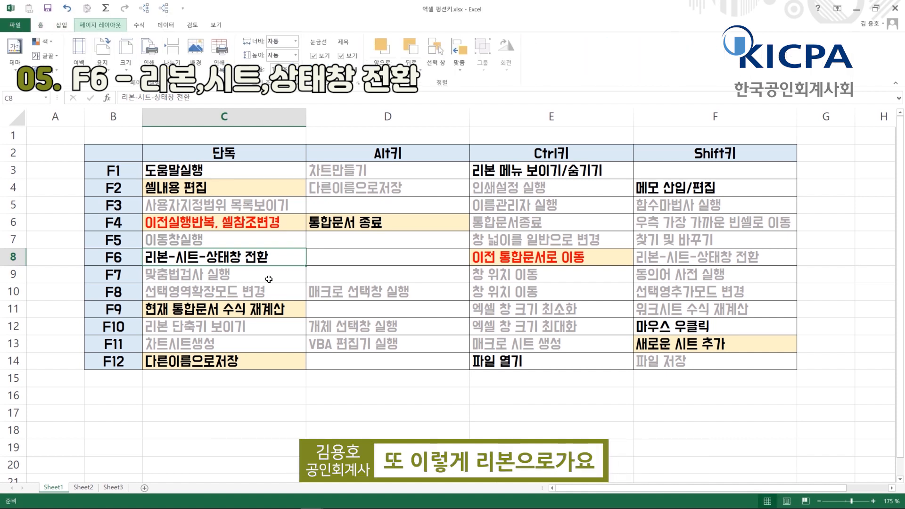
key(Right)
key(Right)
key(Right)
key(Right)
key(Up)
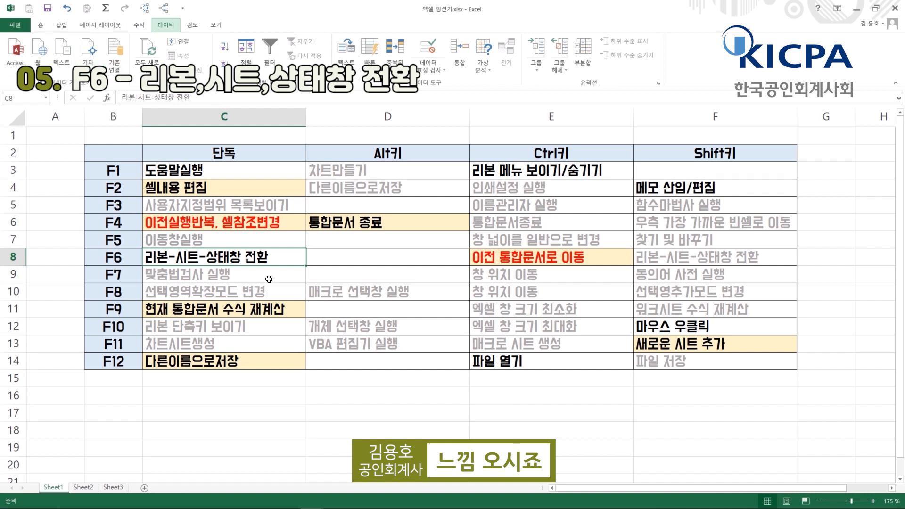
- Return to the 삽입 ribbon category by keyboard and move the focus through its commands to SmartArt
key(Left)
key(Left)
key(Left)
key(Down)
key(Right)
key(Right)
key(Right)
key(Right)
key(Right)
key(Right)
key(Right)
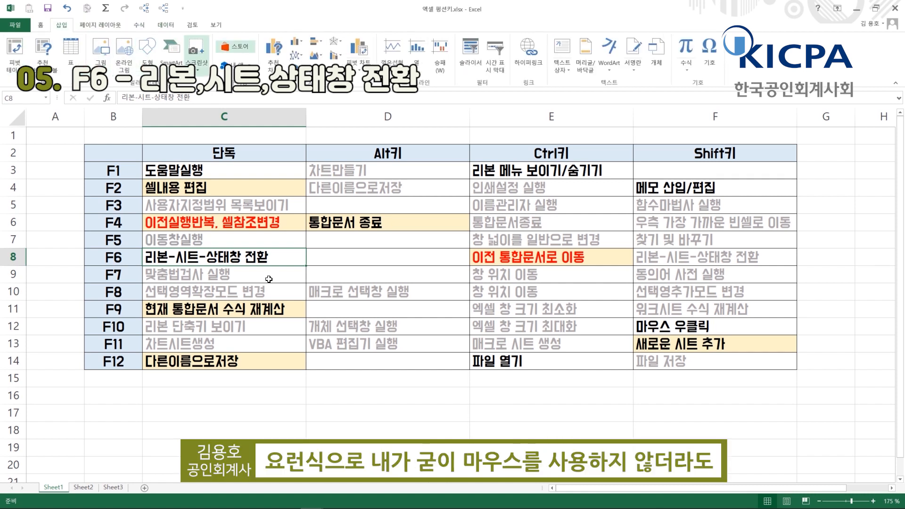
key(Left)
key(Left)
key(Left)
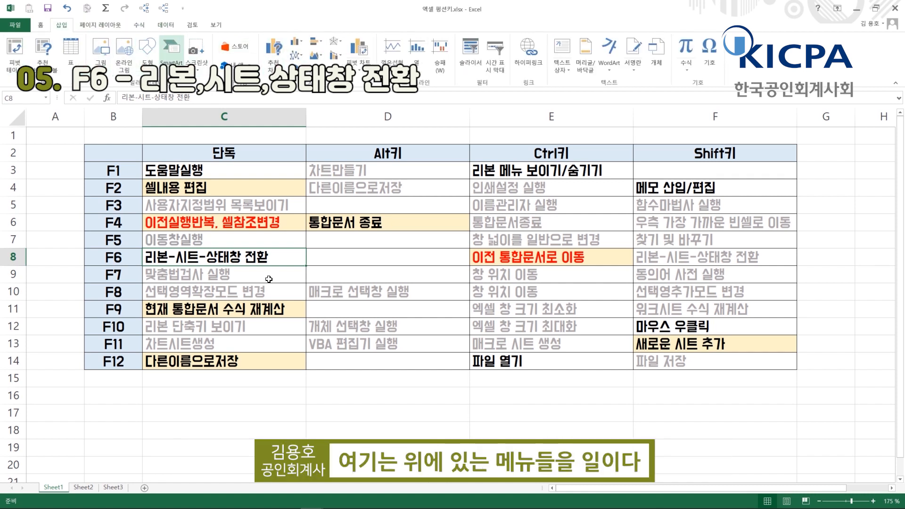
- Move the keyboard focus from the 삽입 commands up to the ribbon categories and step across to 수식
key(Left)
key(Up)
key(Left)
key(Right)
key(Right)
key(Right)
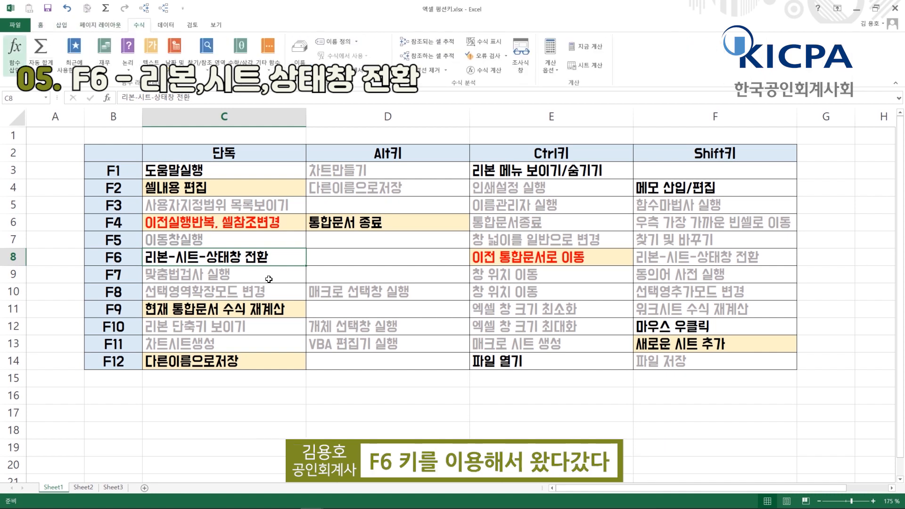
- Return the keyboard focus to the worksheet and move through the neighbouring cells to D10
key(F6)
key(Down)
key(Down)
key(Right)
key(Up)
key(Left)
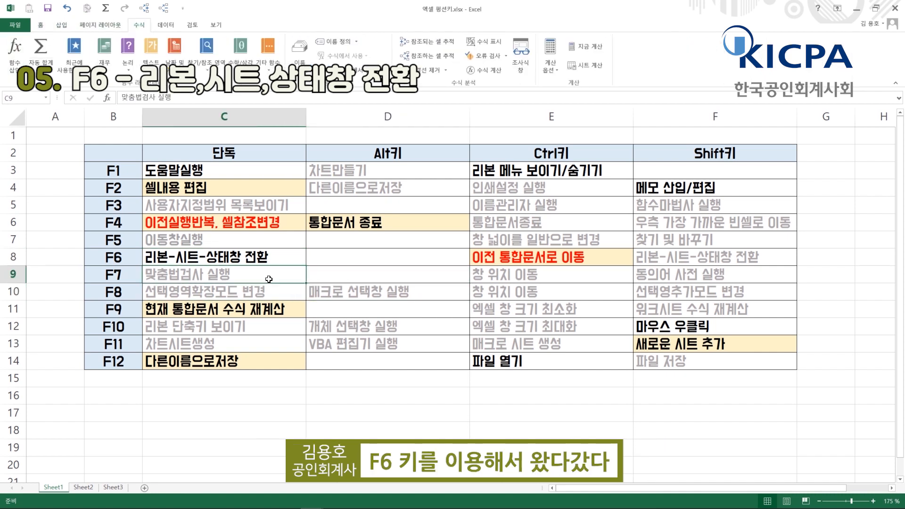
key(Down)
key(Right)
mouse_move(133, 298)
mouse_down()
mouse_move(156, 290)
mouse_move(283, 319)
mouse_move(300, 312)
mouse_up()
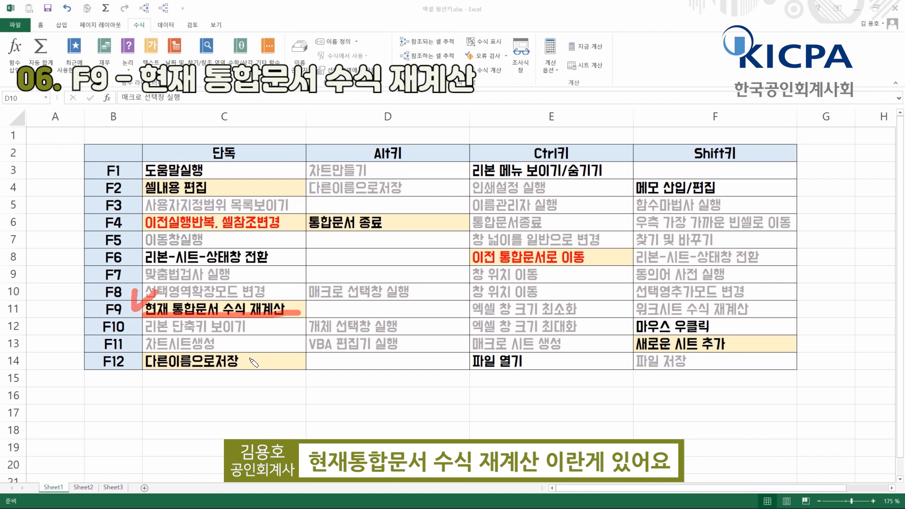
key(Escape)
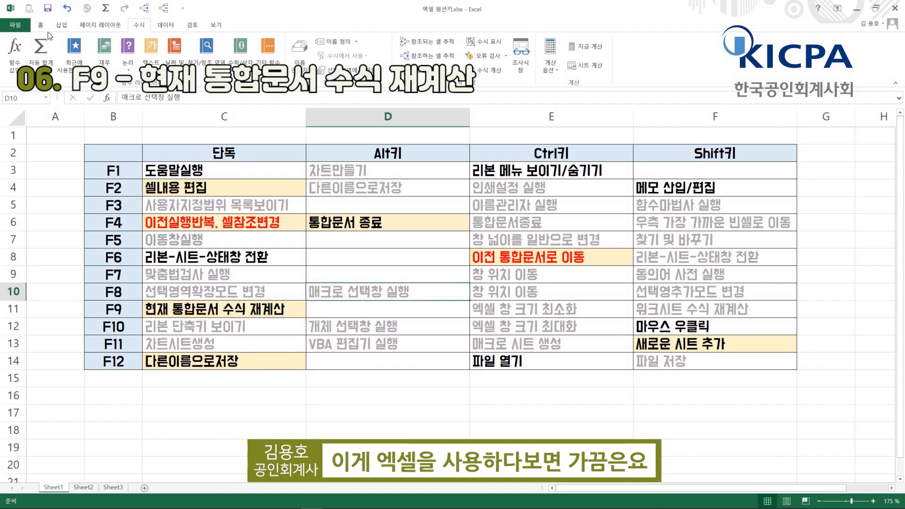
- On Sheet2, sum the 대변금액 values E26:E33 in cell E35 and select the cell holding the formula
scroll(50, 37, up, 3)
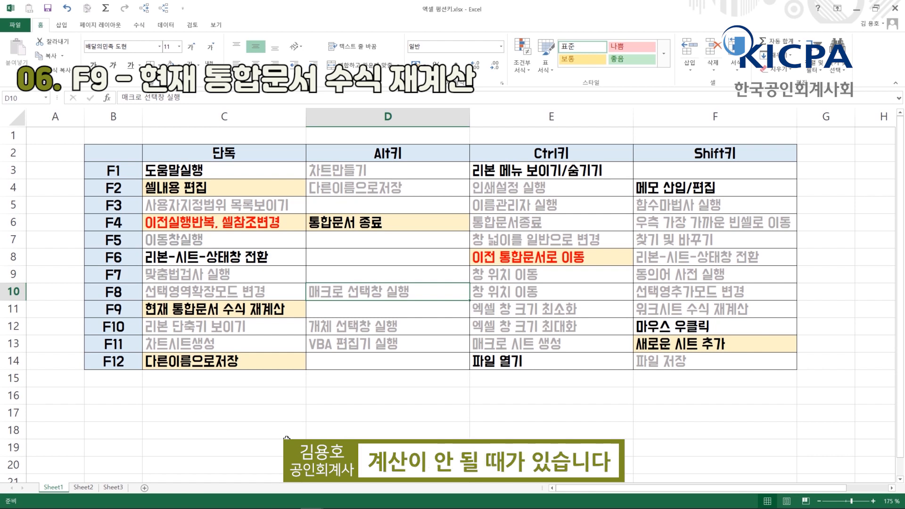
key(ctrl+Page_Down)
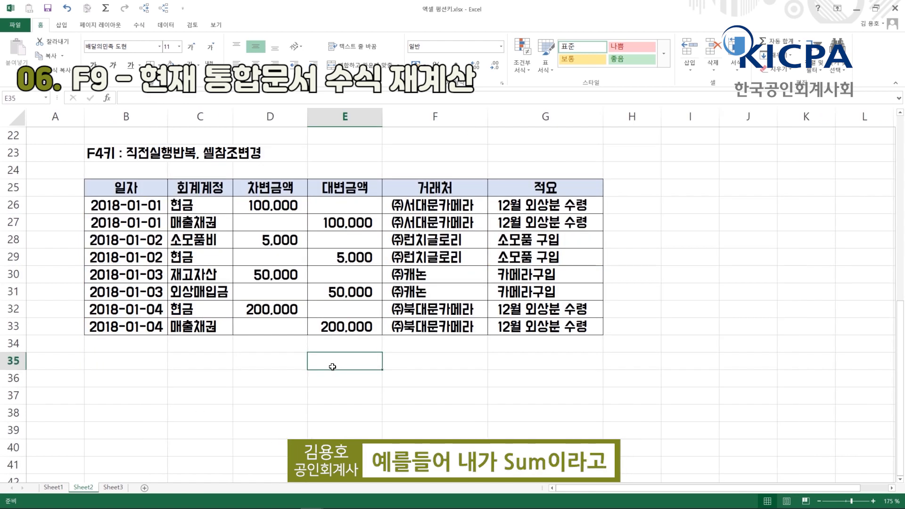
key(alt+=)
key(Return)
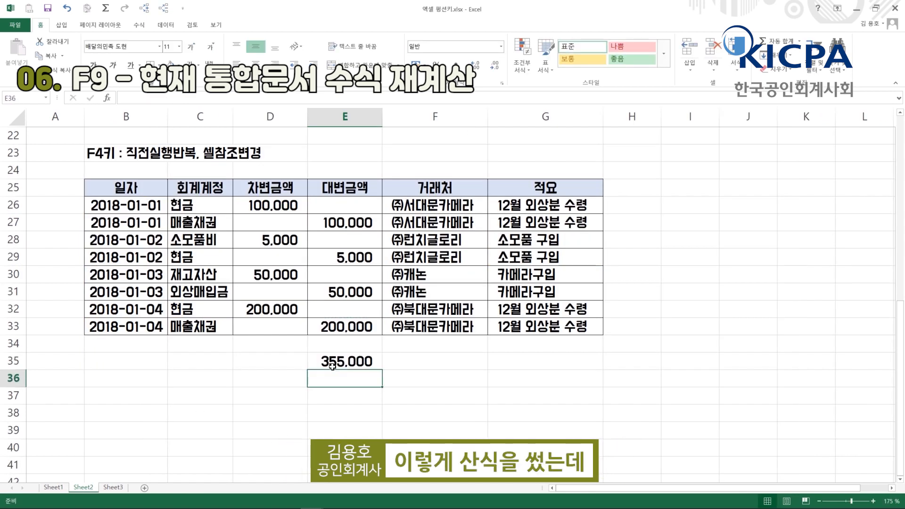
click(332, 366)
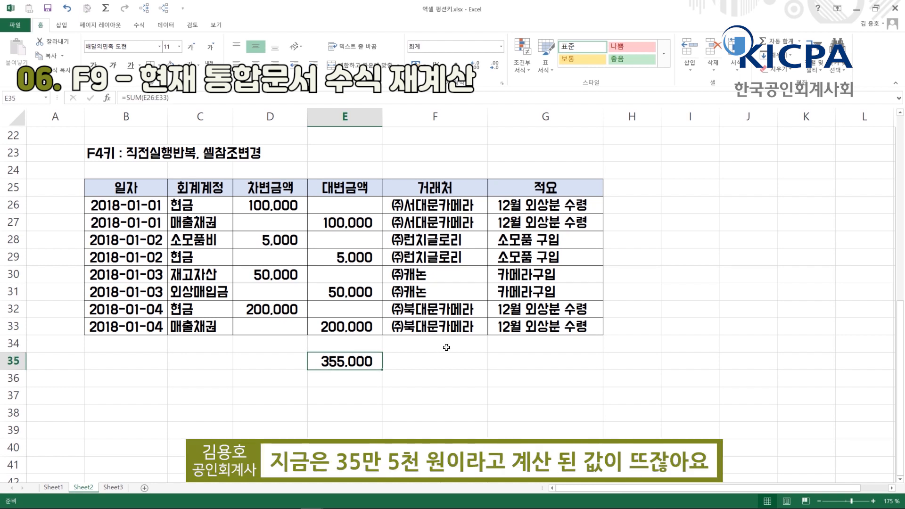
- Turn the SUM formula in E35 into text by putting an apostrophe in front, and recalculate the workbook
key(F2)
key(Left)
text(')
key(Return)
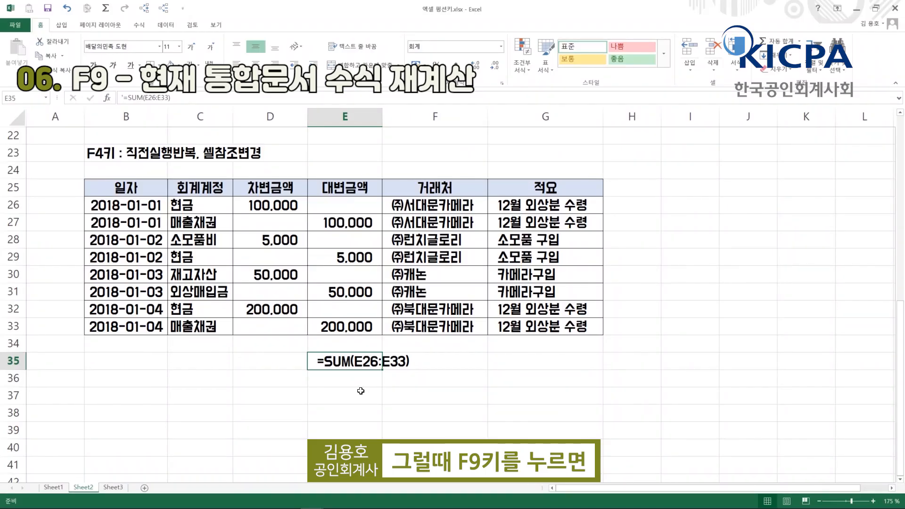
key(F9)
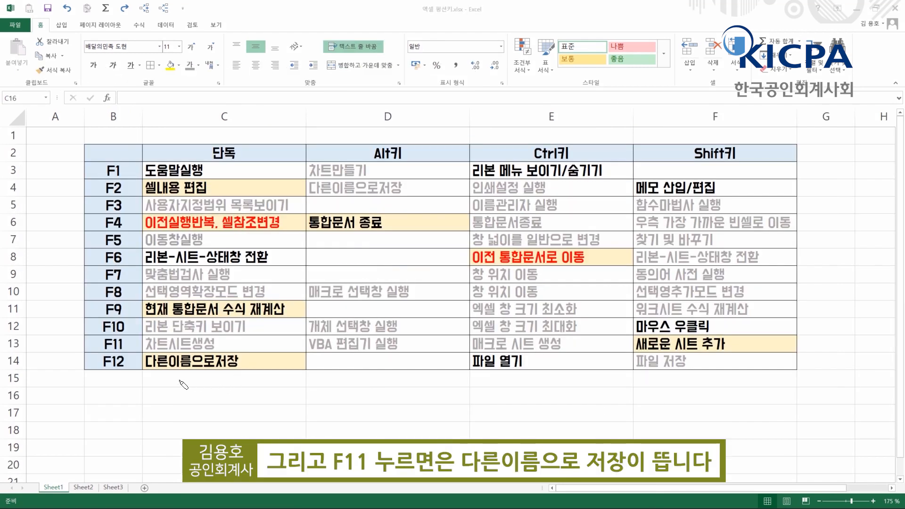
- Open the 파일 page to show where 다른 이름으로 저장 is located, and return to Sheet1
mouse_move(141, 375)
mouse_down()
mouse_move(243, 379)
mouse_move(141, 343)
mouse_move(140, 377)
mouse_up()
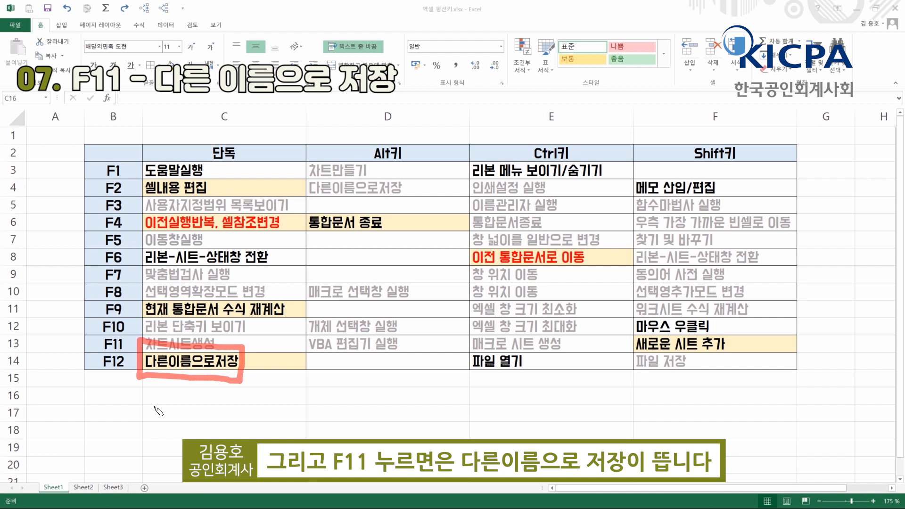
key(Escape)
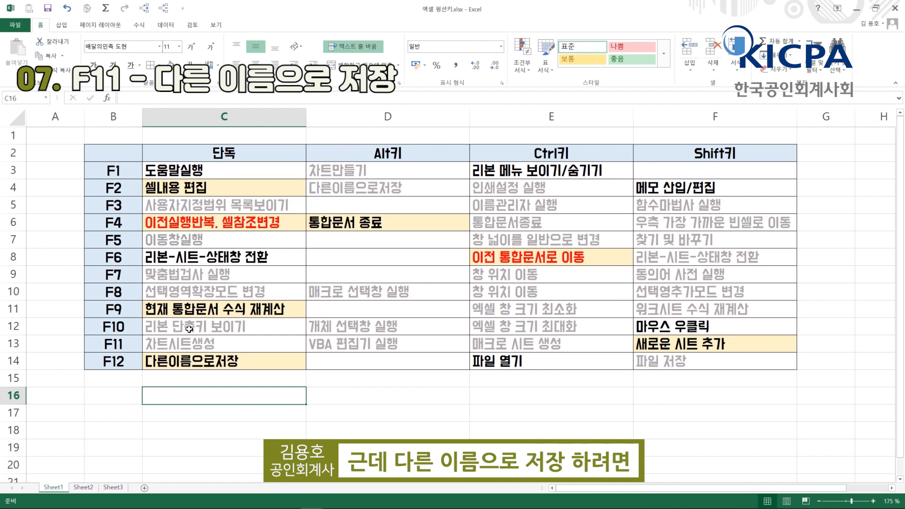
click(21, 28)
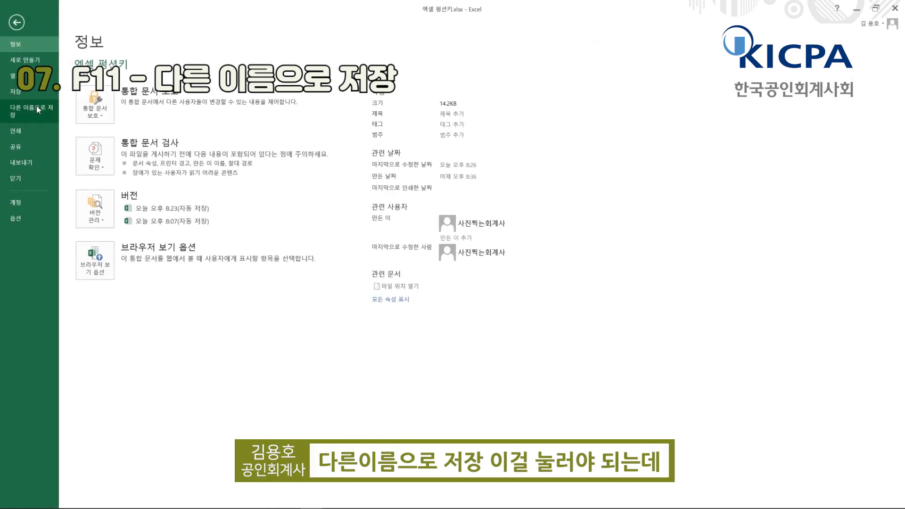
key(Escape)
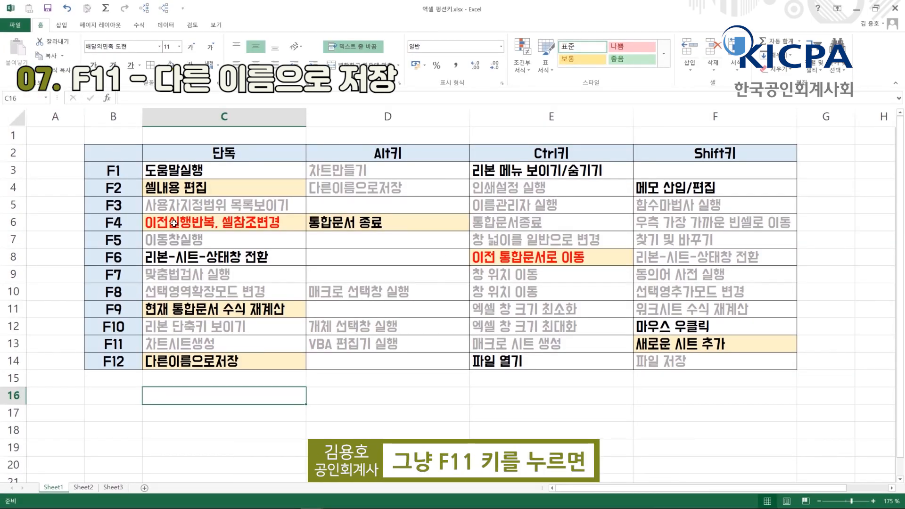
- Save a copy of the workbook in the 문서 folder under the name 엑셀 펑션키 v2.xlsx
key(F12)
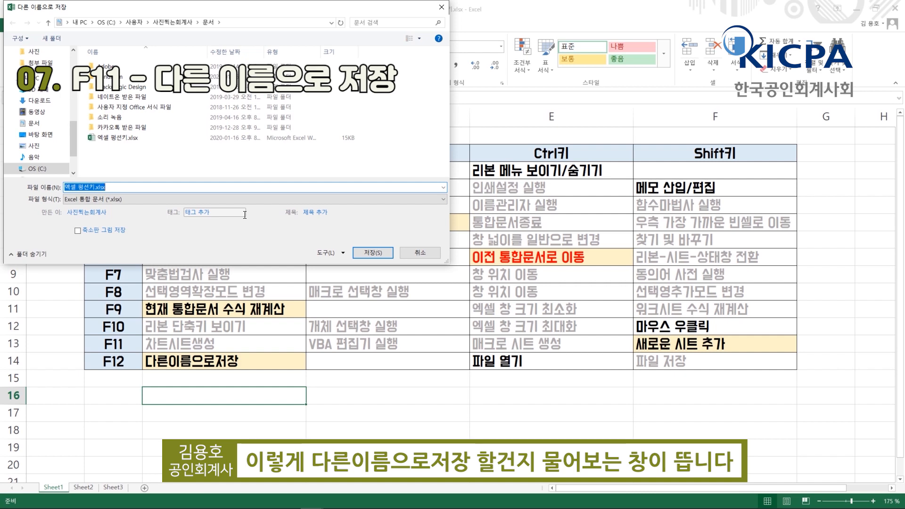
drag(194, 13, 300, 147)
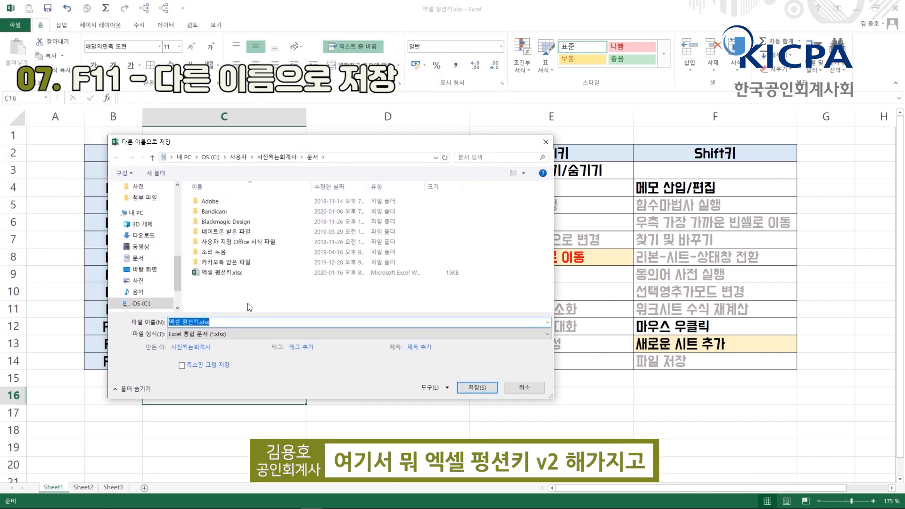
click(196, 323)
text(ㅍ2)
key(Return)
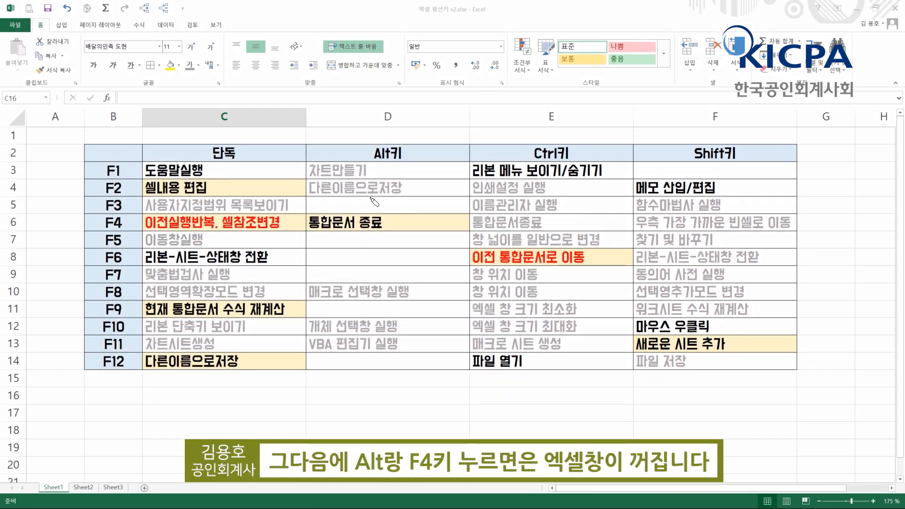
mouse_move(369, 193)
mouse_down()
mouse_move(384, 233)
mouse_move(430, 197)
mouse_up()
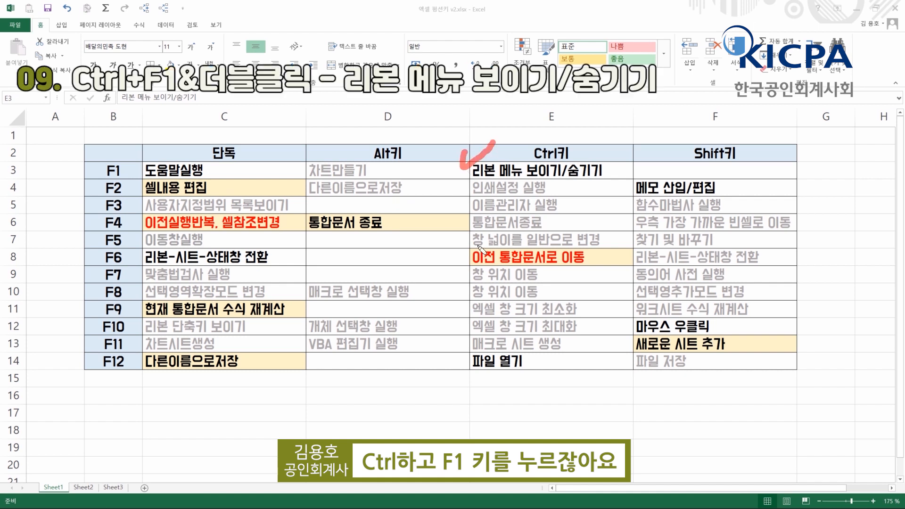
mouse_move(328, 98)
mouse_down()
mouse_move(424, 41)
mouse_move(481, 35)
mouse_up()
key(Escape)
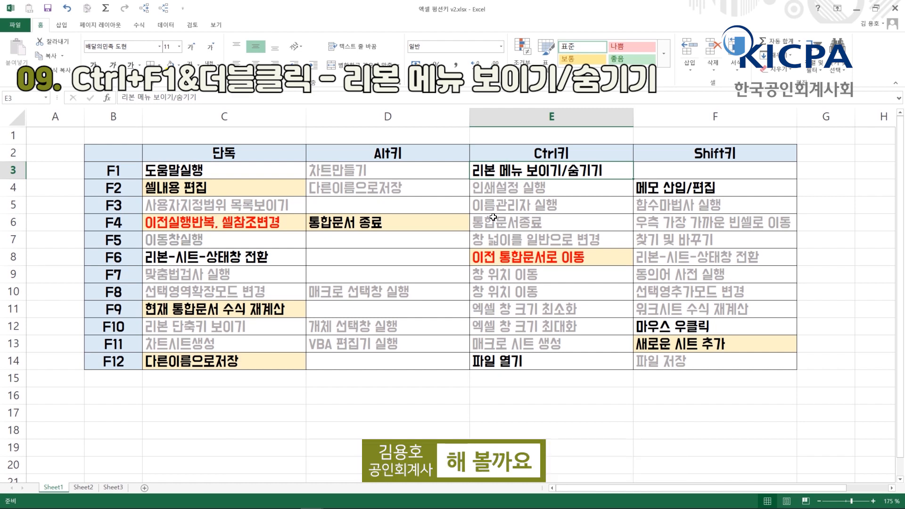
- Collapse the ribbon and restore it, first directly and once more through its 수식 category heading
key(ctrl+F1)
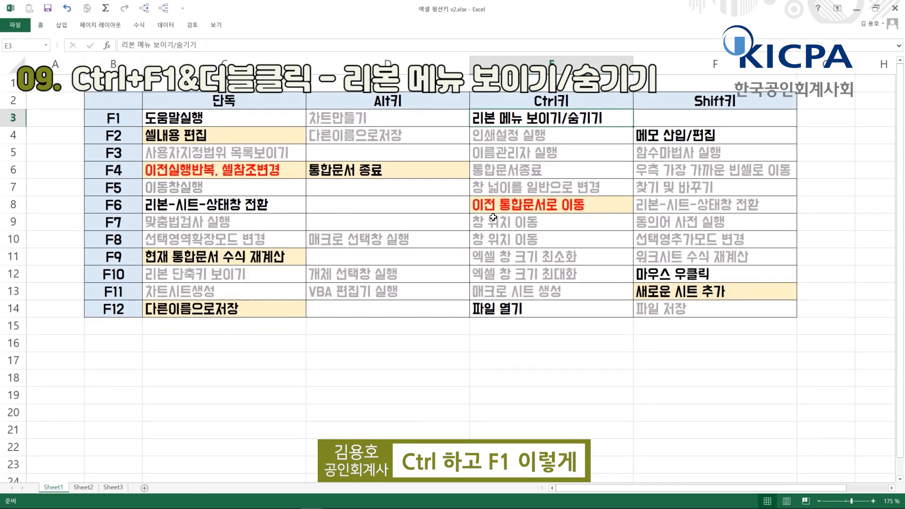
key(ctrl+F1)
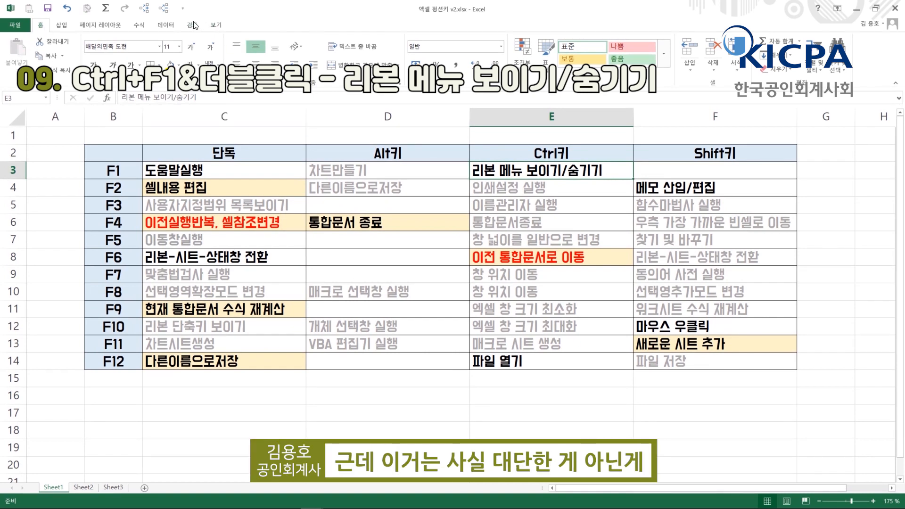
scroll(161, 27, down, 3)
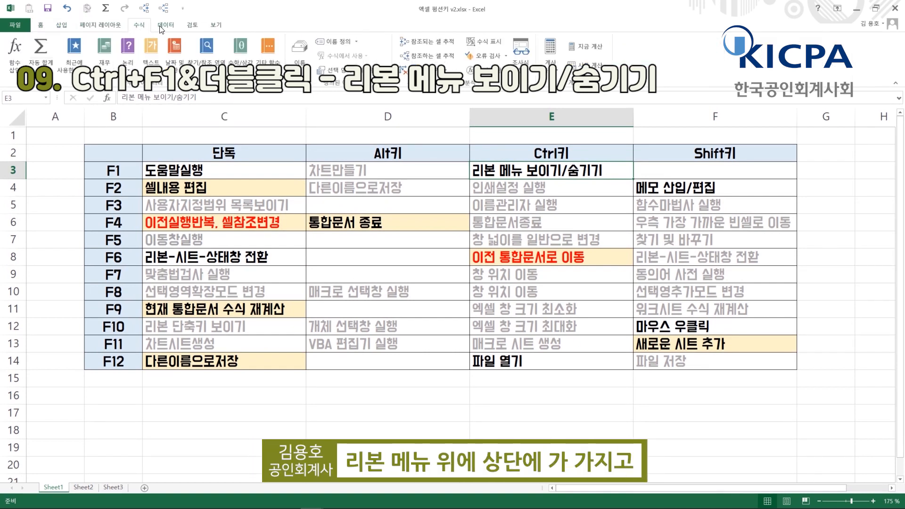
scroll(161, 27, down, 2)
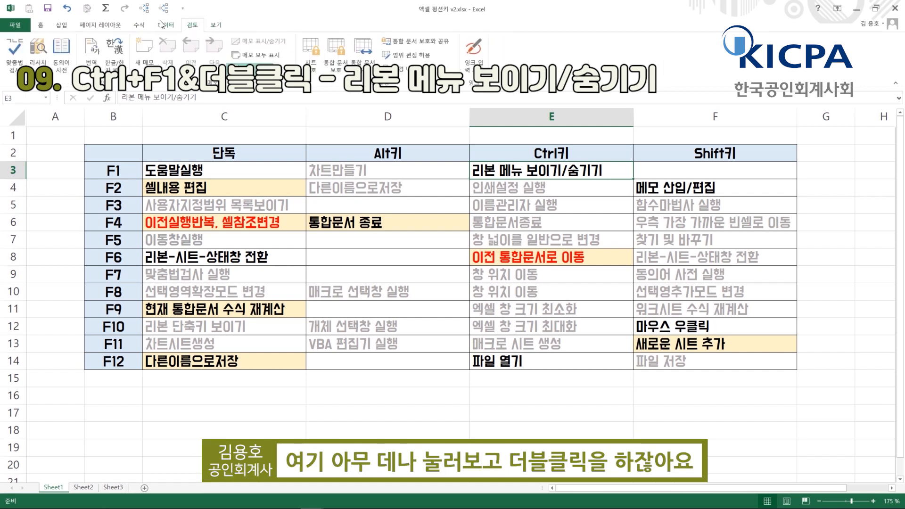
scroll(151, 26, up, 2)
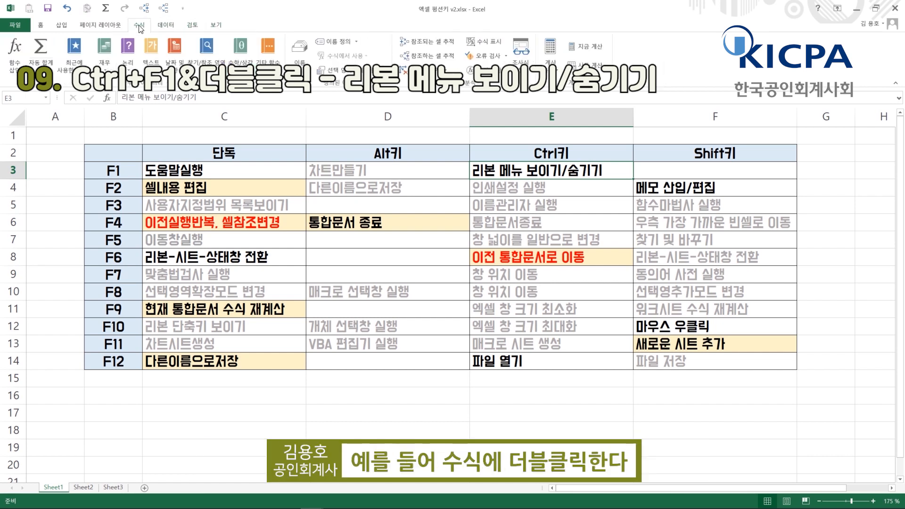
double_click(139, 26)
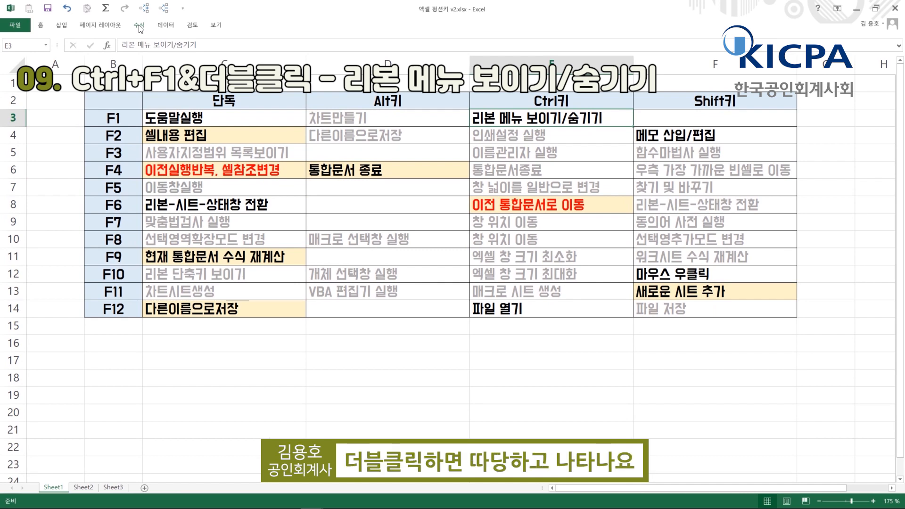
double_click(139, 27)
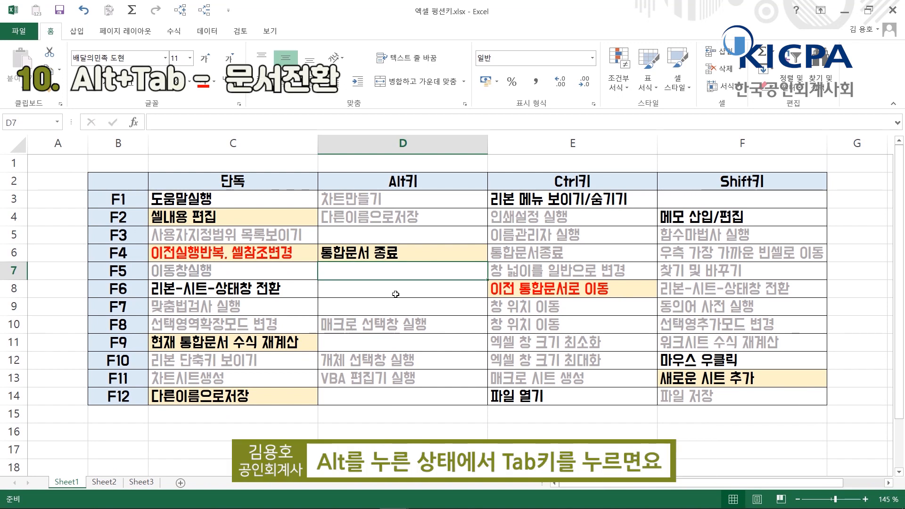
- Cycle repeatedly through the open windows in the task switcher and switch to the NAVER window in Chrome
key(alt+Tab)
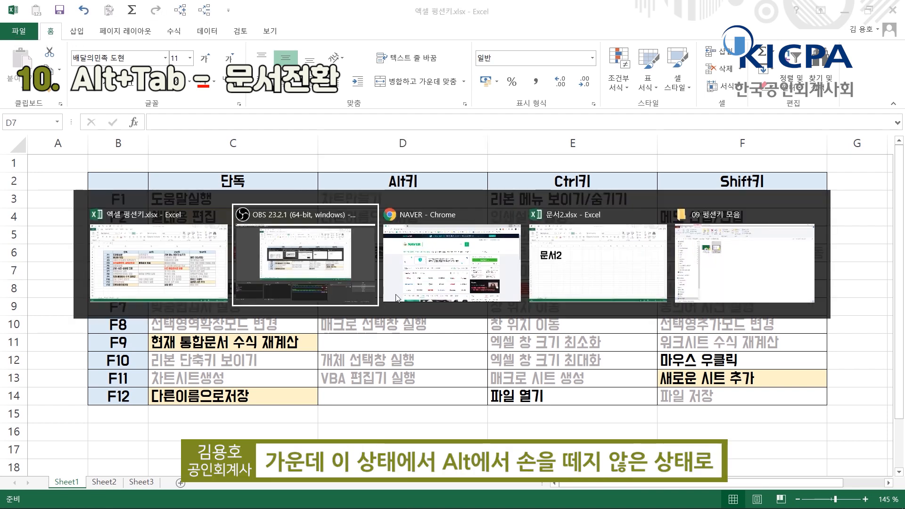
key(alt+Tab)
key(alt+Tab)
key(alt+Tab)
key(alt+Tab)
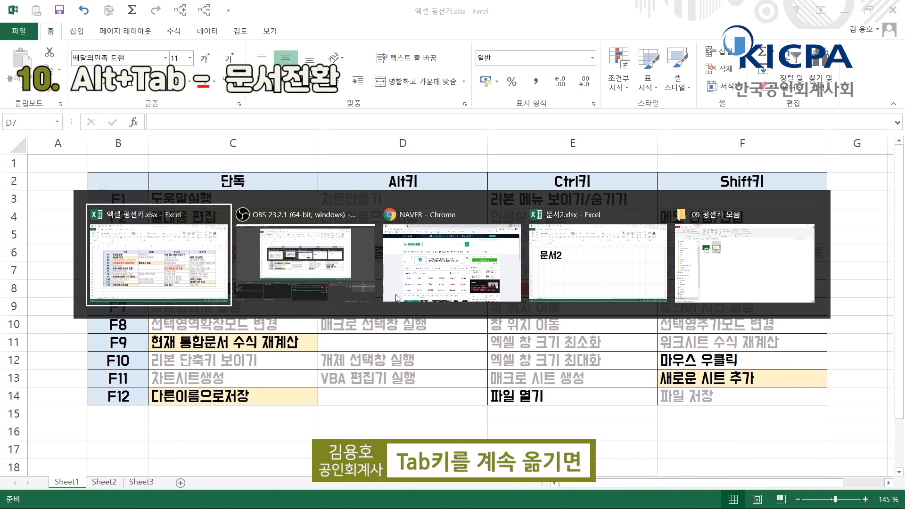
key(alt+Tab)
key(alt+Tab)
key(alt+Tab)
key(alt+Tab)
key(alt+Tab)
key(alt+Tab)
key(alt+Tab)
key(alt+Tab)
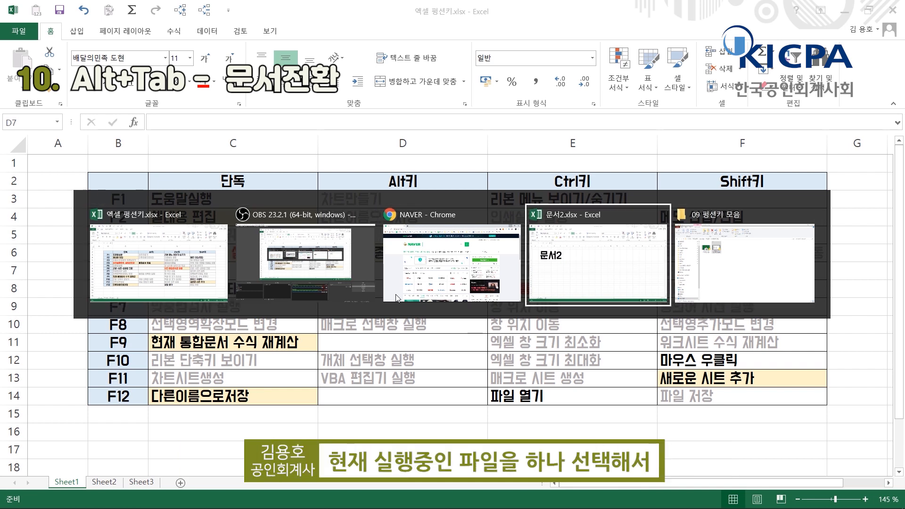
key(alt+Tab)
key(alt+Tab)
key(alt+Tab)
key(alt+Tab)
key(alt+Tab)
key(alt+Tab)
key(alt+Tab)
key(alt+Tab)
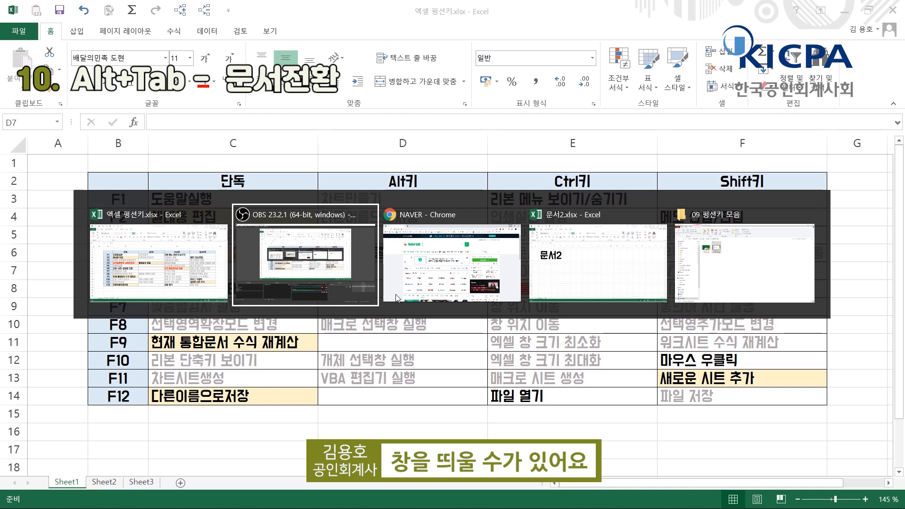
key(alt+Tab)
key(alt+Tab)
key(alt+Tab)
key(alt+Tab)
key(alt+Tab)
key(alt+Tab)
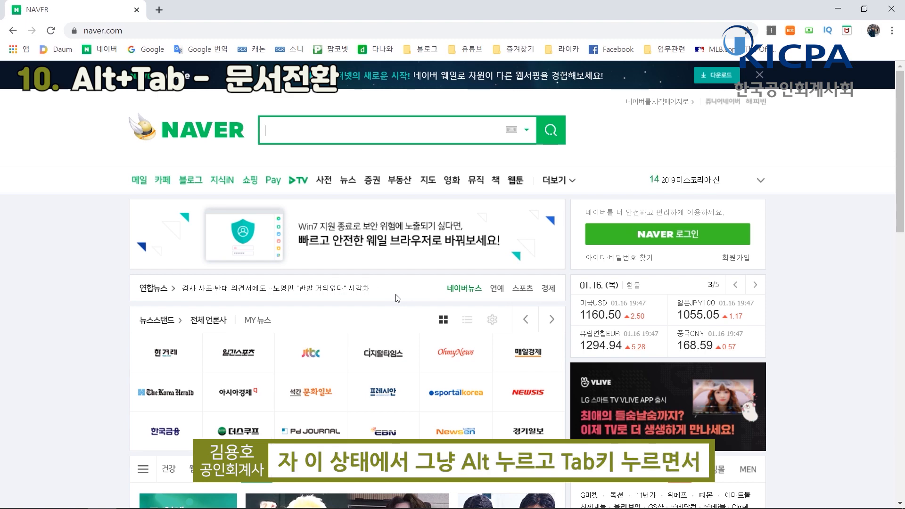
- Switch from NAVER back to the 엑셀 펑션키.xlsx workbook in Excel, and flip between the two windows once more
key(alt+Tab)
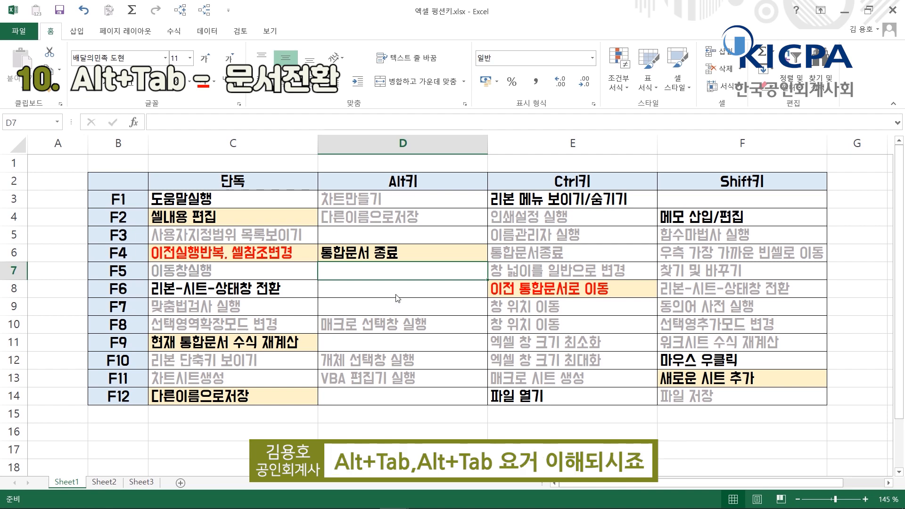
key(alt+Tab)
key(alt+Tab)
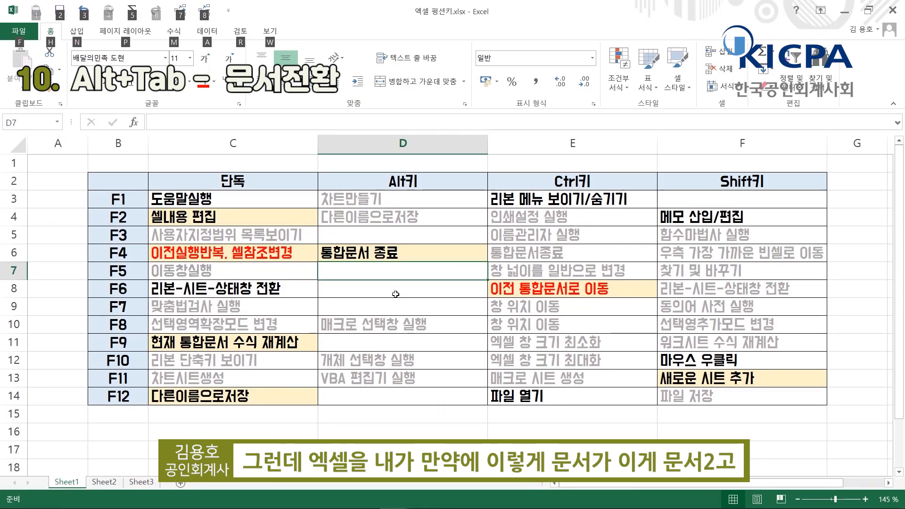
- Switch to the 문서2.xlsx workbook through the open windows and return to 엑셀 펑션키.xlsx
key(alt+Tab)
key(alt+Tab)
key(alt+Tab)
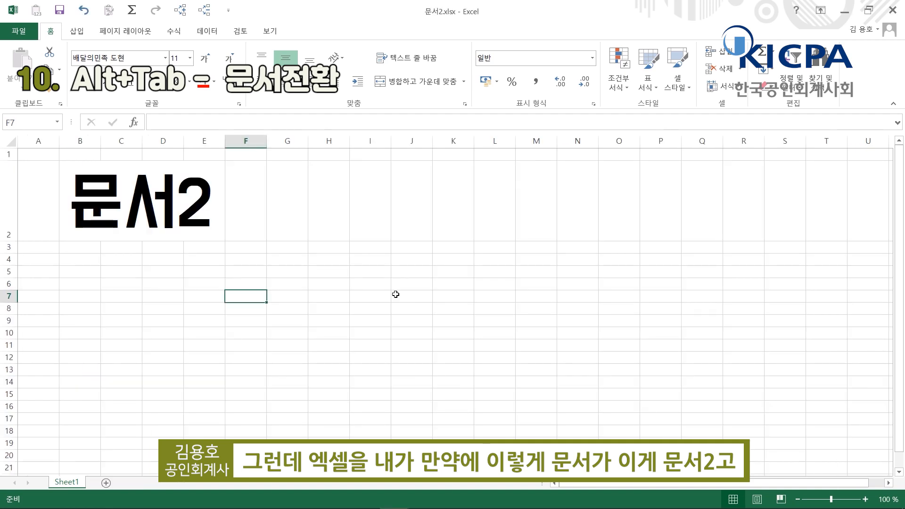
key(alt+Tab)
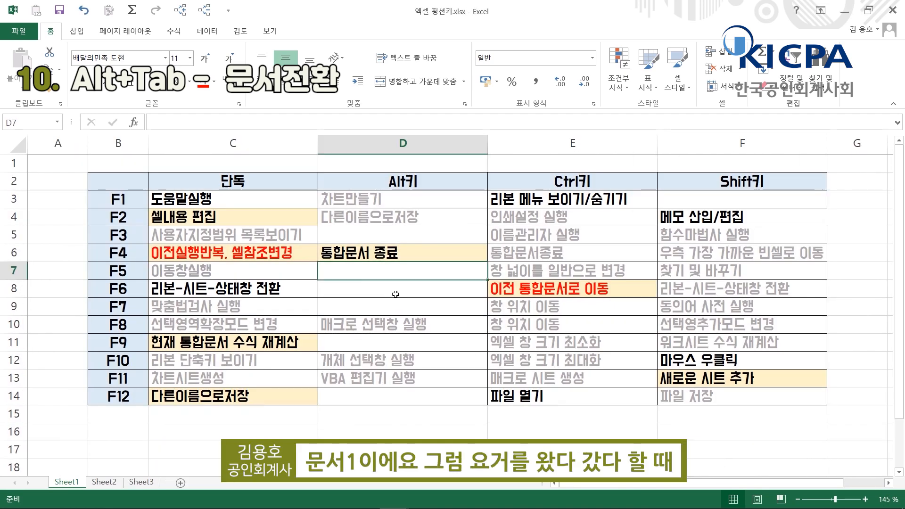
- Flip back and forth several times between the 엑셀 펑션키.xlsx and 문서2.xlsx workbooks, ending on 엑셀 펑션키.xlsx
key(alt+Tab)
key(alt+Tab)
key(alt+Tab)
key(alt+Tab)
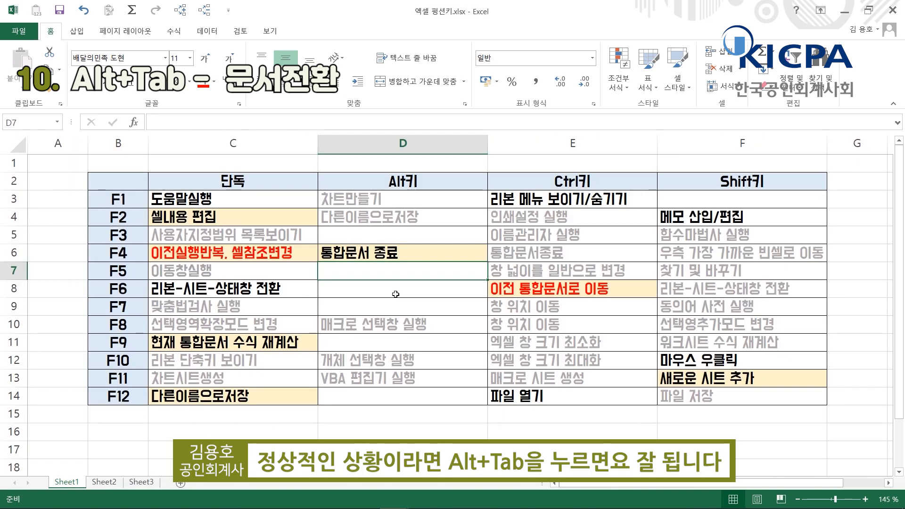
key(alt+Tab)
key(alt+Tab)
key(alt+Tab)
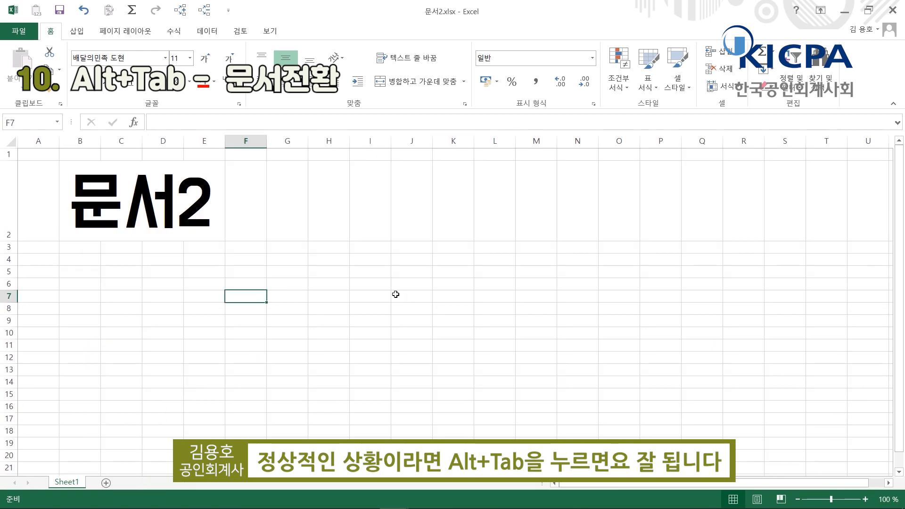
key(alt+Tab)
key(alt+Tab)
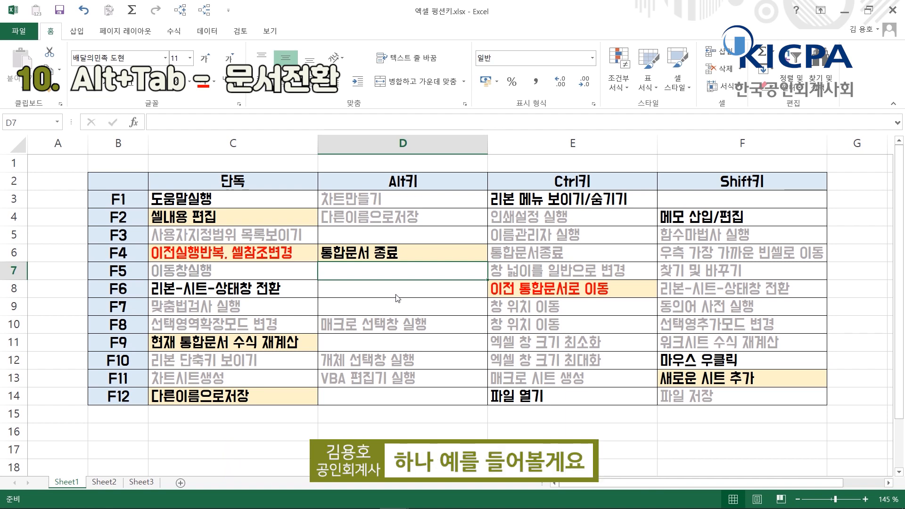
- Switch from 엑셀 펑션키.xlsx to the NAVER window in Chrome and back to the workbook in Excel, twice
key(alt+Tab)
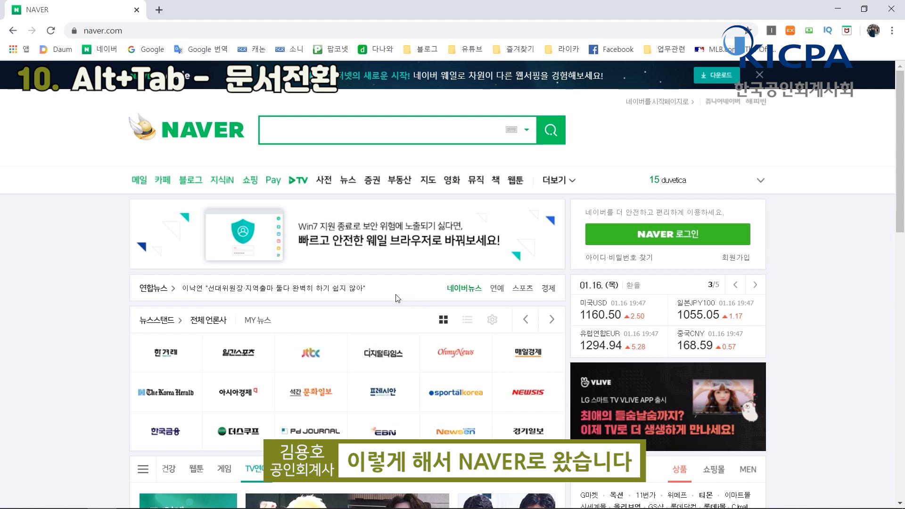
key(alt+Tab)
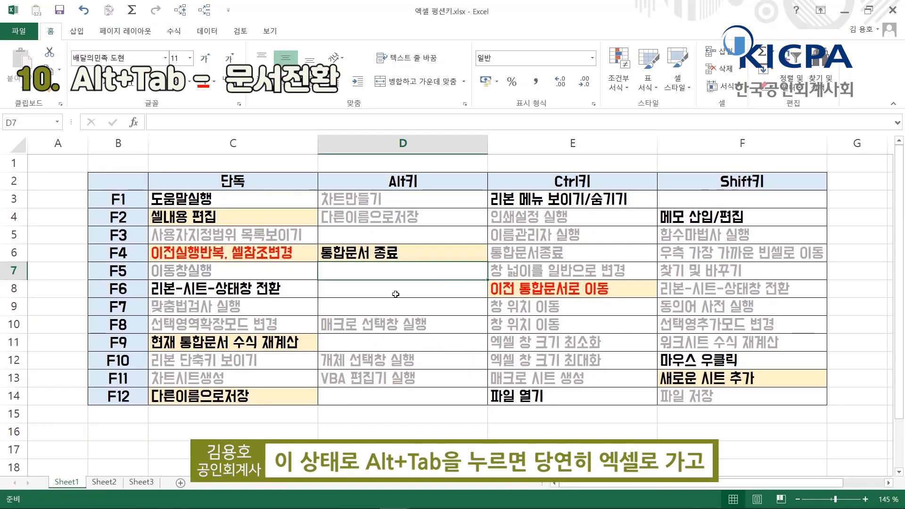
key(alt+Tab)
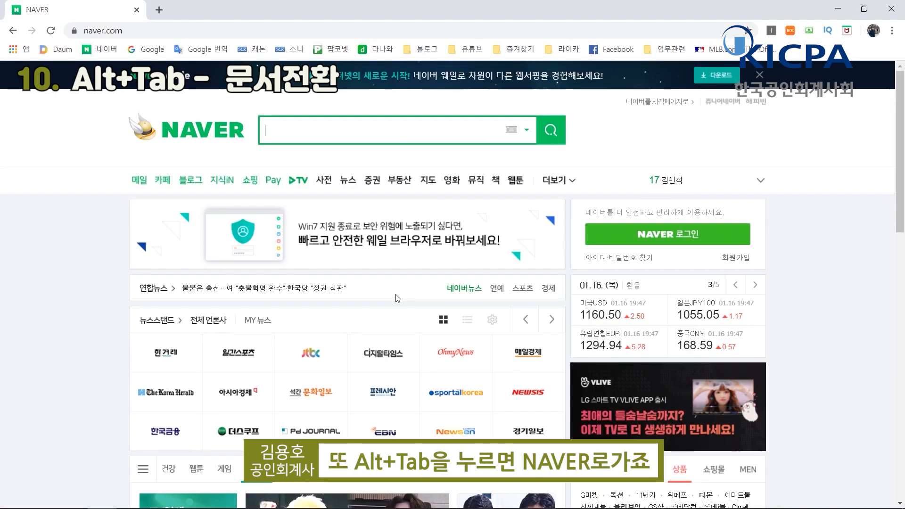
key(alt+Tab)
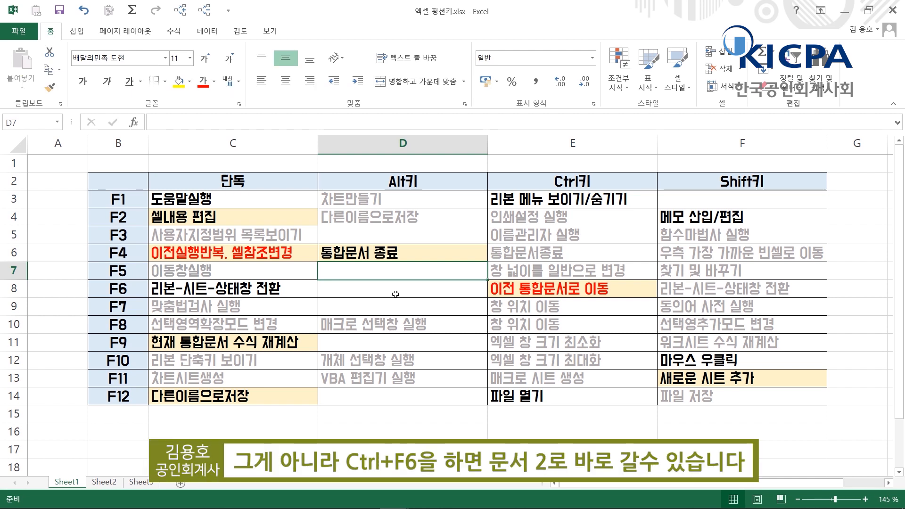
- Jump directly to the other open workbook, 문서2.xlsx, return to 엑셀 펑션키.xlsx, and repeat the jump between workbooks
key(ctrl+F6)
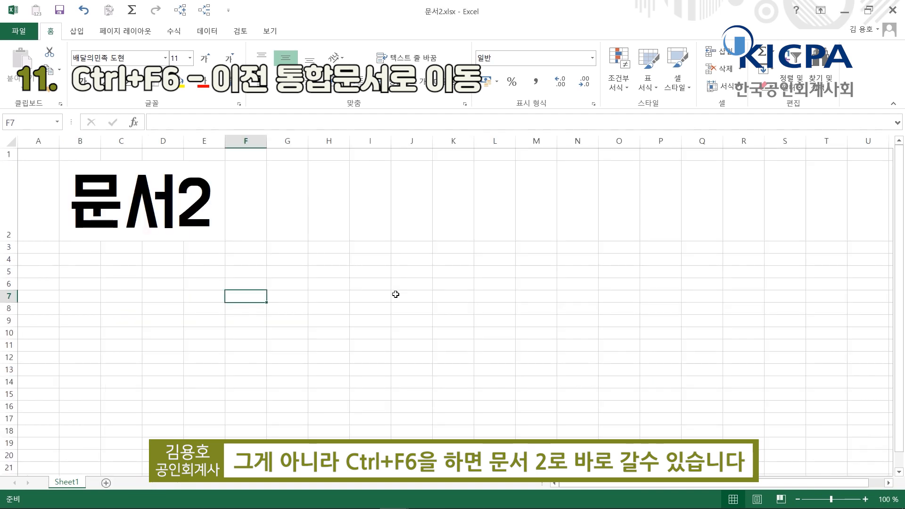
key(alt+Tab)
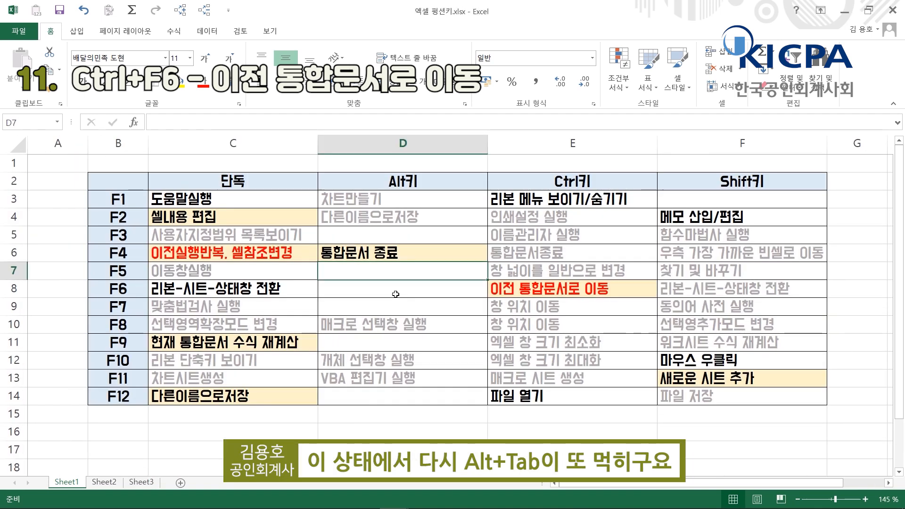
key(alt+Tab)
key(alt+Tab)
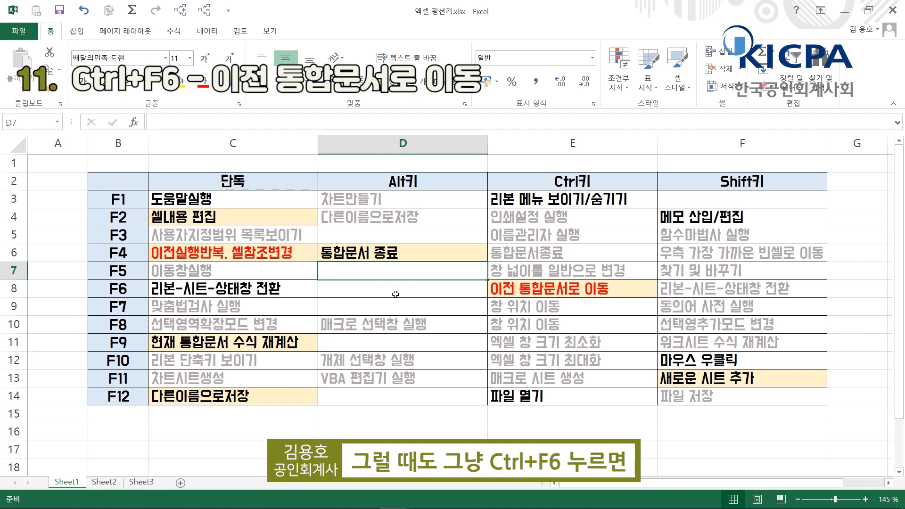
key(ctrl+F6)
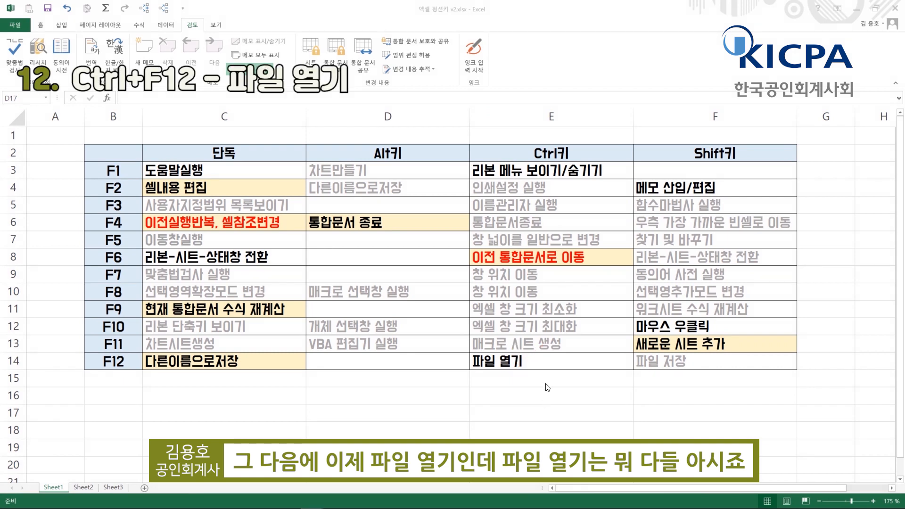
- Select cell E16, bring up the file-opening dialog, move it to the middle of the sheet and close it
click(528, 391)
key(ctrl+F12)
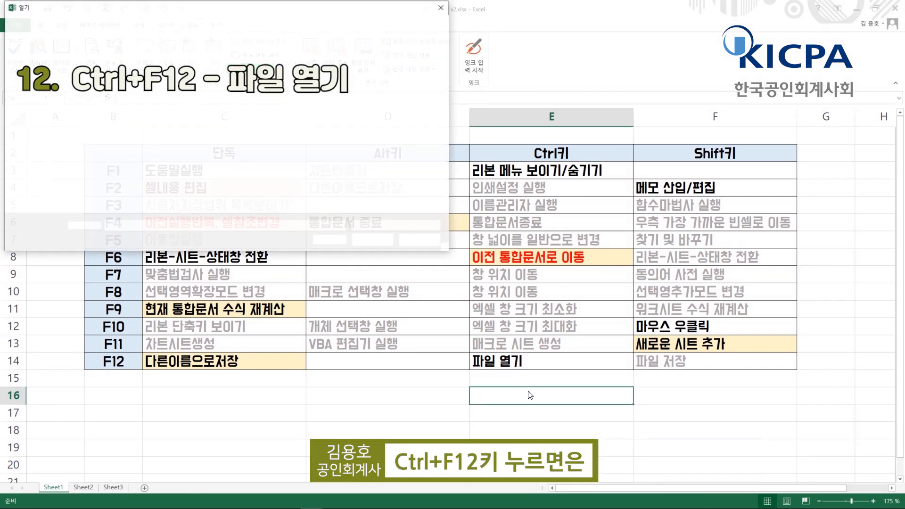
drag(284, 10, 481, 136)
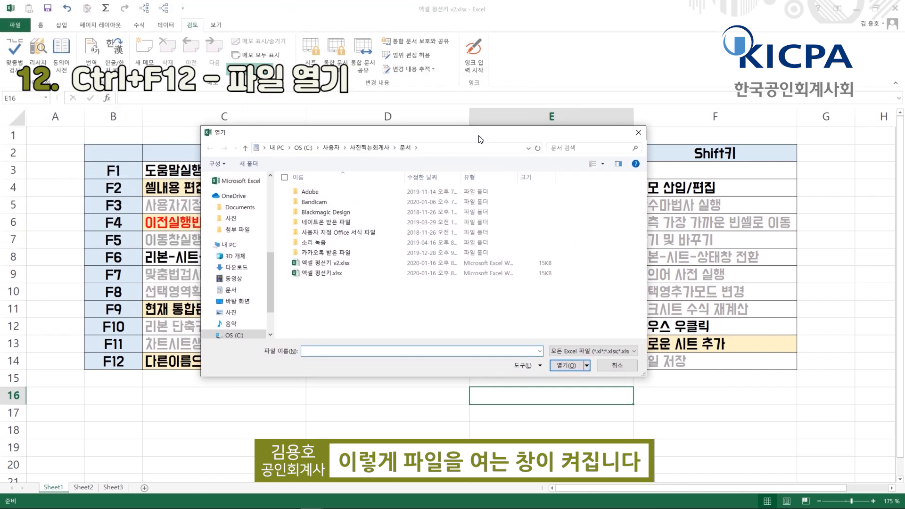
click(639, 133)
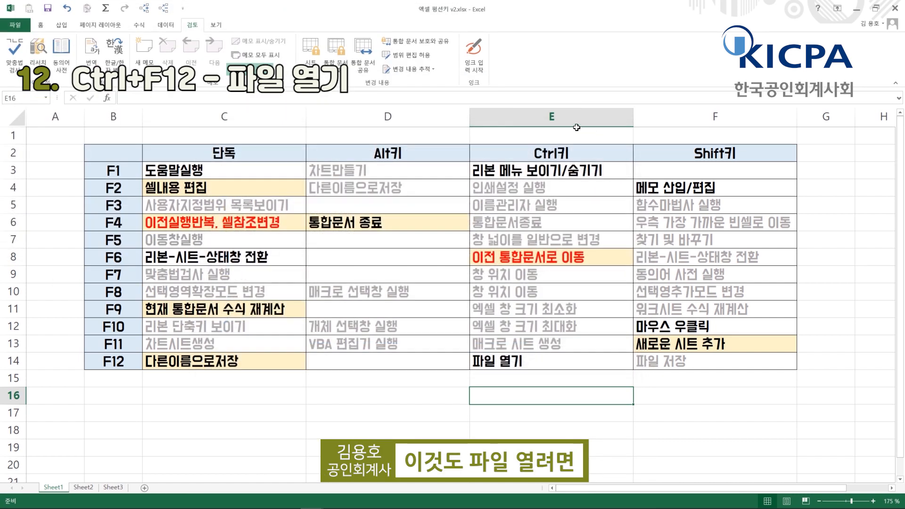
- View the 파일 page and leave it, and call up the file-opening dialog directly to pick 엑셀 펑션키 v2.xlsx
click(19, 29)
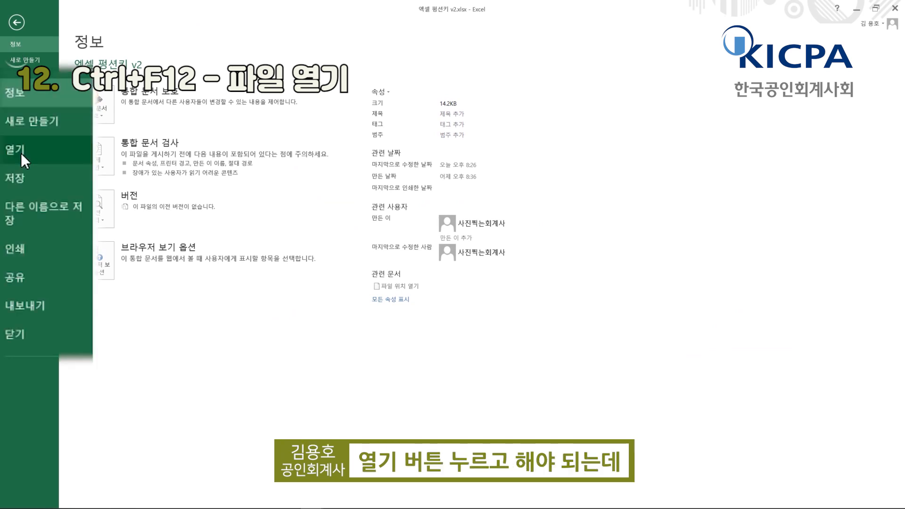
key(Escape)
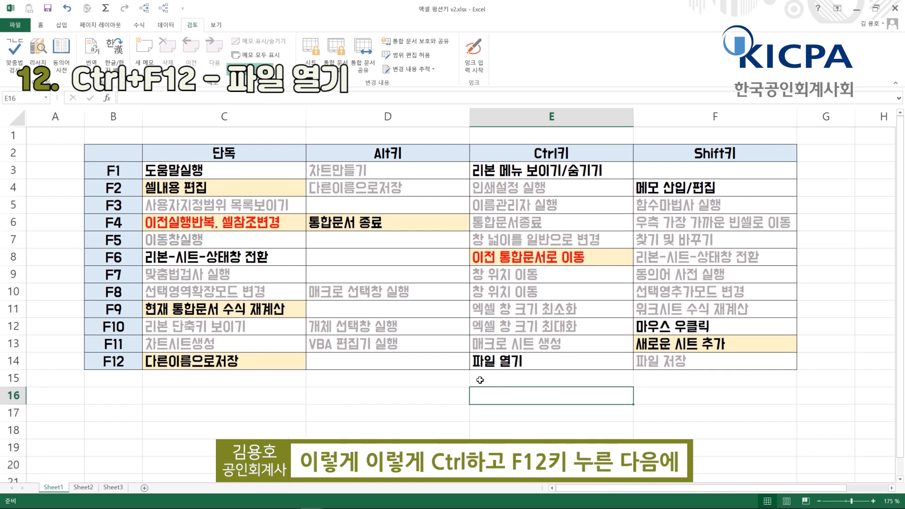
key(ctrl+F12)
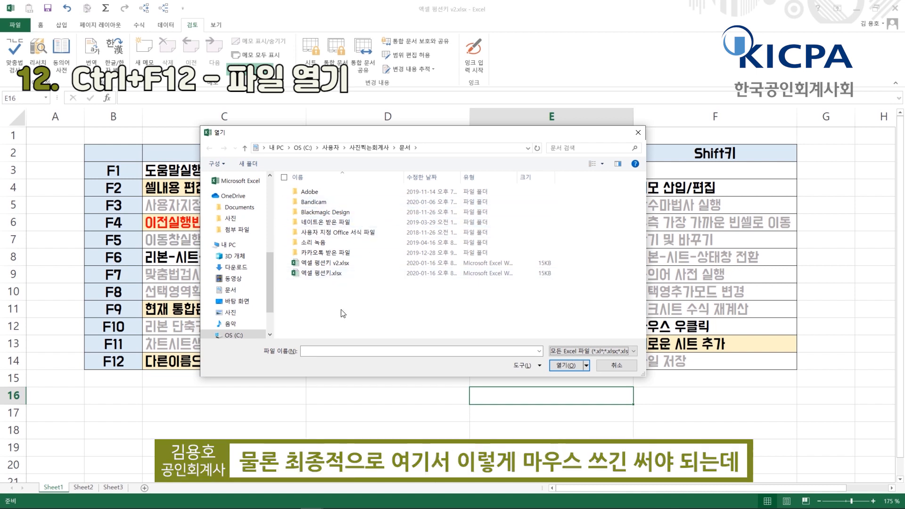
click(329, 265)
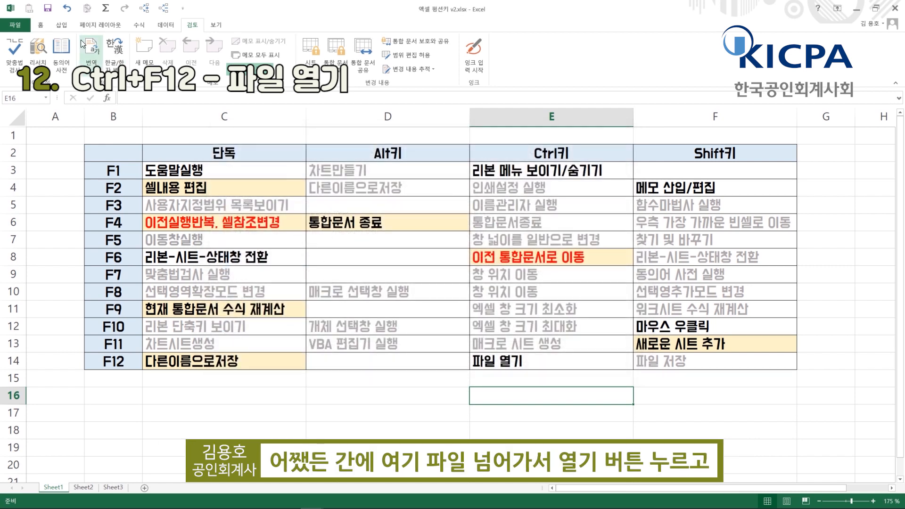
- Revisit the 파일 page and return to the sheet, and bring up the file-opening dialog once more and dismiss it
click(8, 29)
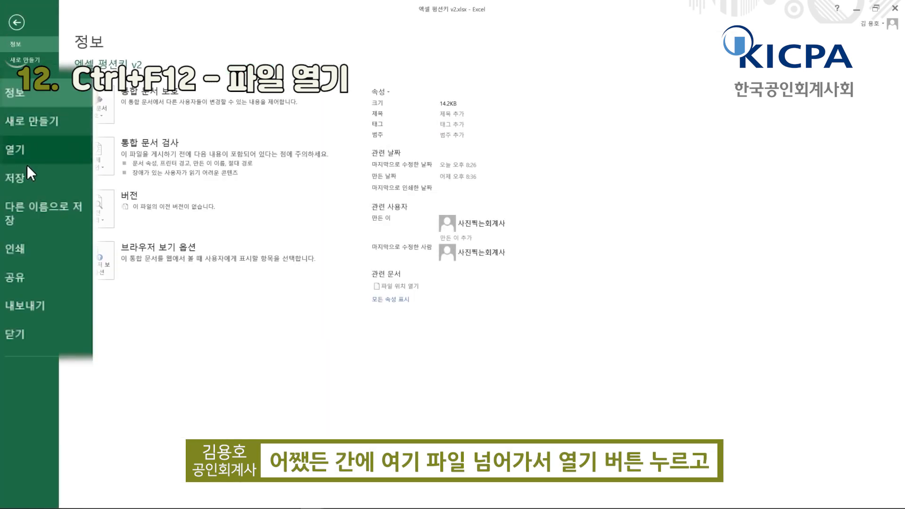
key(Escape)
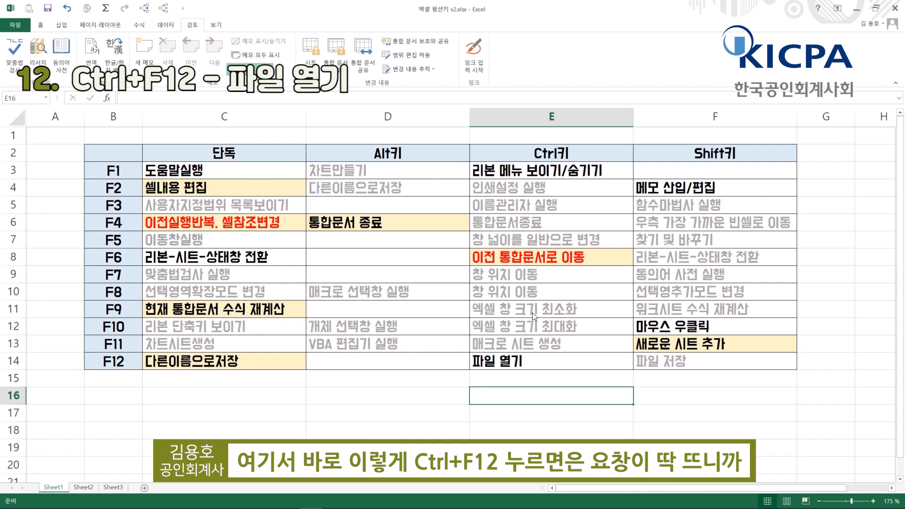
key(ctrl+F12)
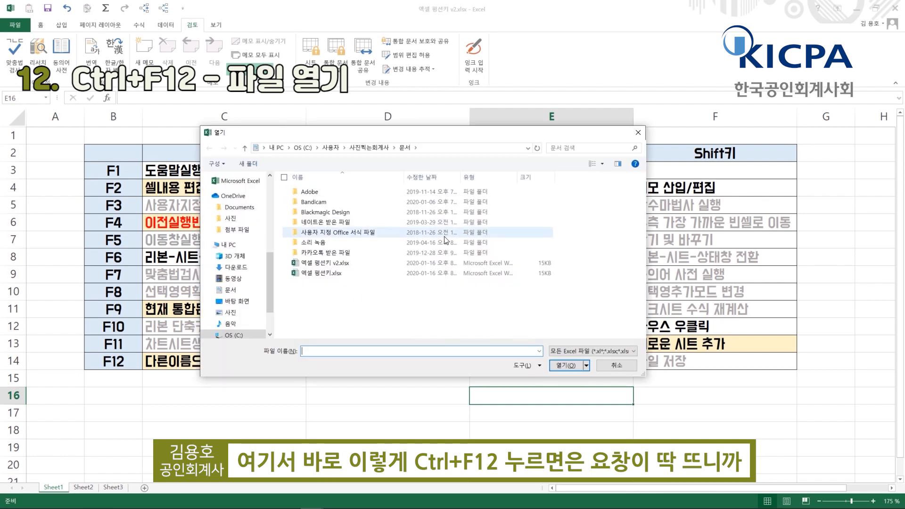
key(Escape)
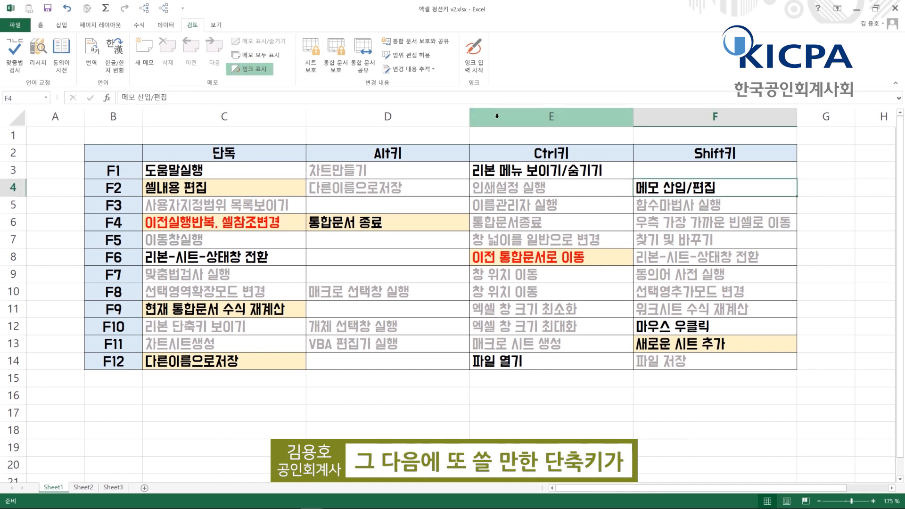
- Mark the Shift키 heading and cell F4 with the on-screen pen, undo the strokes and leave drawing mode
key(ctrl+2)
mouse_move(715, 157)
mouse_down()
mouse_move(733, 150)
mouse_move(720, 154)
mouse_up()
mouse_move(653, 194)
mouse_down()
mouse_move(689, 174)
mouse_move(660, 198)
mouse_up()
key(ctrl+z)
key(ctrl+z)
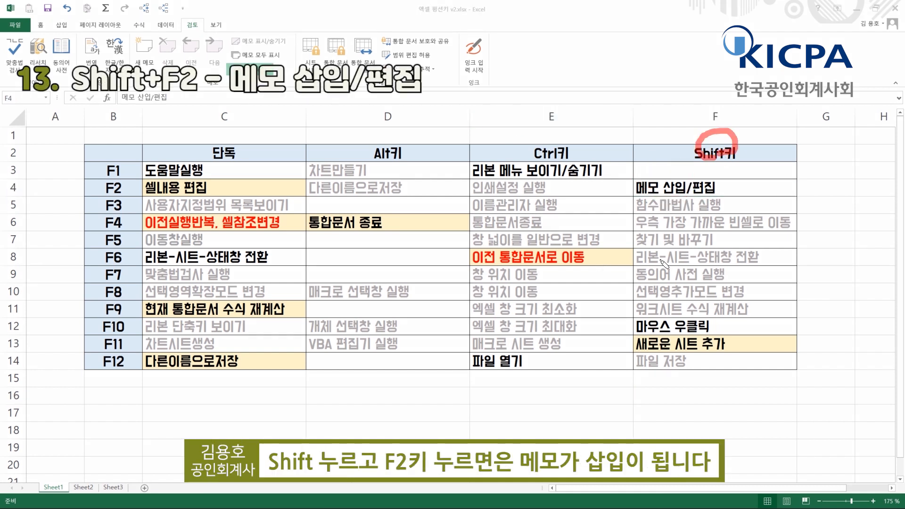
key(Escape)
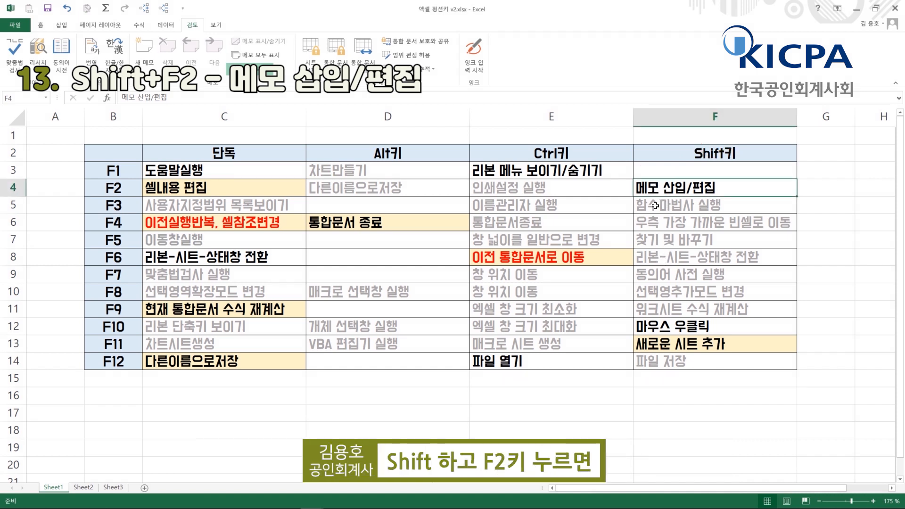
- Insert a comment on cell F4 reading "이렇게 메모가 됩니다 아시겠죠" and display it
key(shift+F2)
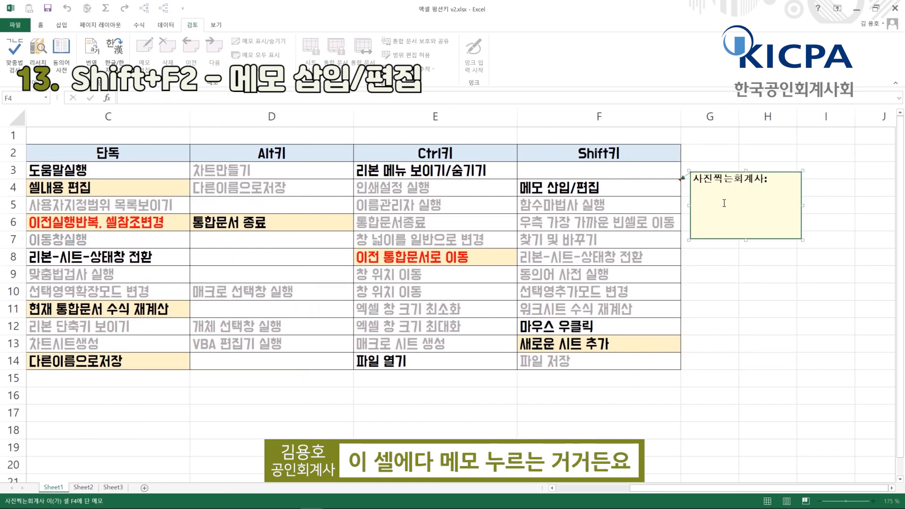
text(이렇게 메모가)
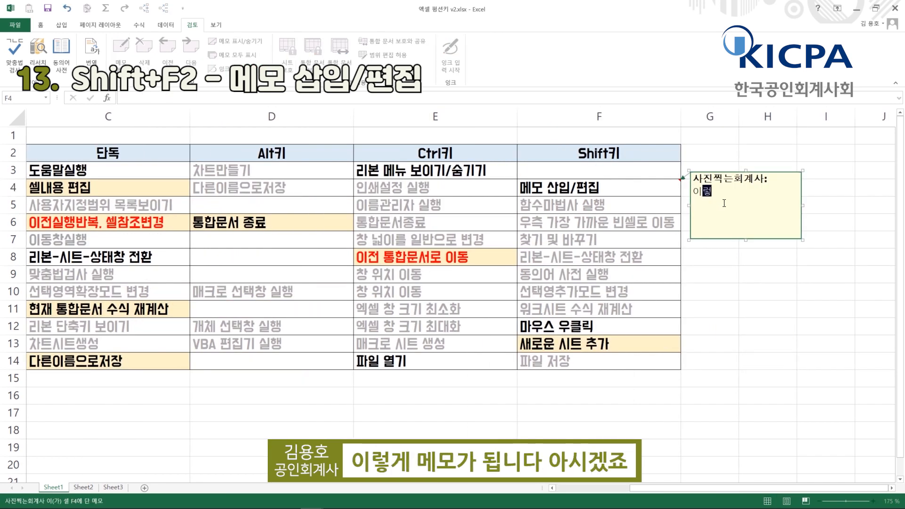
text( 됩니다 아시겠죠)
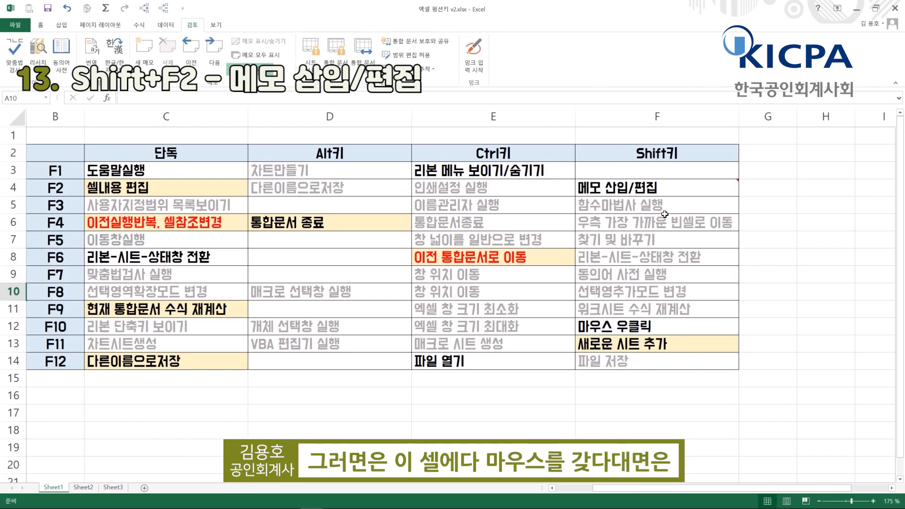
mouse_move(666, 194)
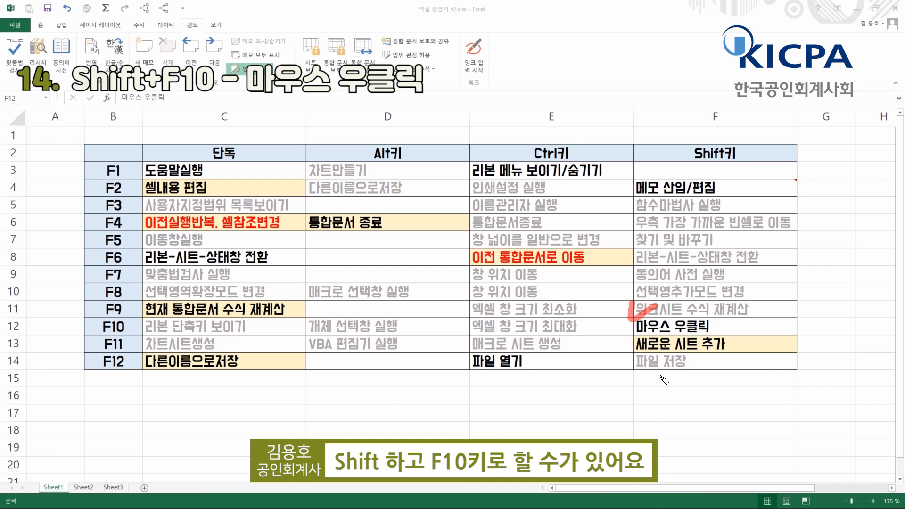
- Select cell F12, display its context menu from the keyboard and dismiss it, and repeat this once
click(656, 332)
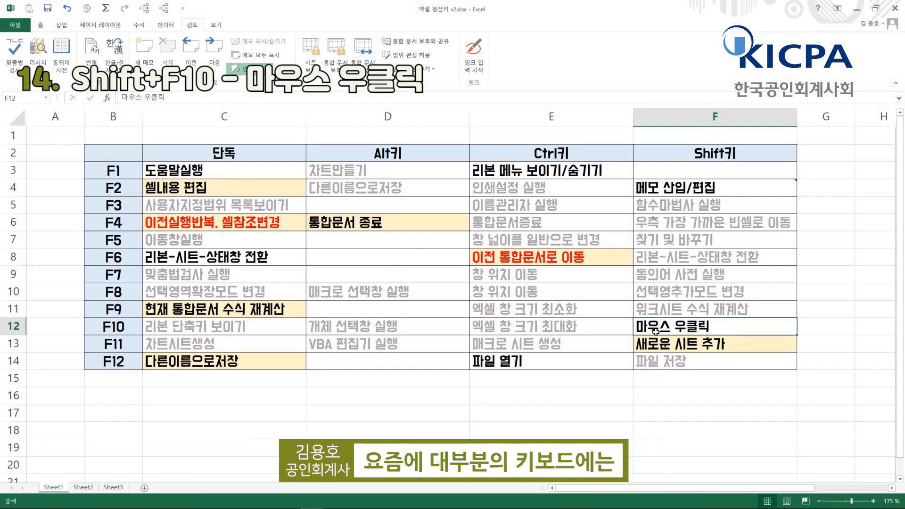
click(655, 299)
click(656, 329)
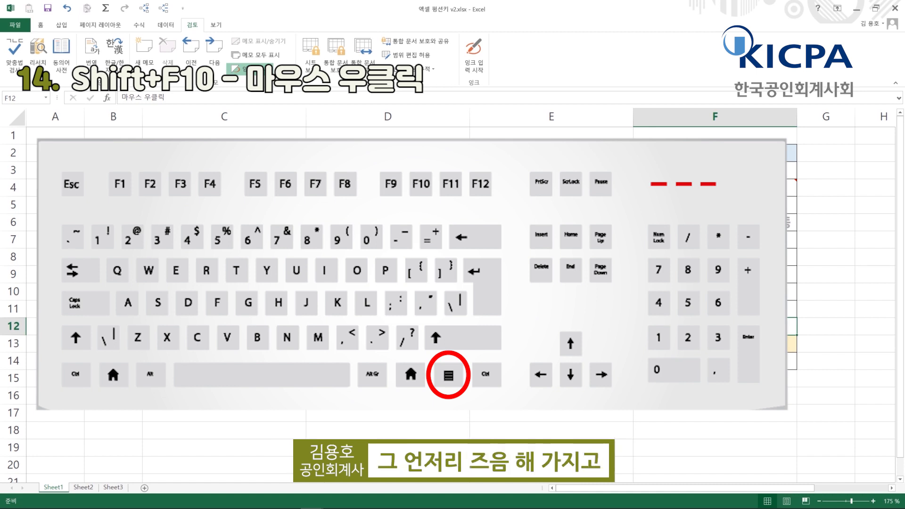
key(shift+F10)
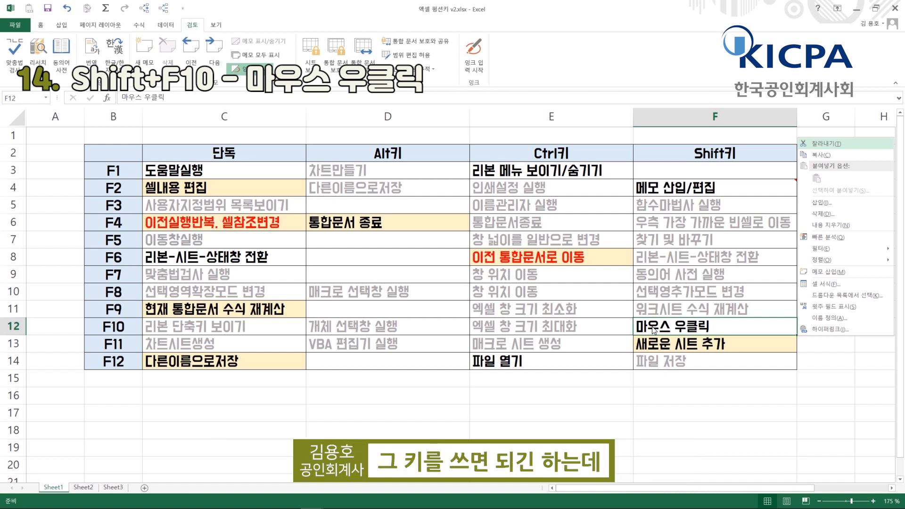
key(Escape)
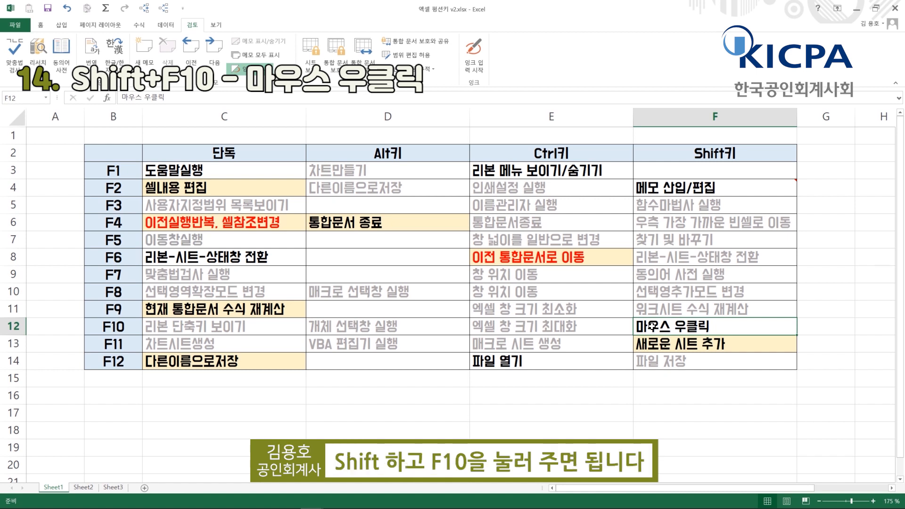
key(shift+F10)
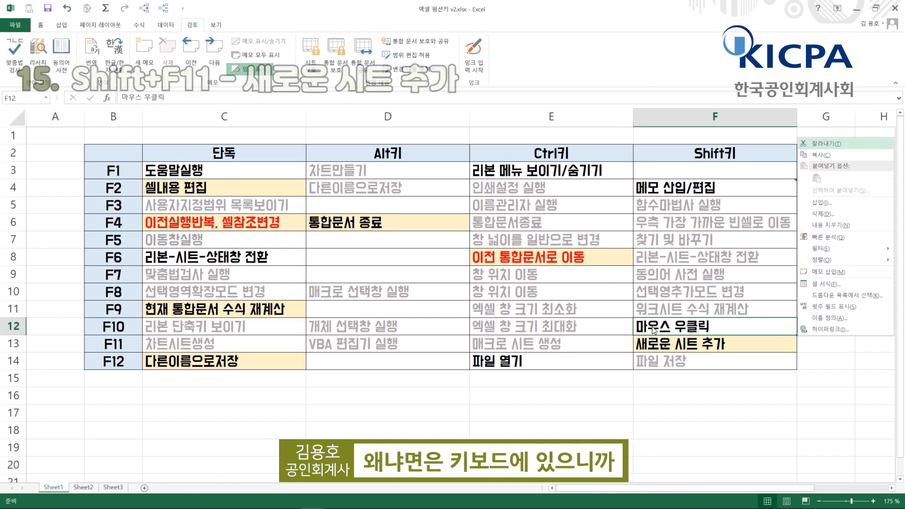
key(Escape)
- Move to cell F13 and add a new worksheet to the workbook after Sheet1
key(Down)
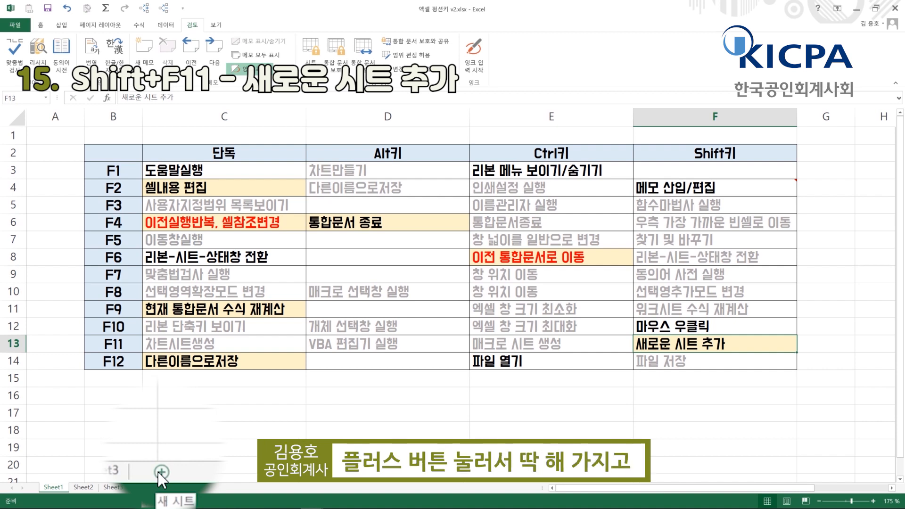
click(143, 488)
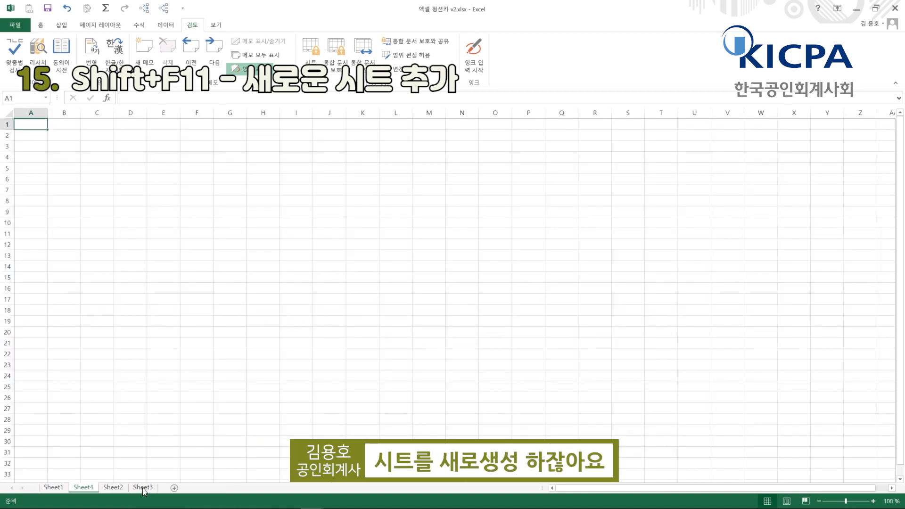
- From cell F15 of Sheet1, add seven new worksheets in a row before Sheet1, and return to Sheet1
click(53, 487)
click(639, 377)
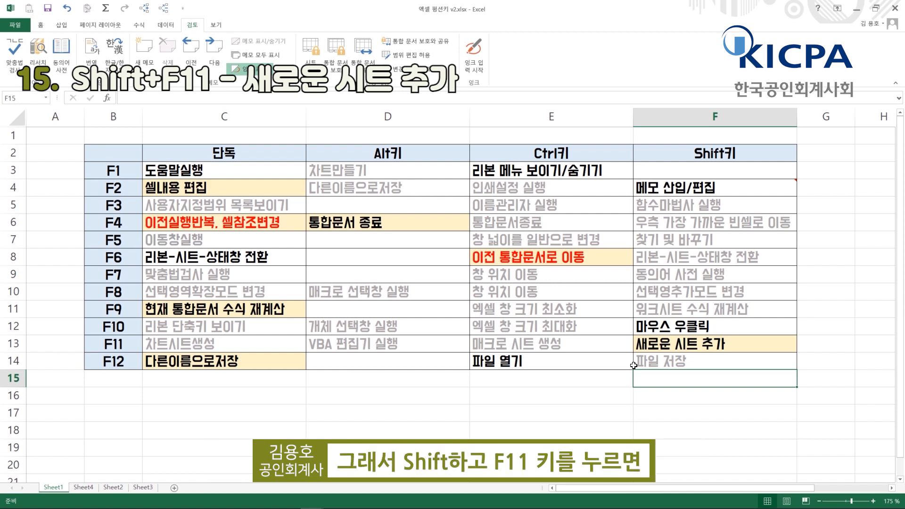
key(shift+F11)
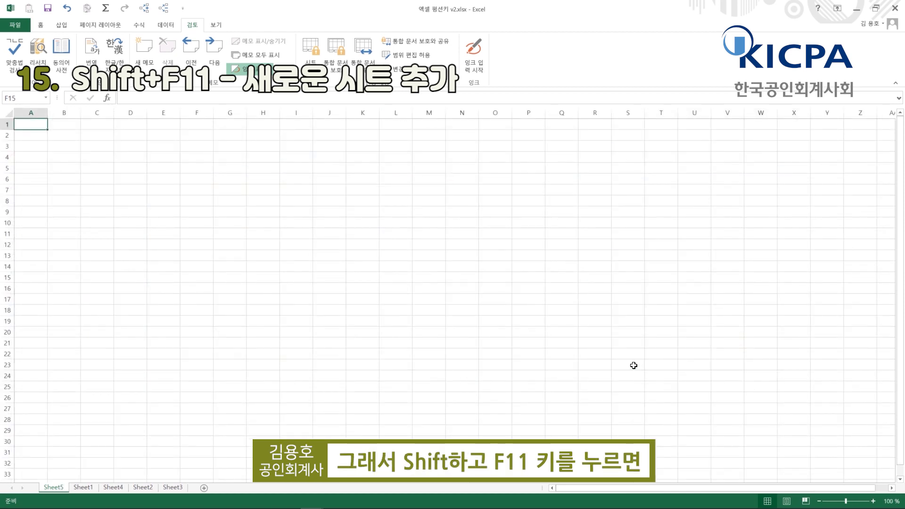
key(shift+F11)
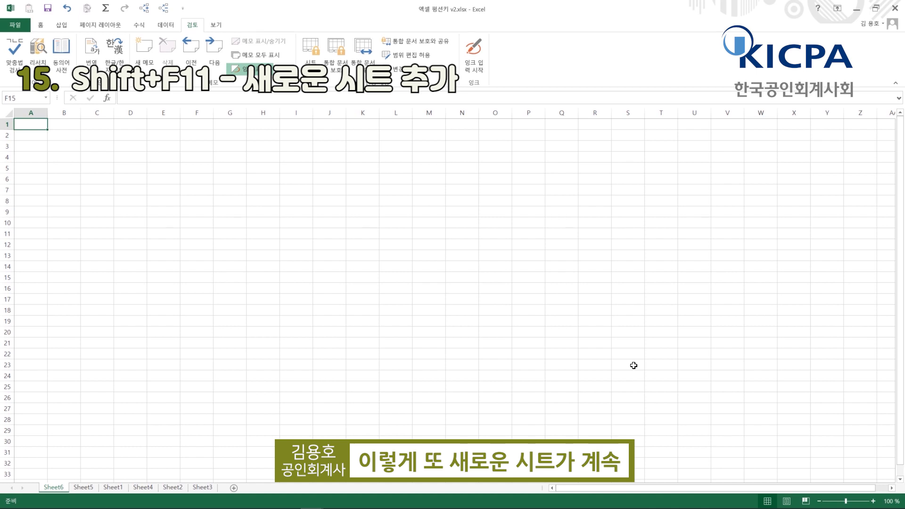
key(shift+F11)
key(shift+F11)
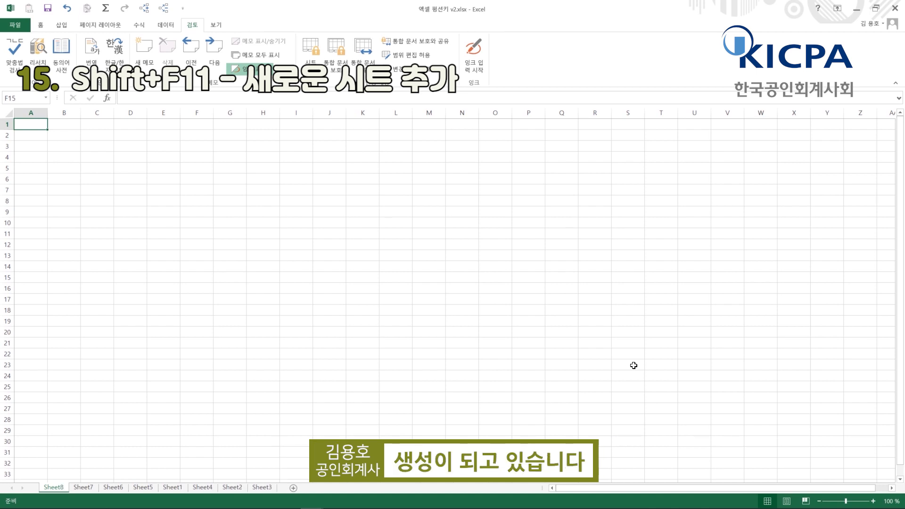
key(shift+F11)
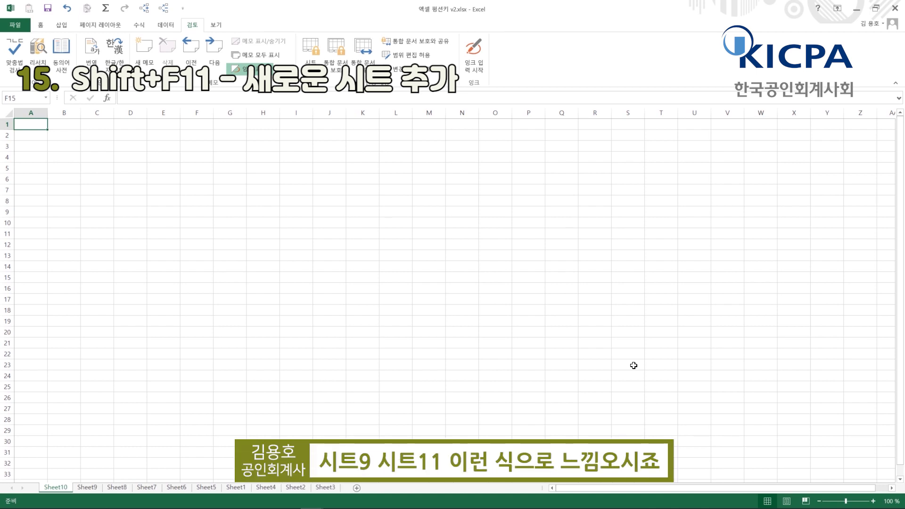
key(shift+F11)
key(shift+F11)
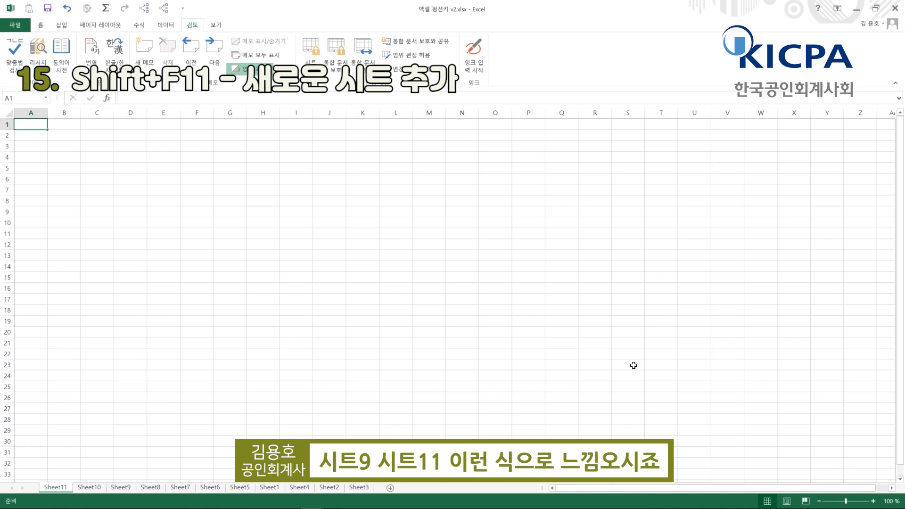
click(269, 487)
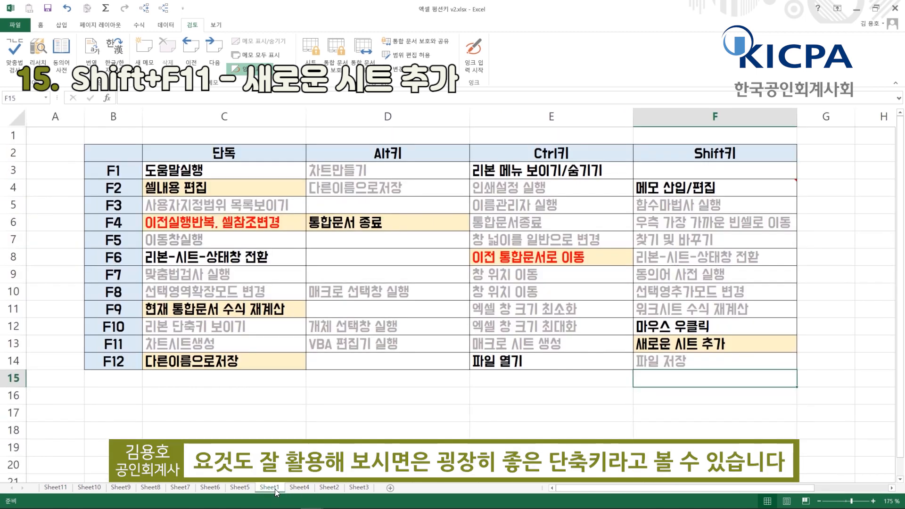